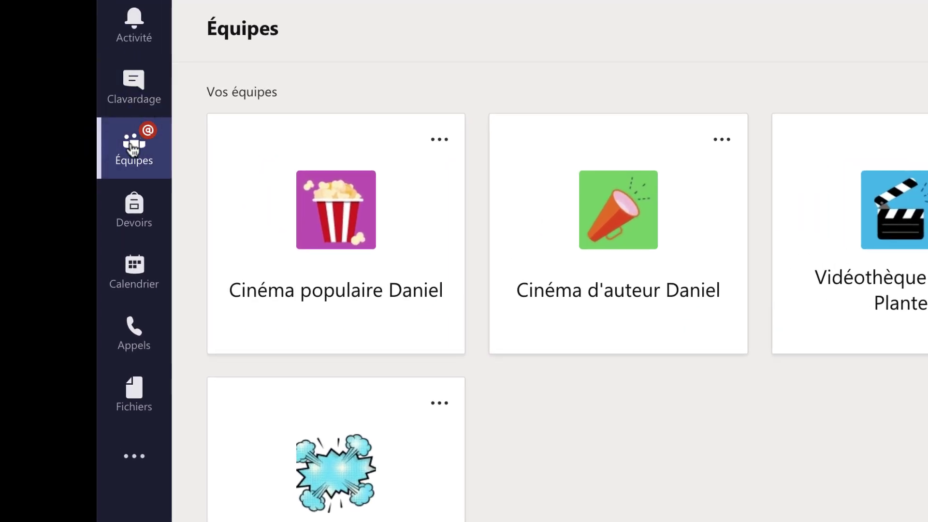
# Step: Visit the Activité, Clavardage, Équipes, Devoirs and Calendrier sections one after another
pyautogui.click(131, 40)
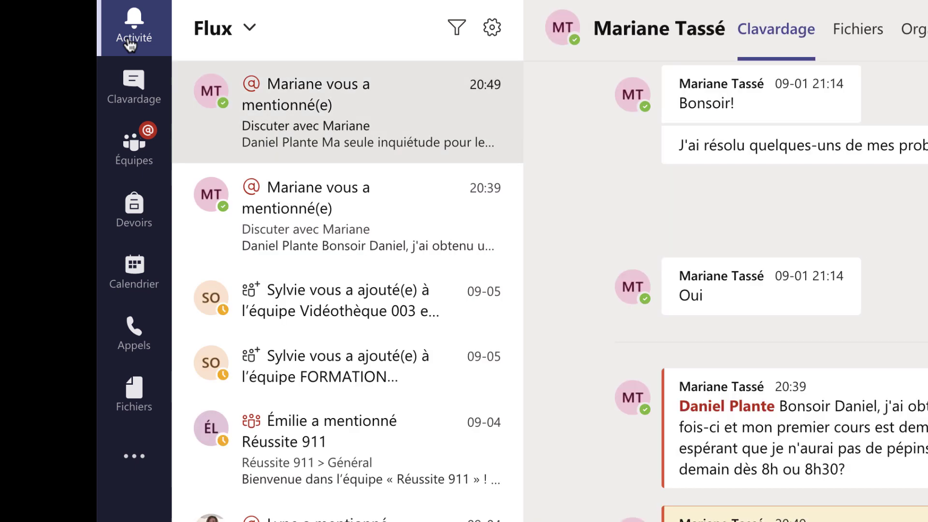
pyautogui.click(139, 88)
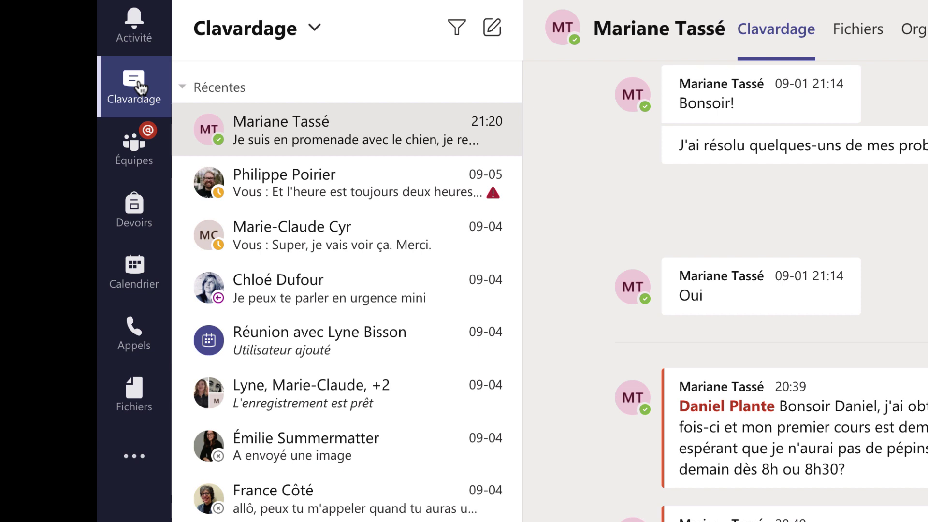
pyautogui.click(135, 141)
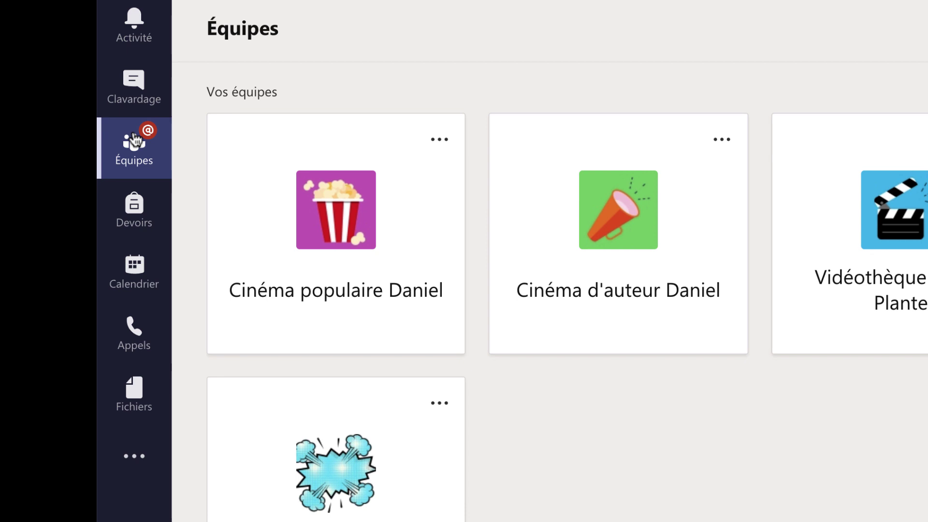
pyautogui.click(126, 208)
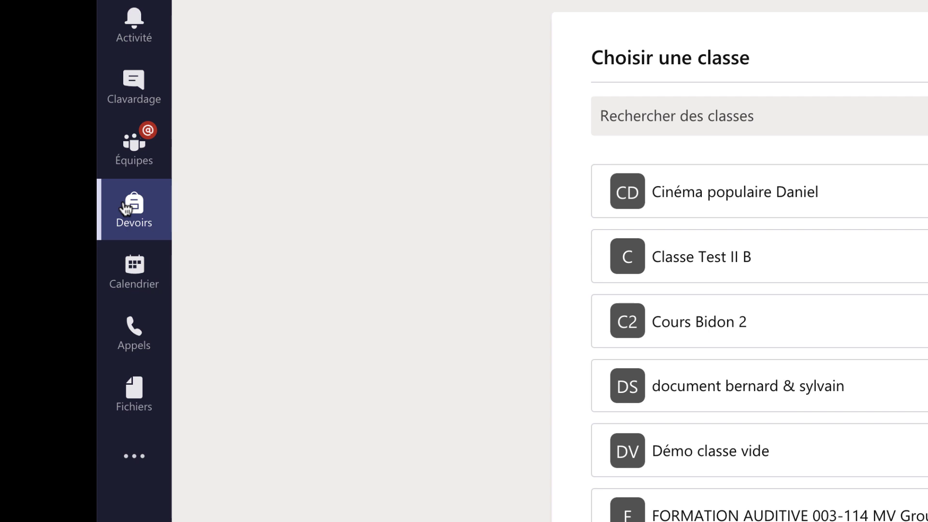
pyautogui.click(129, 270)
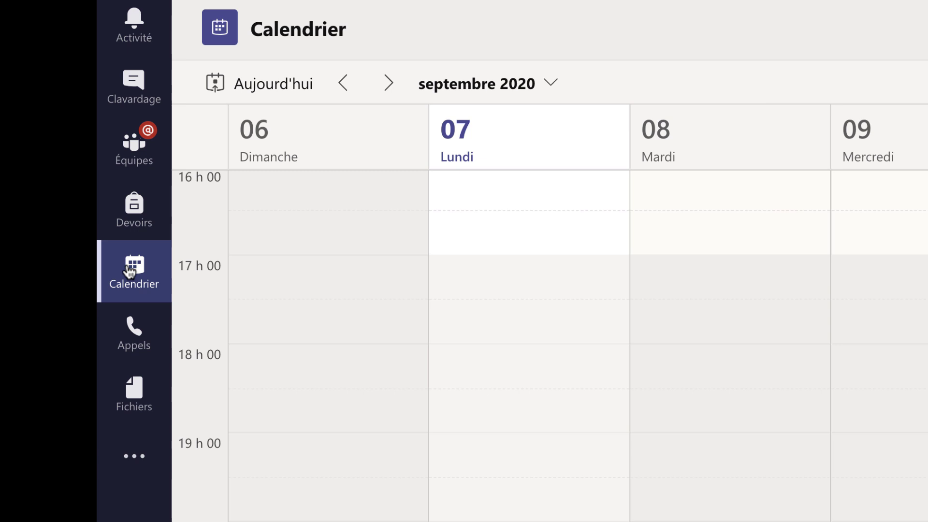
# Step: Open the Appels section and view its Contacts and Historique lists
pyautogui.click(130, 328)
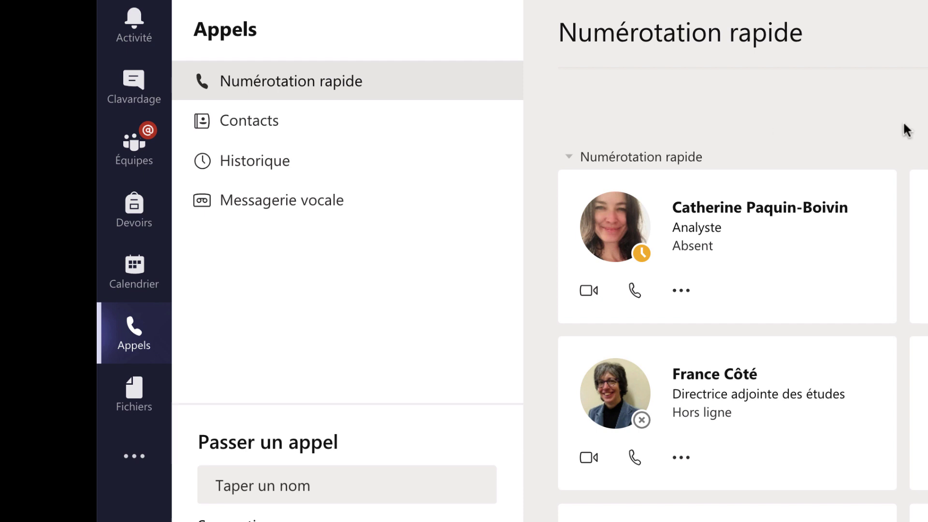
pyautogui.click(327, 129)
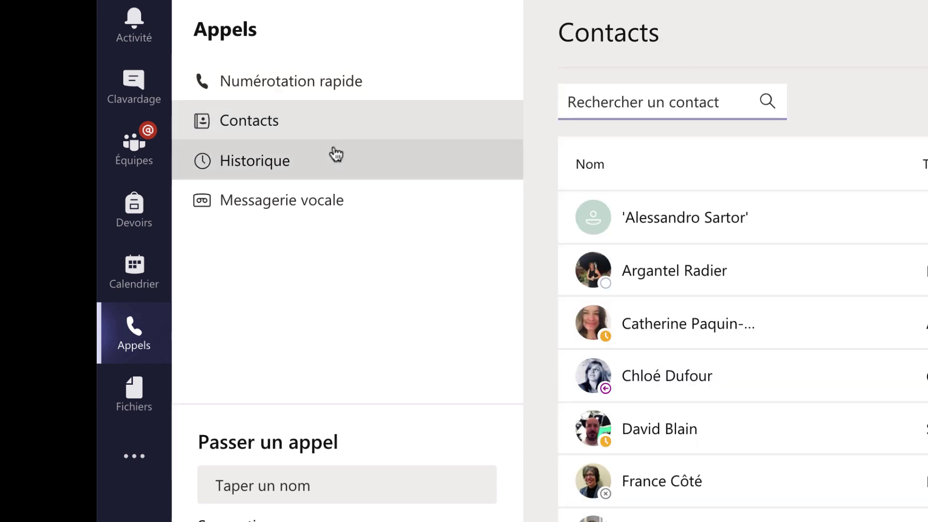
pyautogui.click(336, 153)
# Step: Open the Fichiers section and view the Téléchargements and OneDrive files
pyautogui.click(136, 411)
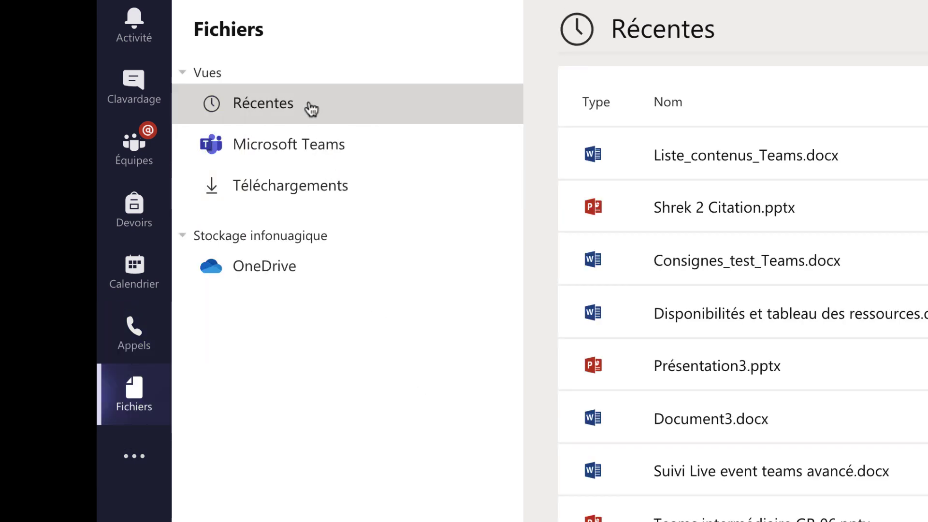
pyautogui.click(308, 183)
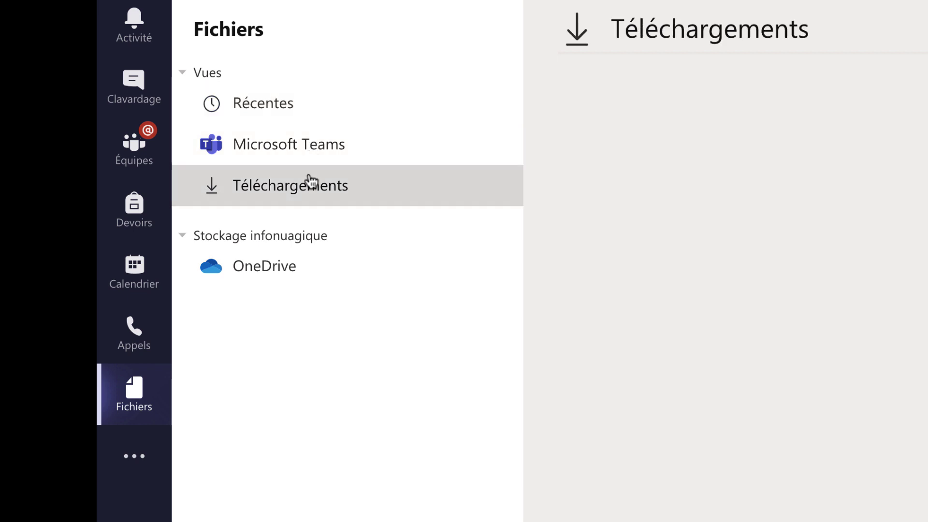
pyautogui.click(268, 279)
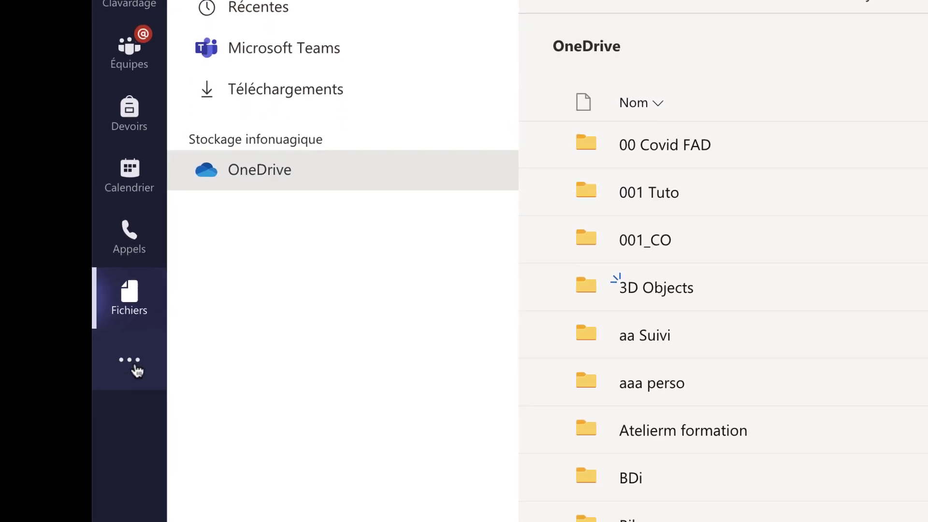
# Step: Look through the additional applications available beyond the main sections, and close the list
pyautogui.click(134, 455)
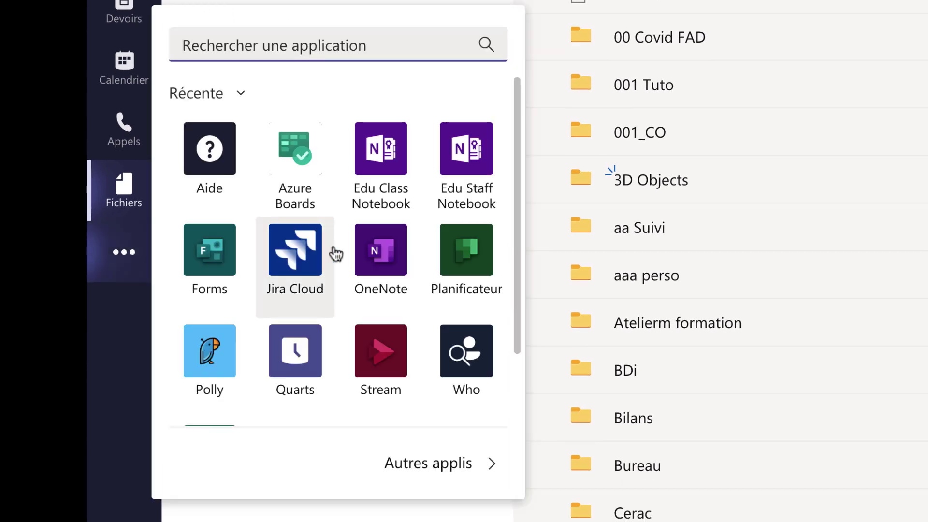
pyautogui.scroll(-2, 309, 251)
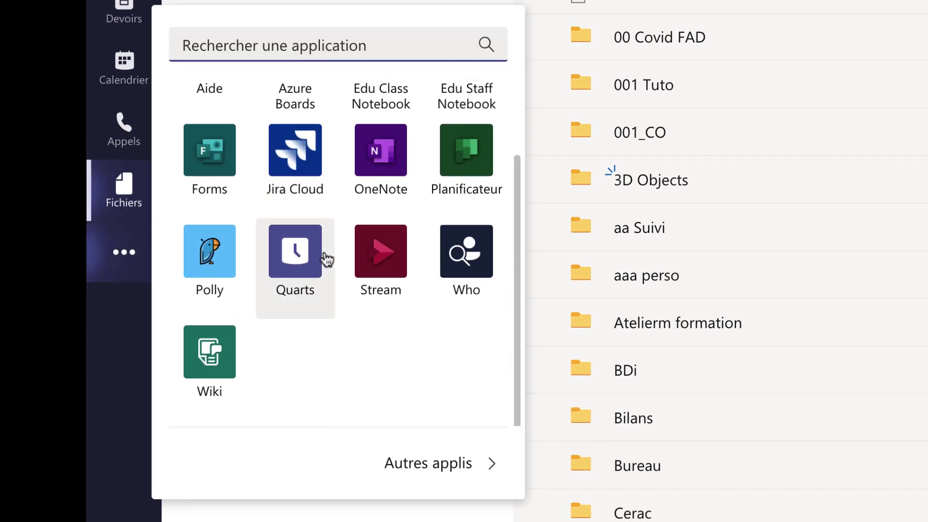
pyautogui.scroll(2, 327, 260)
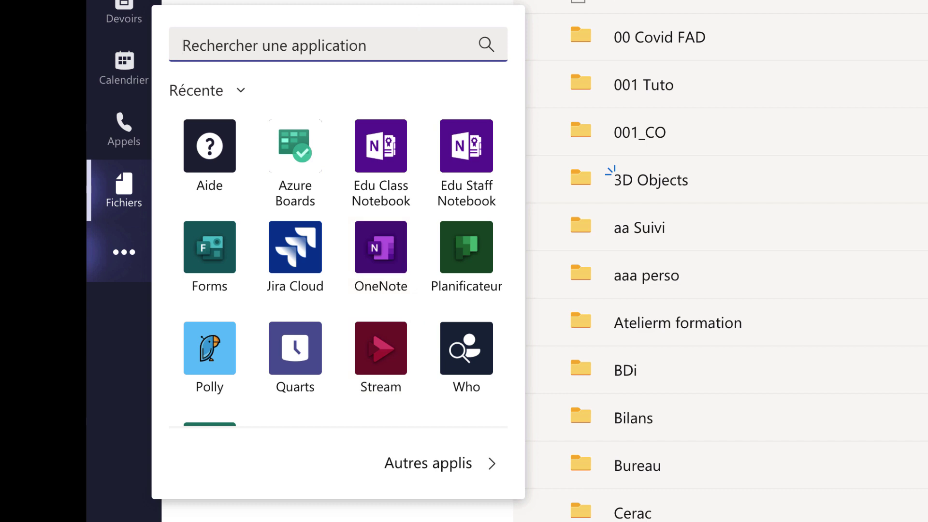
pyautogui.click(101, 475)
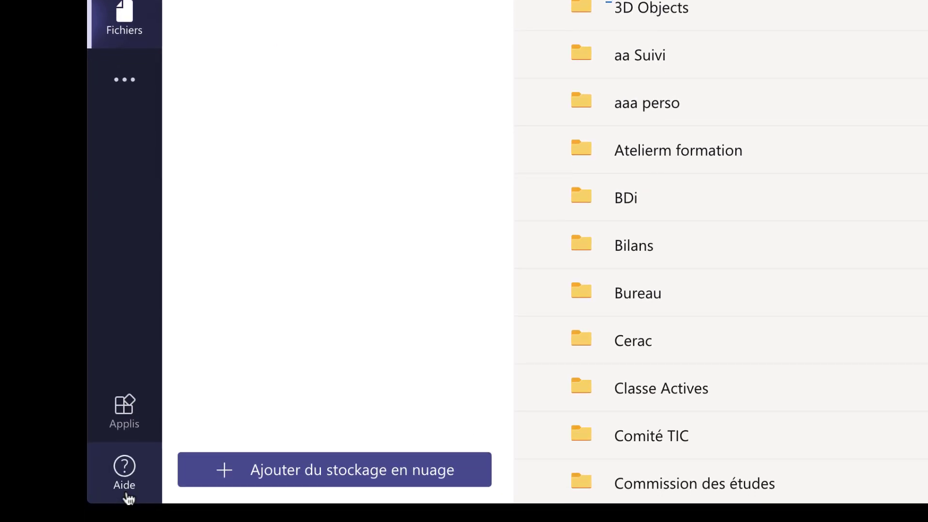
# Step: Open the Rubriques page of the help and skim its topics
pyautogui.click(129, 497)
pyautogui.click(237, 309)
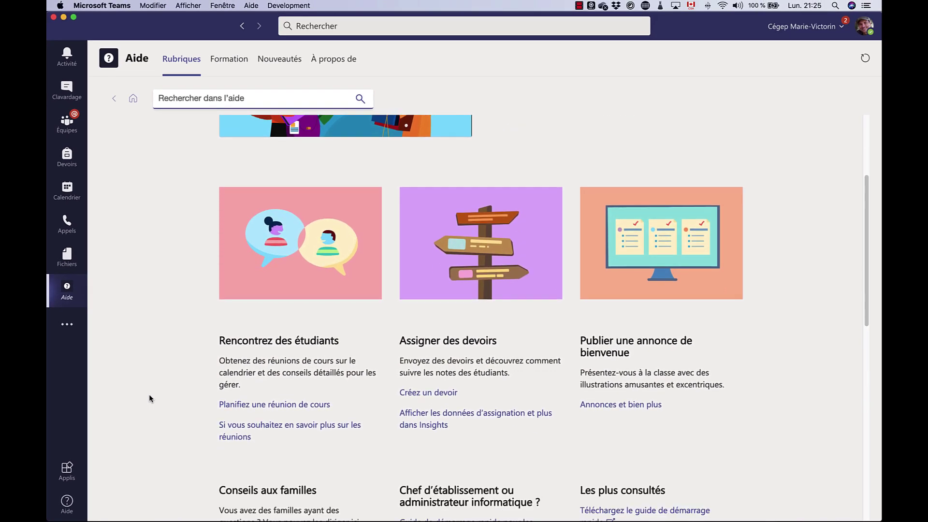
pyautogui.scroll(-5, 150, 398)
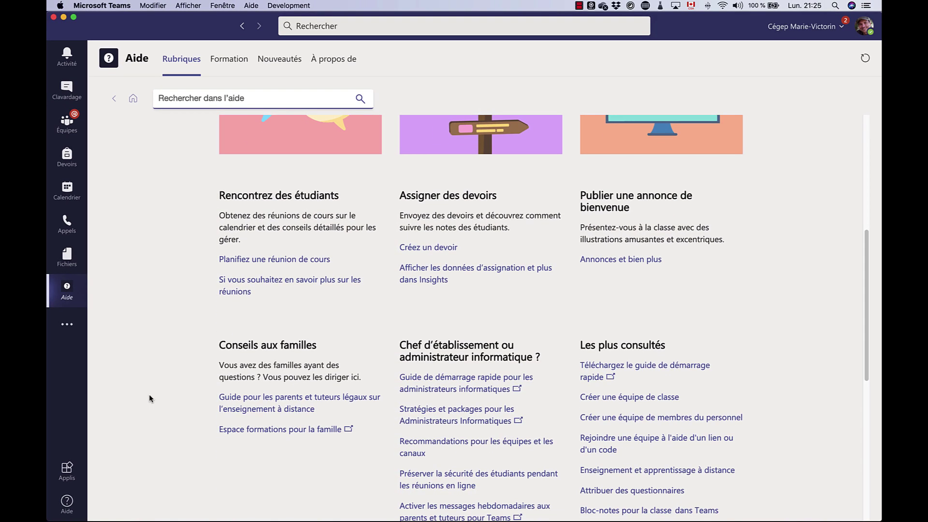
pyautogui.scroll(3, 147, 406)
# Step: Open the Formation page of the help and browse its training videos
pyautogui.click(67, 502)
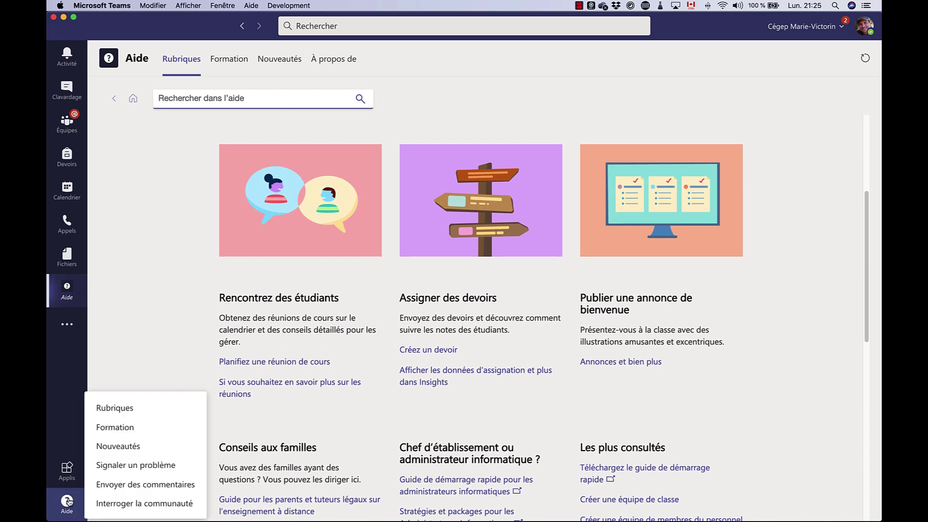
pyautogui.click(155, 434)
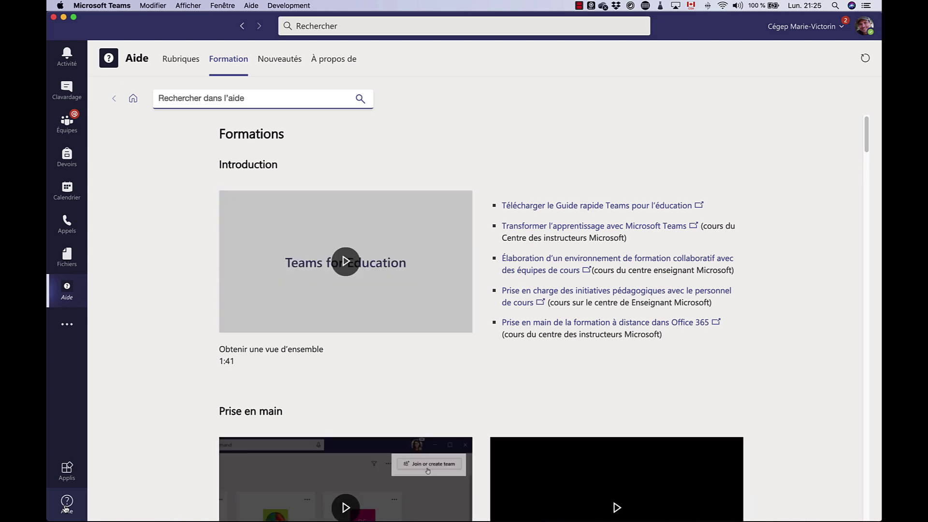
pyautogui.scroll(-8, 165, 378)
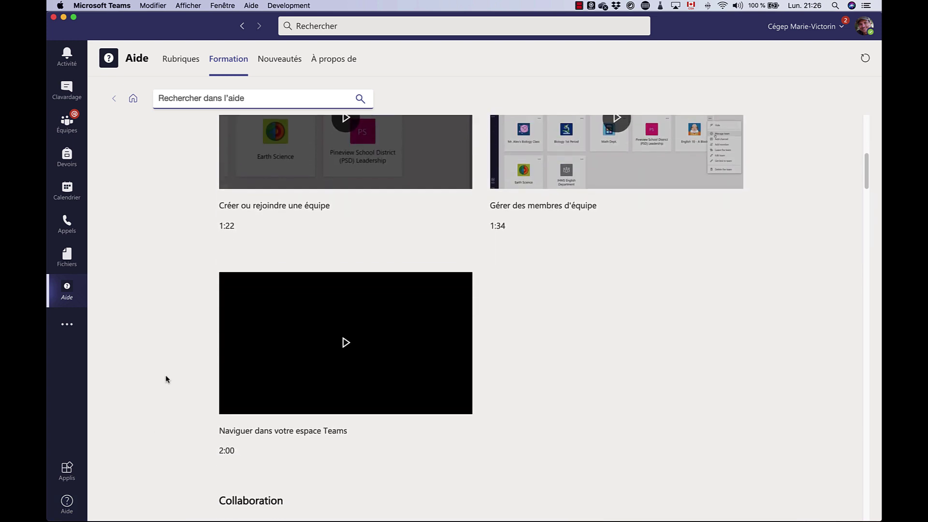
pyautogui.scroll(8, 165, 379)
# Step: Open the Nouveautés page of the help and skim the recent updates
pyautogui.click(66, 504)
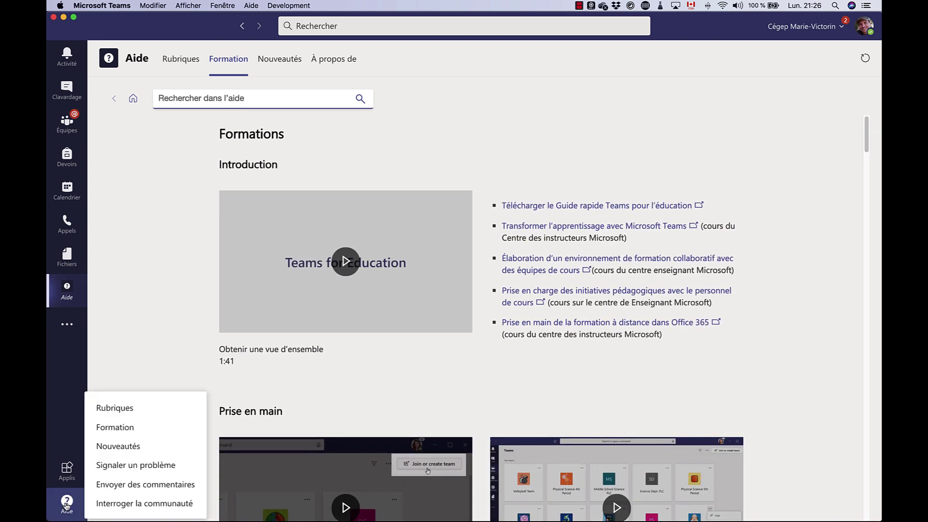
pyautogui.click(145, 446)
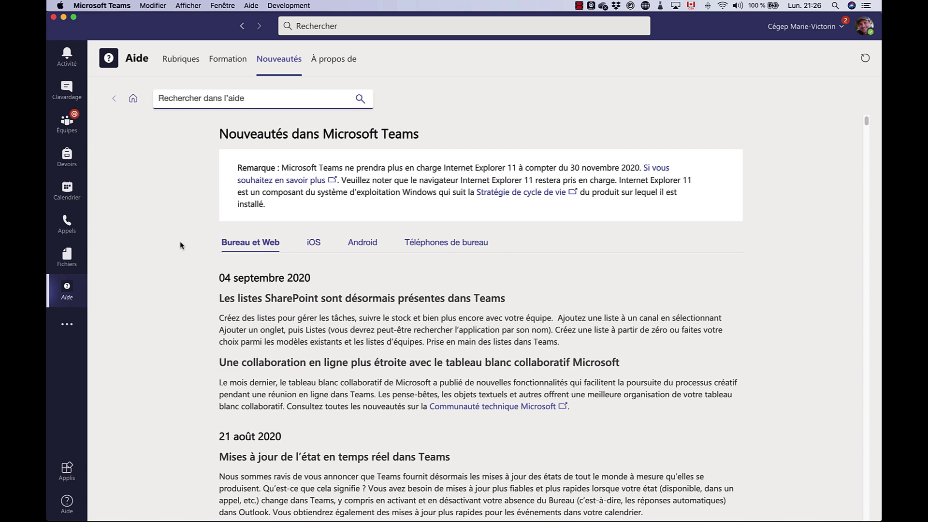
pyautogui.scroll(-3, 181, 245)
pyautogui.scroll(3, 180, 246)
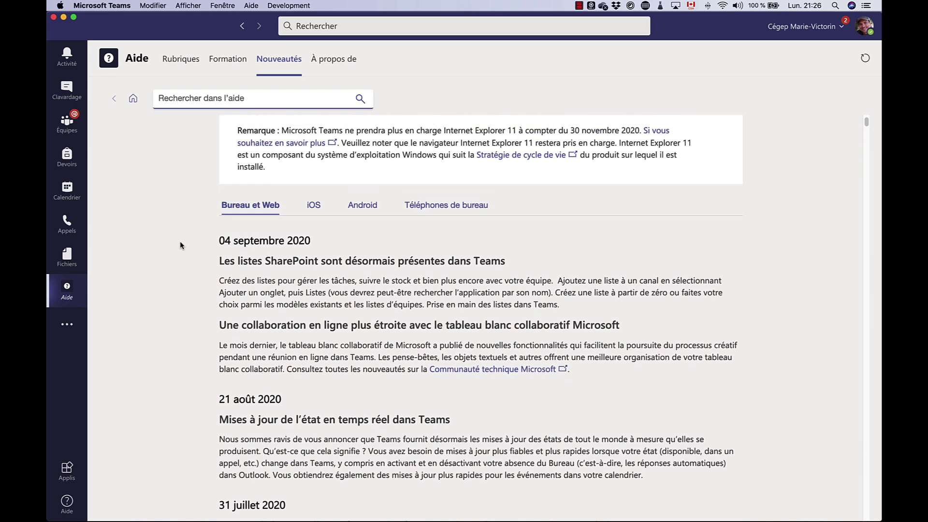
# Step: Move back and forward through the history of visited pages, ending on the Équipes page
pyautogui.click(242, 31)
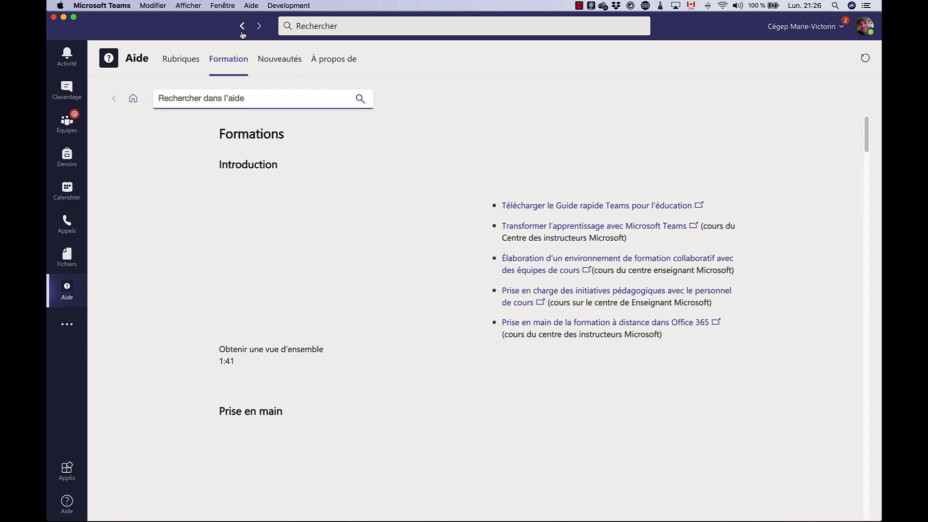
pyautogui.click(242, 31)
pyautogui.click(242, 31)
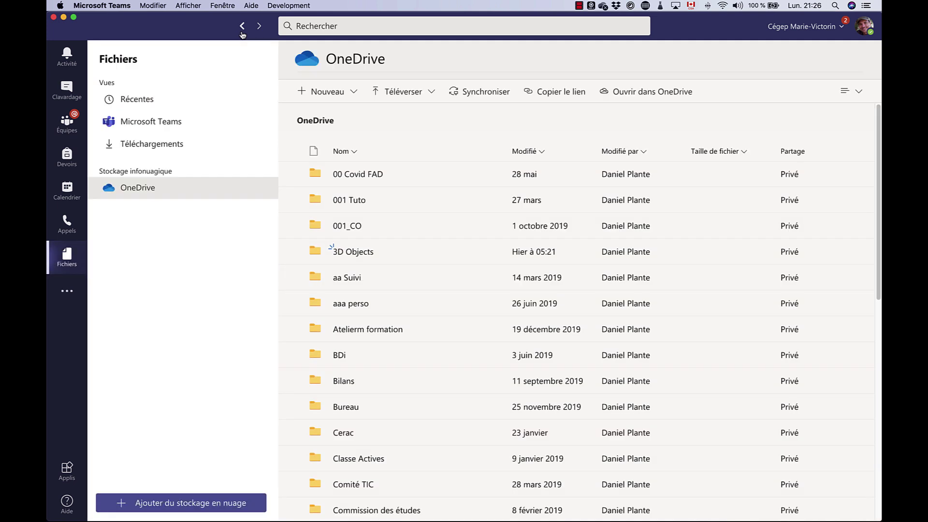
pyautogui.click(242, 31)
pyautogui.click(243, 31)
pyautogui.click(259, 27)
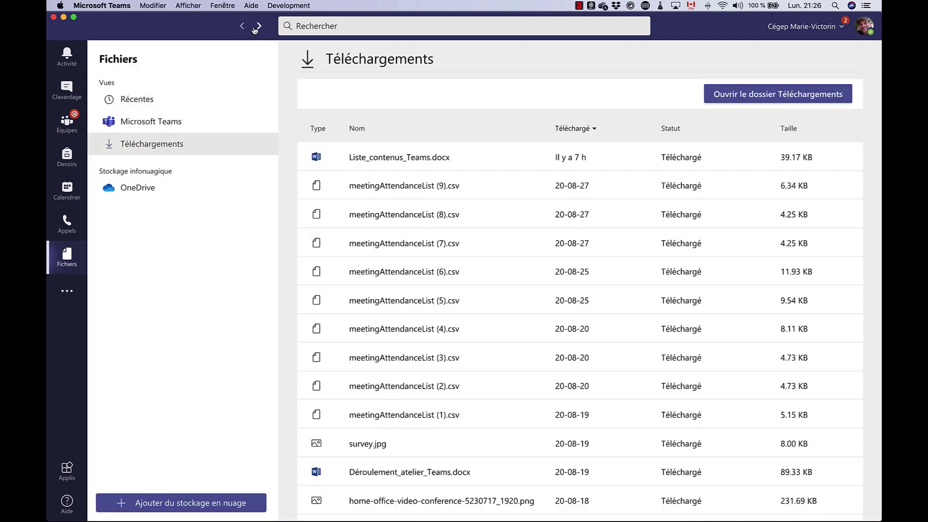
pyautogui.click(259, 27)
pyautogui.click(243, 27)
pyautogui.click(243, 28)
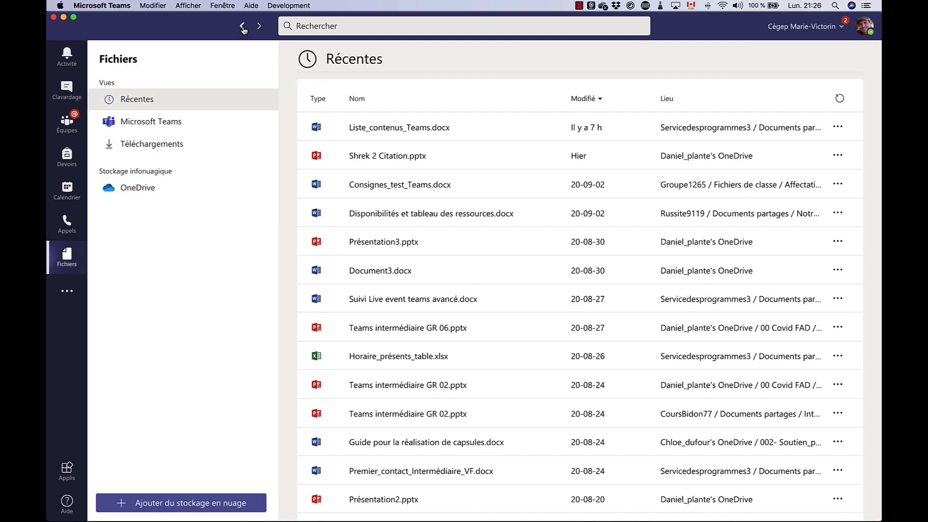
pyautogui.click(242, 27)
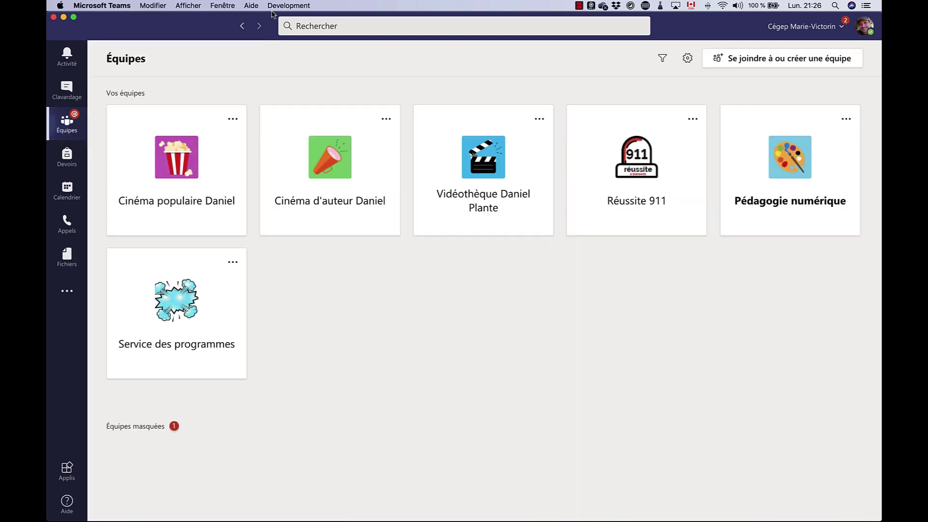
# Step: Search for a colleague by first name and open the chat with the first person suggested
pyautogui.click(344, 28)
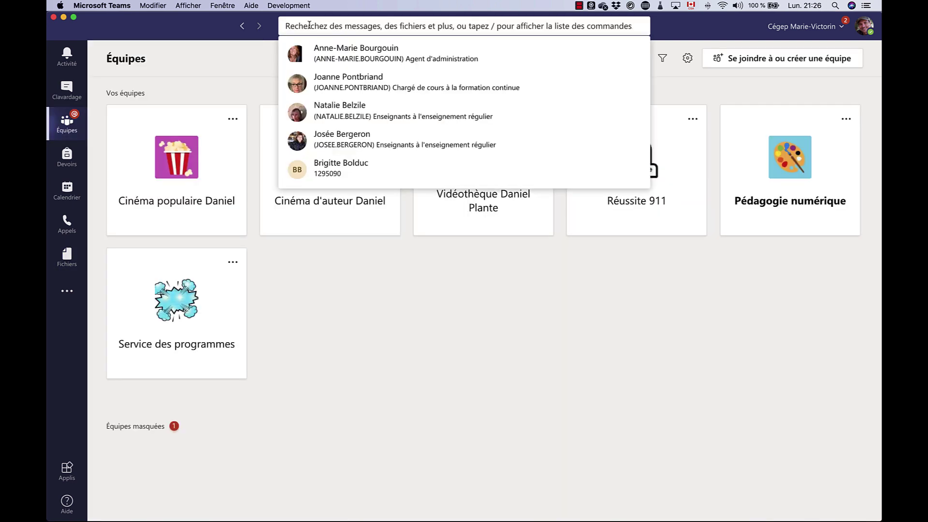
pyautogui.write('david')
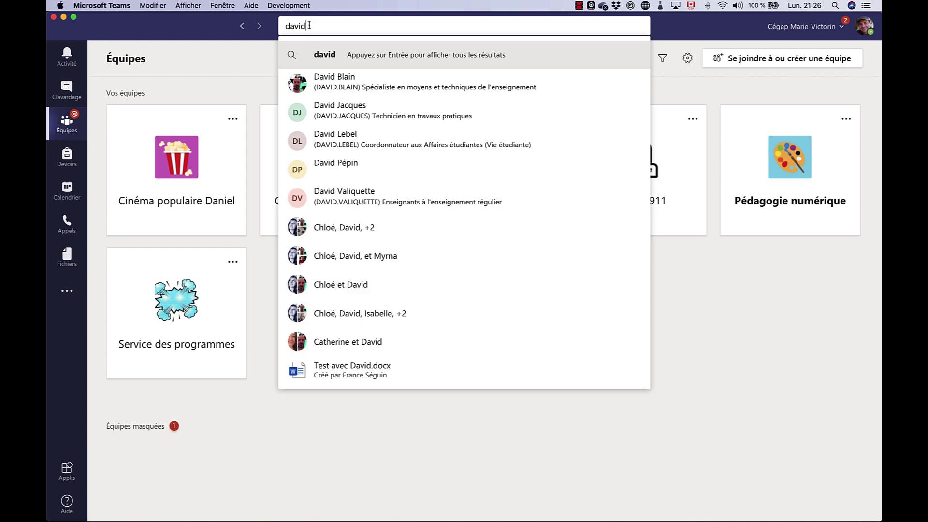
pyautogui.click(432, 79)
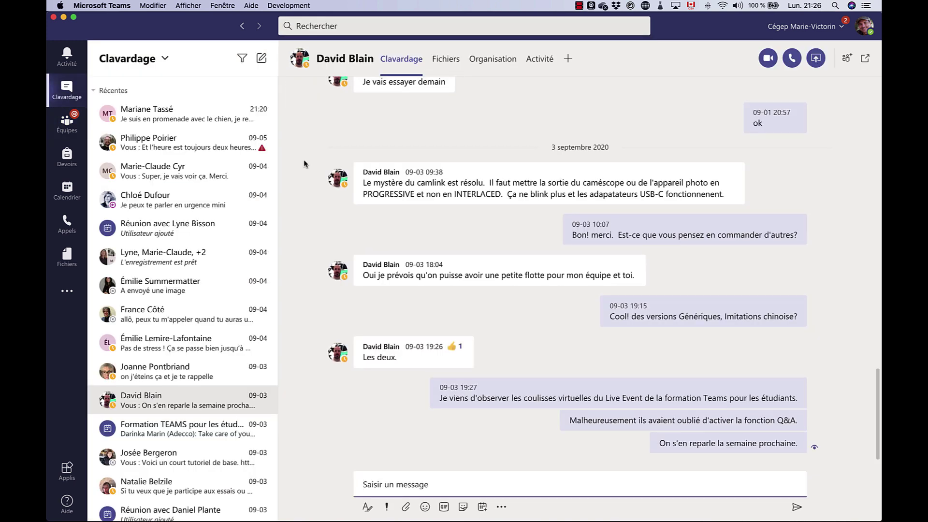
# Step: List the slash commands from the search field and run /nouveautés
pyautogui.click(349, 26)
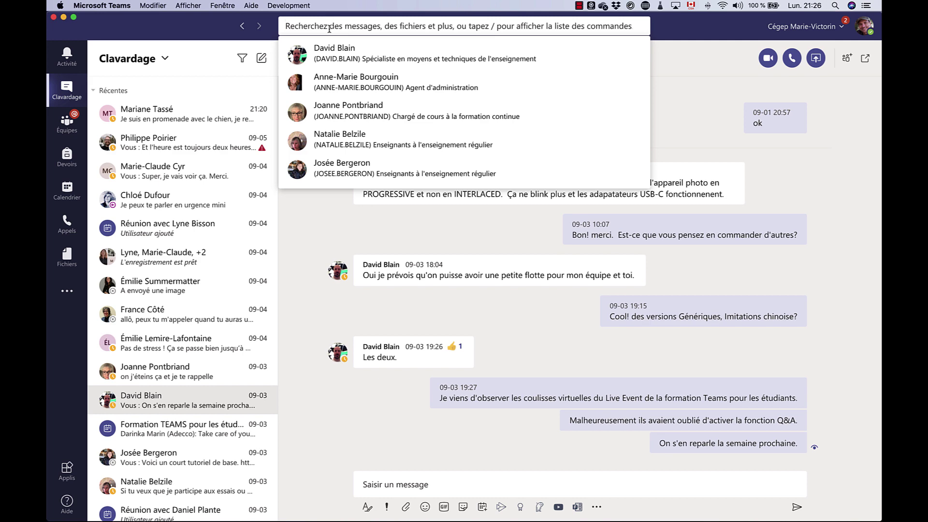
pyautogui.write('/')
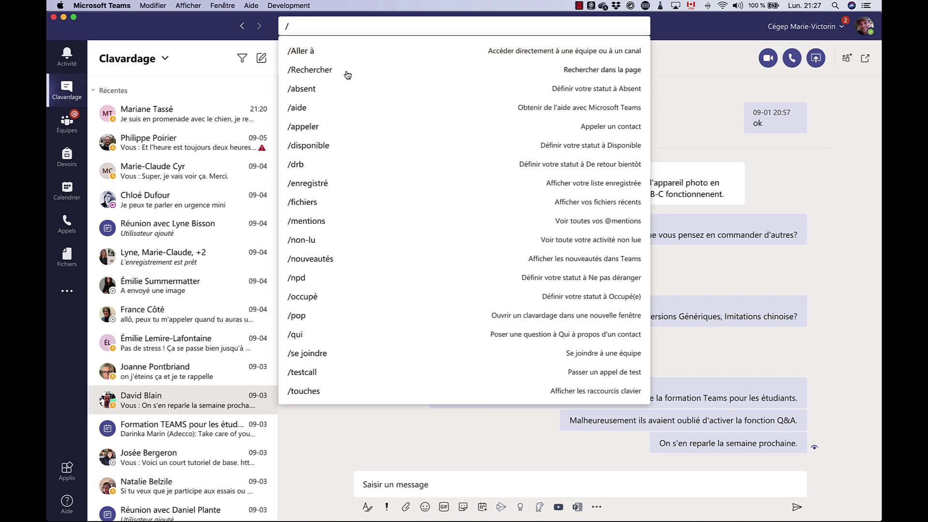
pyautogui.click(325, 261)
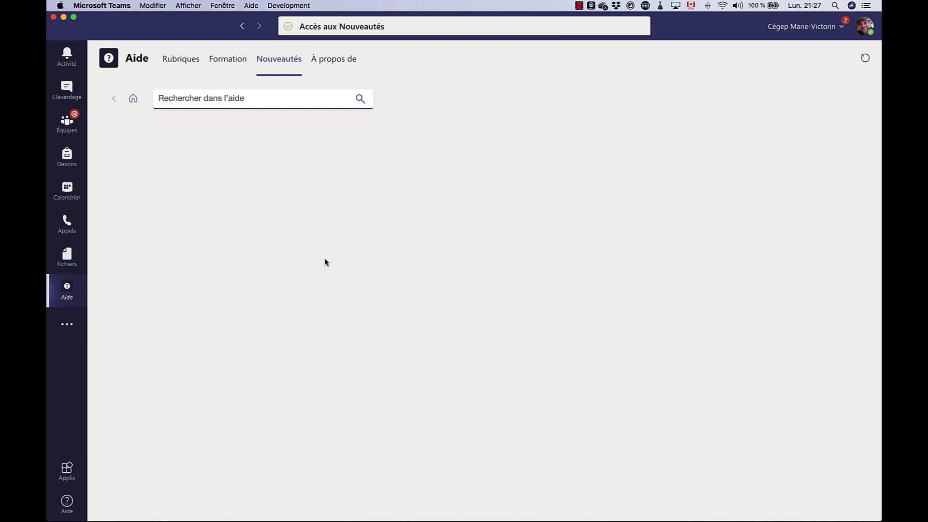
# Step: Display the list of slash commands again and dismiss it without running one
pyautogui.click(311, 27)
pyautogui.write('/')
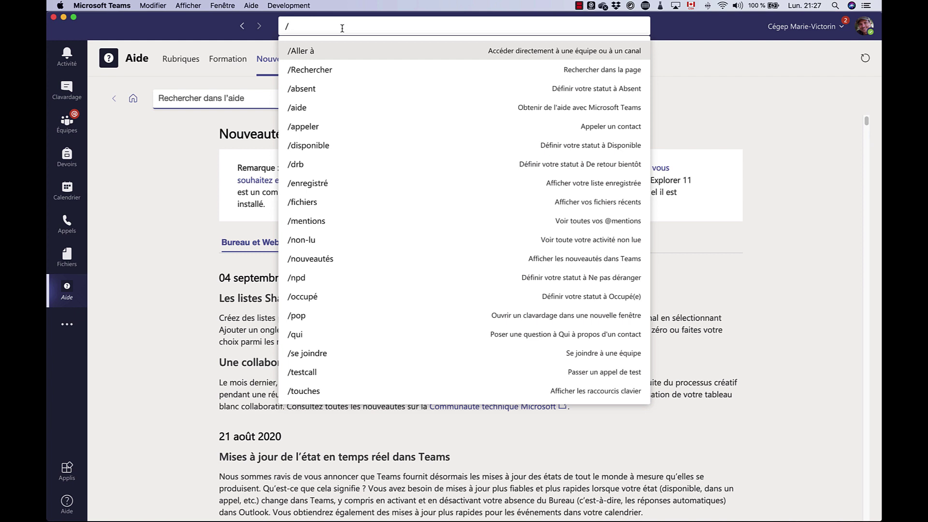
pyautogui.click(687, 27)
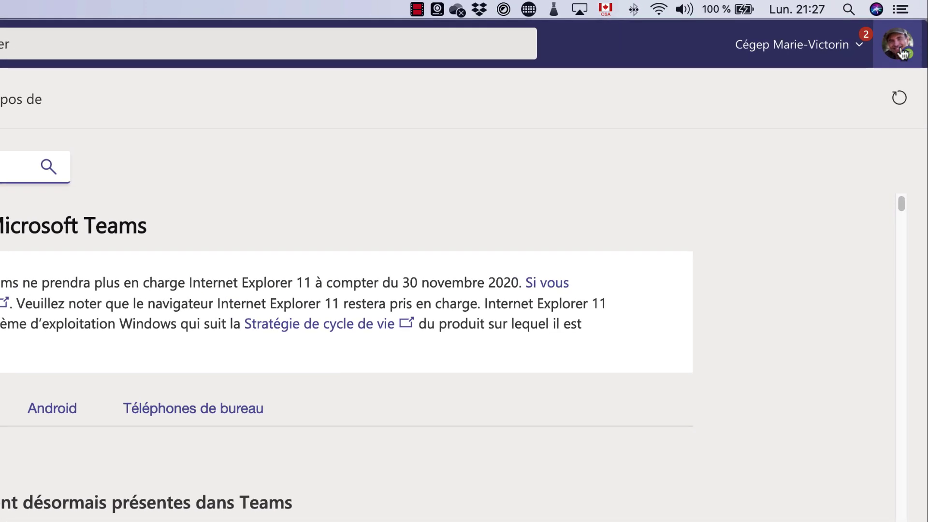
# Step: Set the availability status to Ne pas déranger from the profile options
pyautogui.click(902, 53)
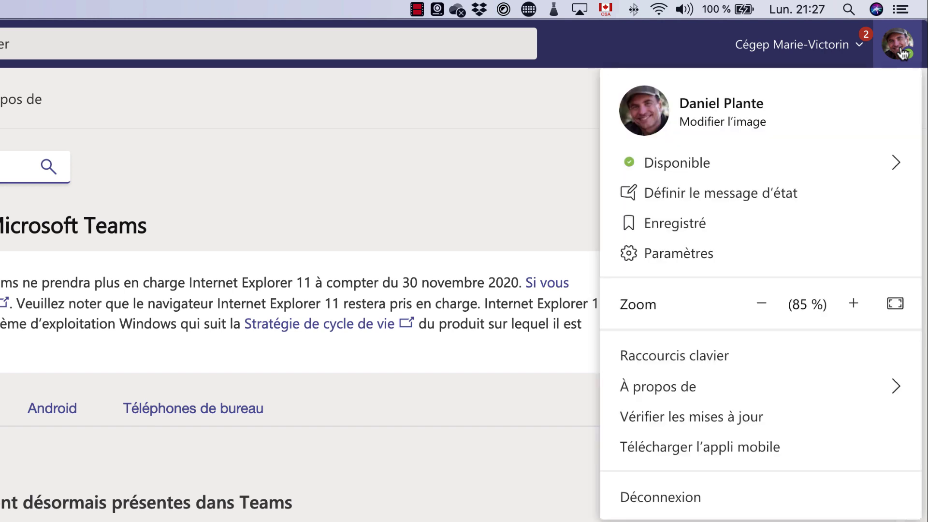
pyautogui.moveTo(864, 150)
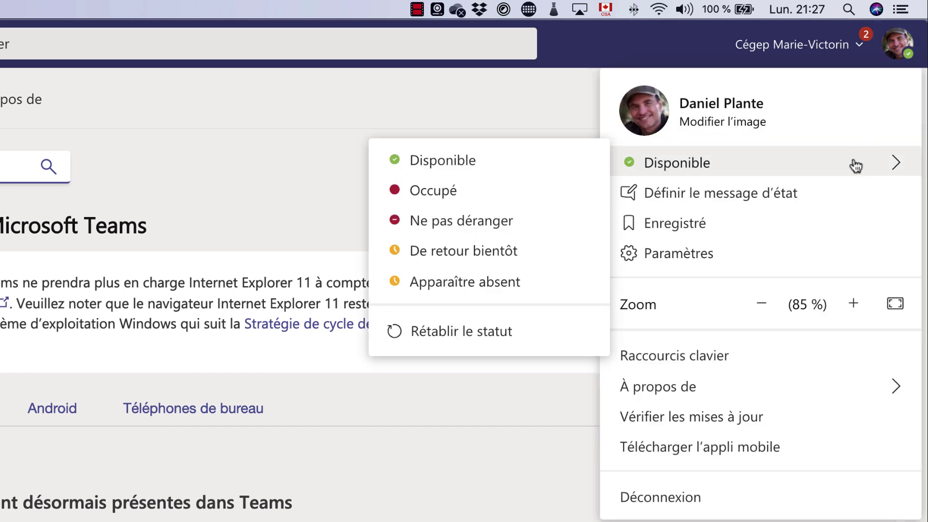
pyautogui.click(483, 209)
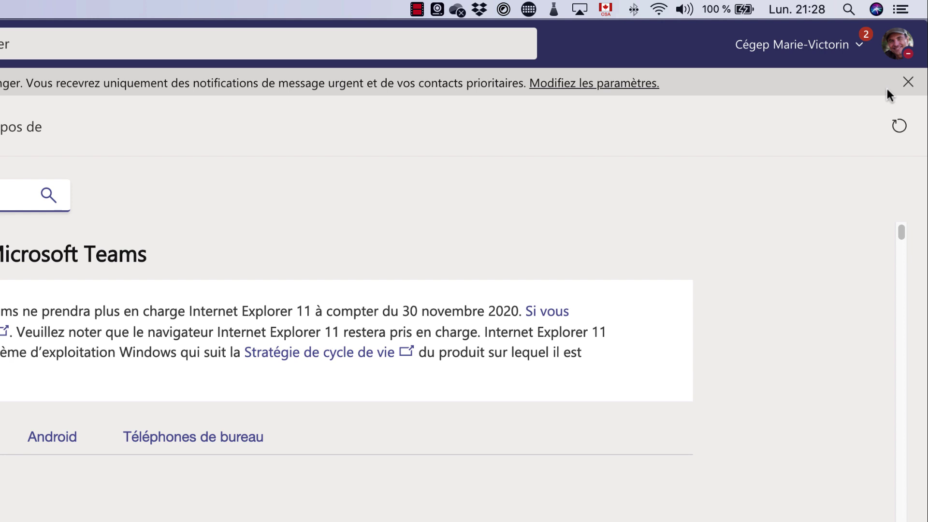
# Step: Try the Foncé theme in the general settings and return to the Par défaut theme
pyautogui.click(902, 55)
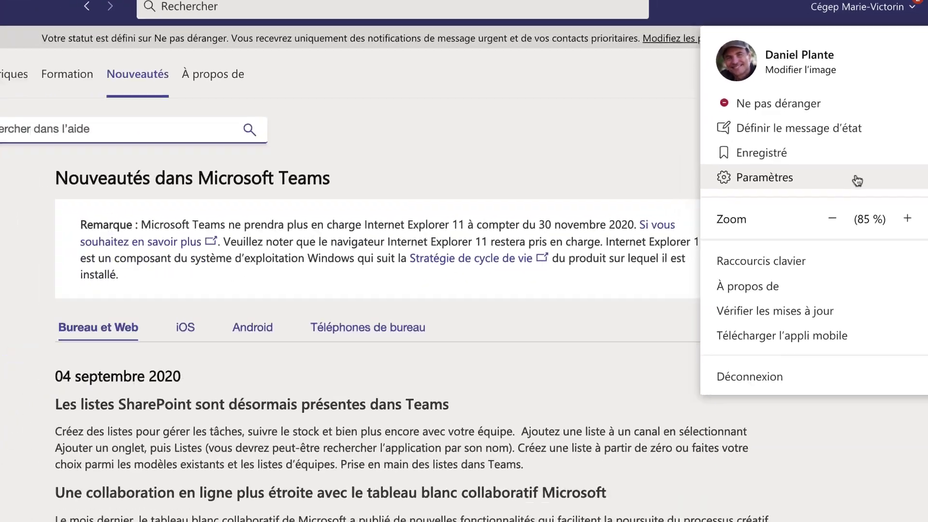
pyautogui.click(791, 256)
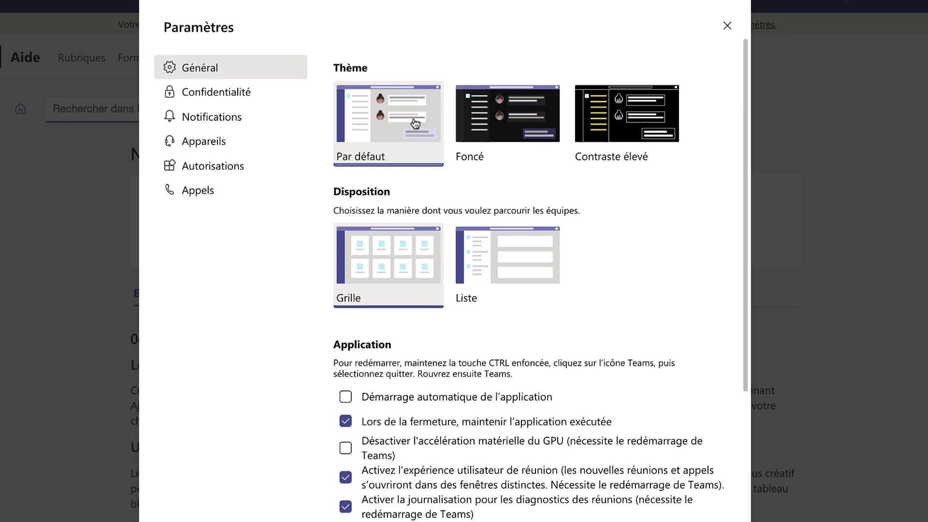
pyautogui.click(471, 126)
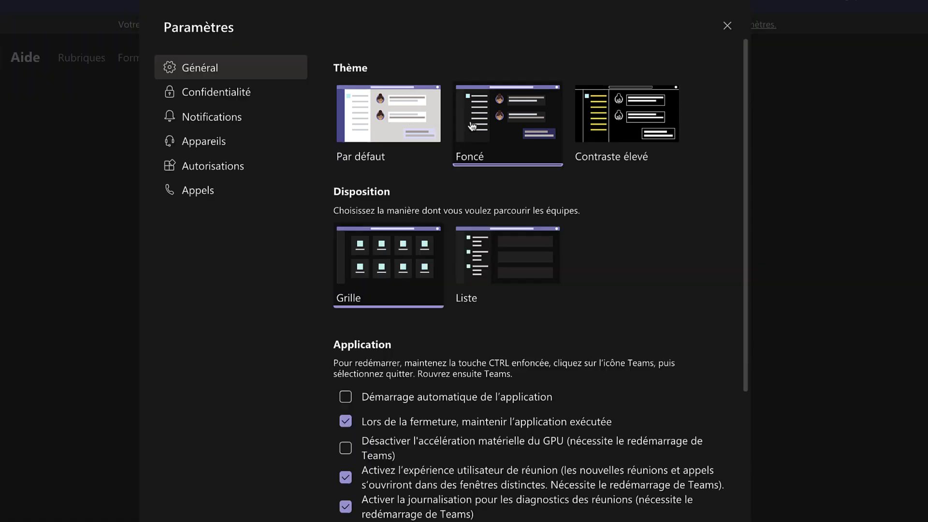
pyautogui.click(407, 128)
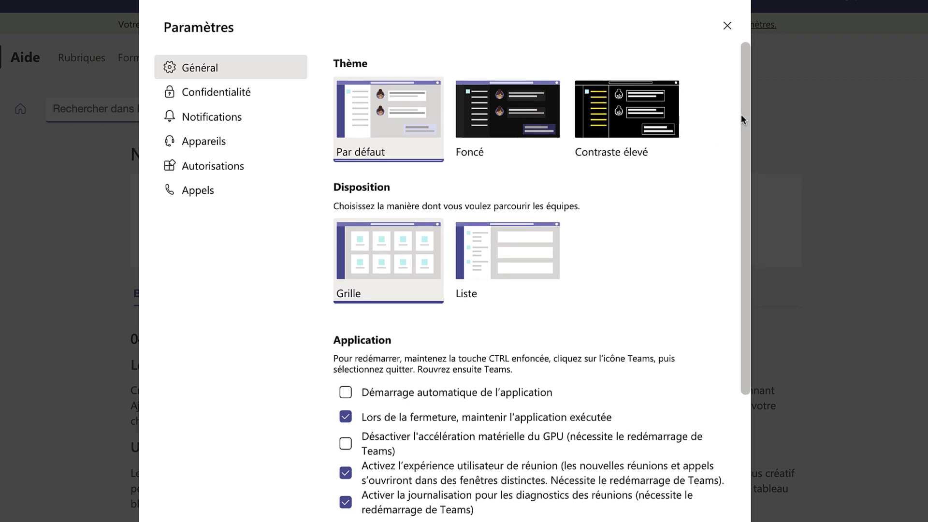
# Step: Review the application and language options in the general settings, including the list of available application languages
pyautogui.moveTo(740, 114); pyautogui.dragTo(744, 225)
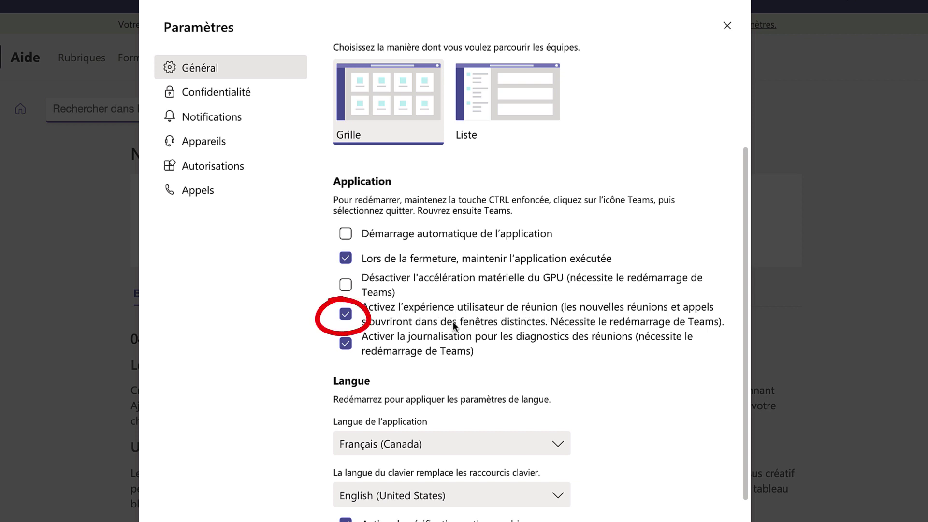
pyautogui.click(554, 444)
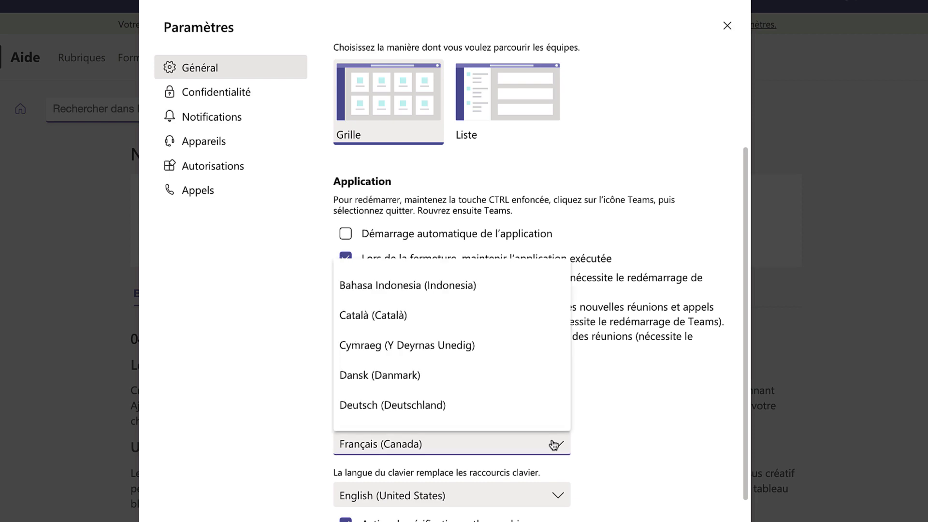
pyautogui.click(623, 439)
pyautogui.scroll(-2, 622, 439)
pyautogui.scroll(1, 622, 438)
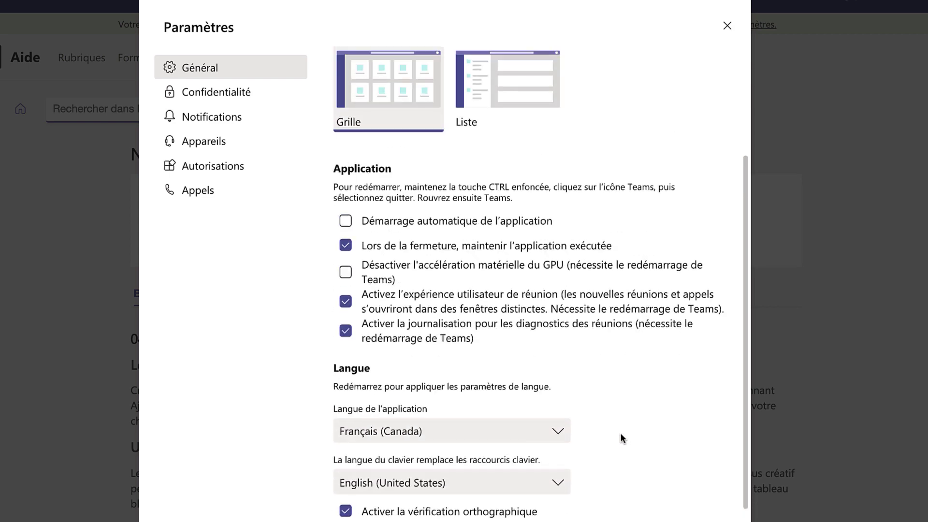
pyautogui.scroll(2, 623, 438)
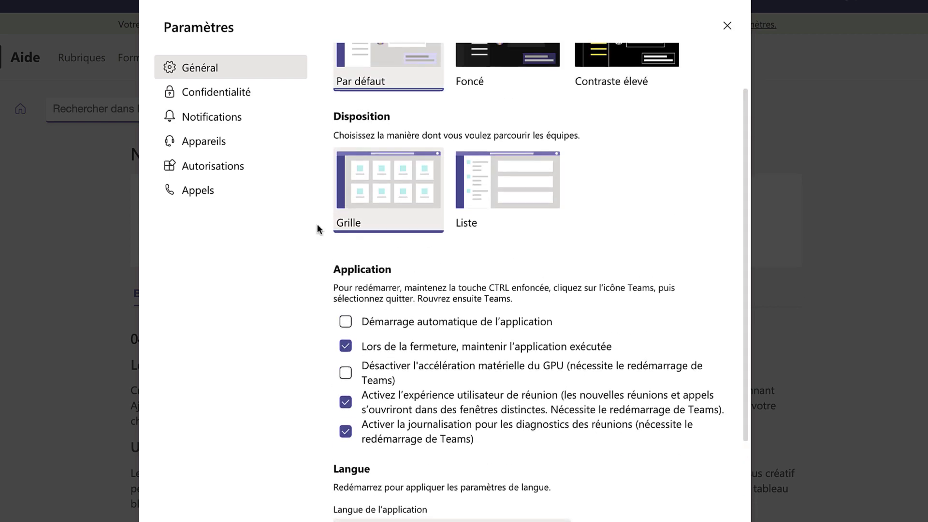
# Step: Look through the Confidentialité settings and the notification options for mentions, messages and other events
pyautogui.click(225, 98)
pyautogui.click(218, 124)
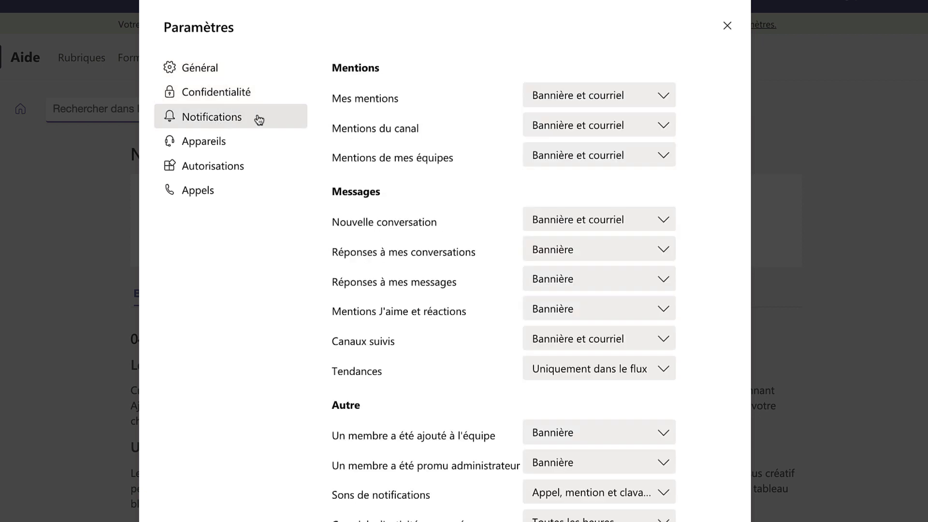
pyautogui.scroll(-3, 703, 171)
pyautogui.scroll(3, 702, 175)
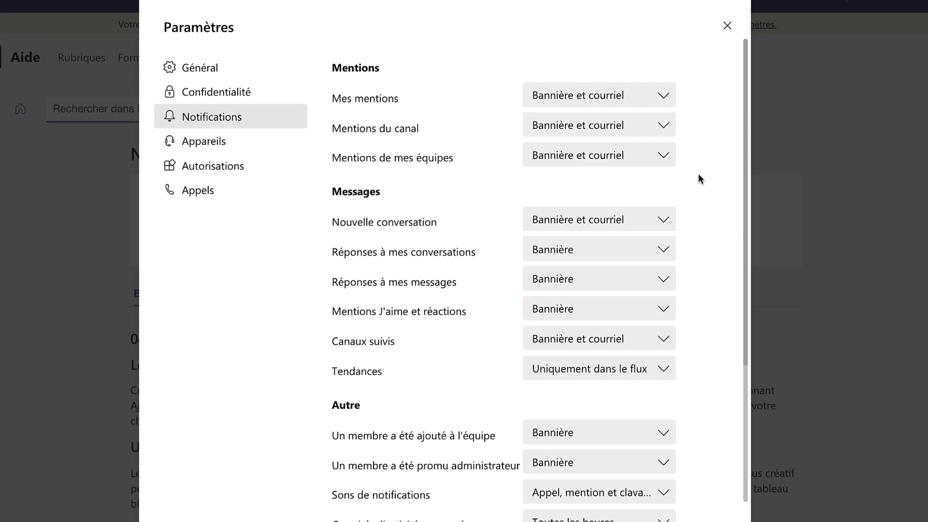
# Step: Examine the Appareils settings for audio and camera, and display the microphones available for Micro
pyautogui.click(227, 141)
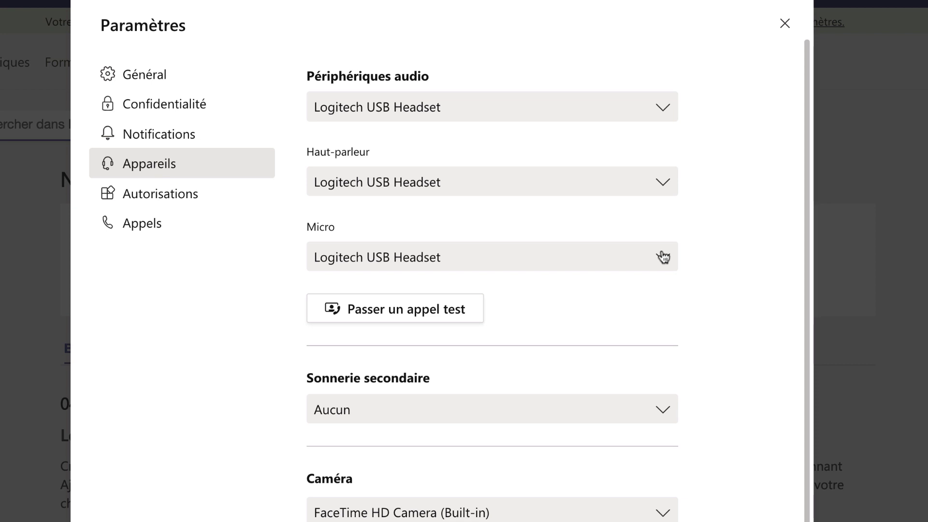
pyautogui.scroll(-1, 735, 132)
pyautogui.scroll(1, 735, 133)
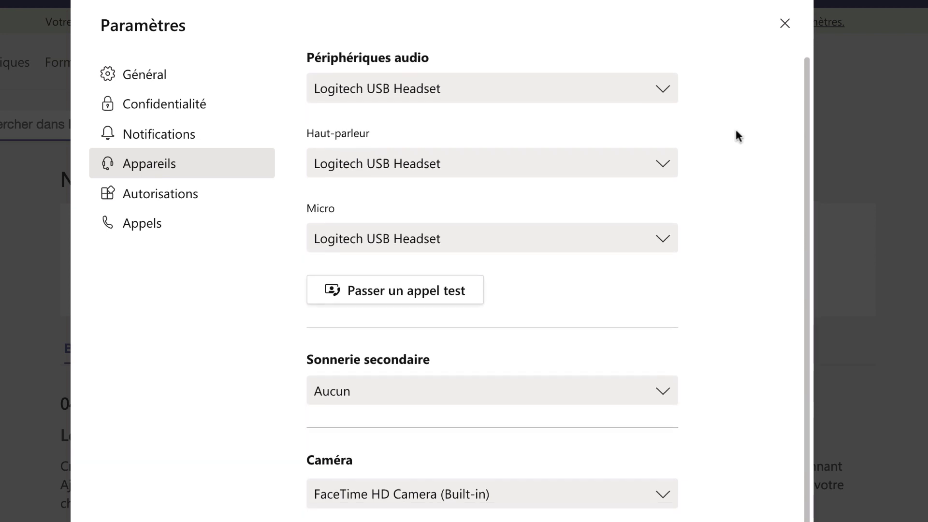
pyautogui.click(116, 132)
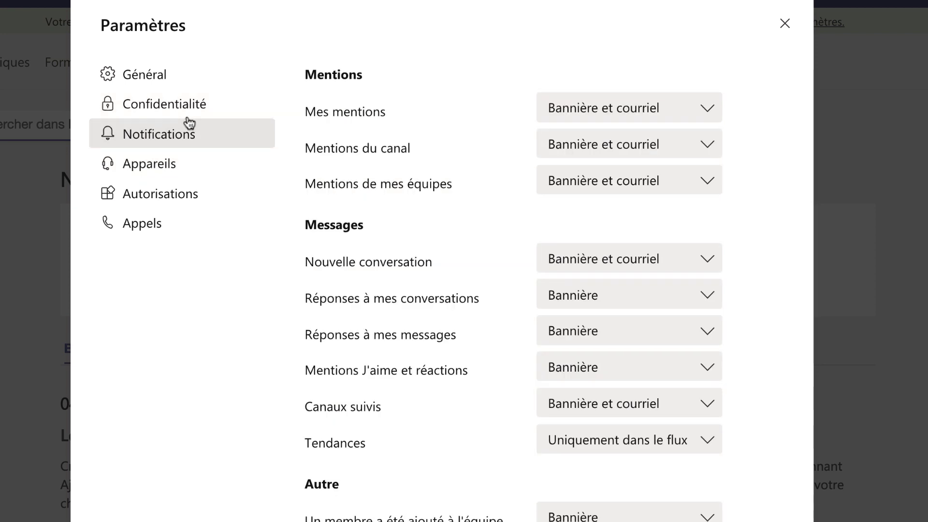
pyautogui.click(150, 169)
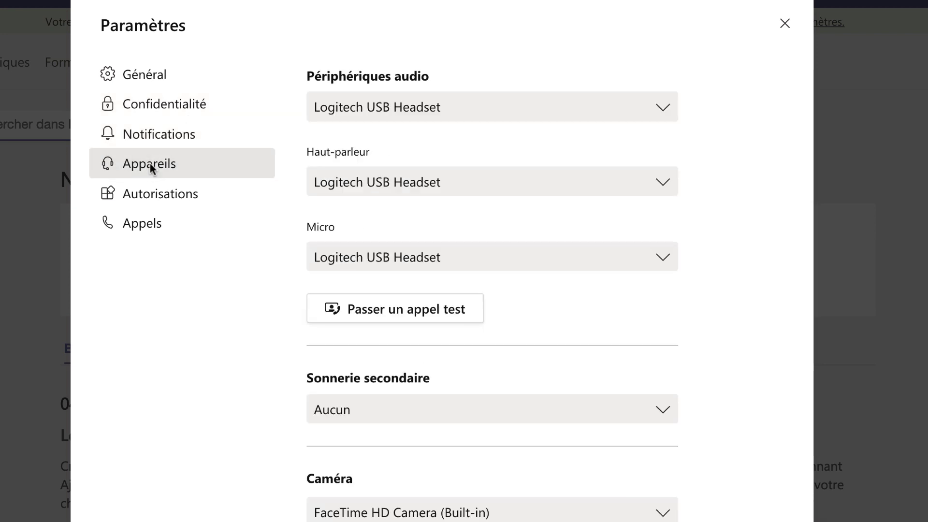
pyautogui.click(664, 261)
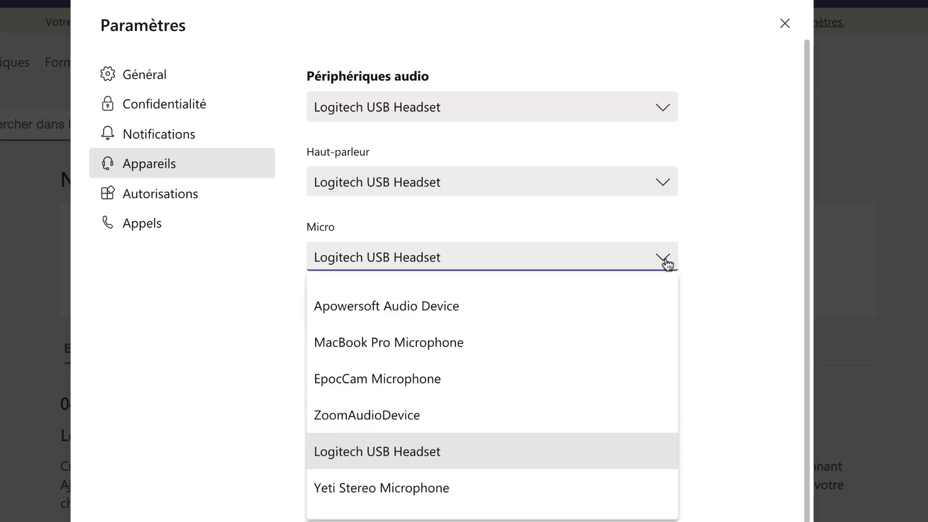
pyautogui.click(582, 503)
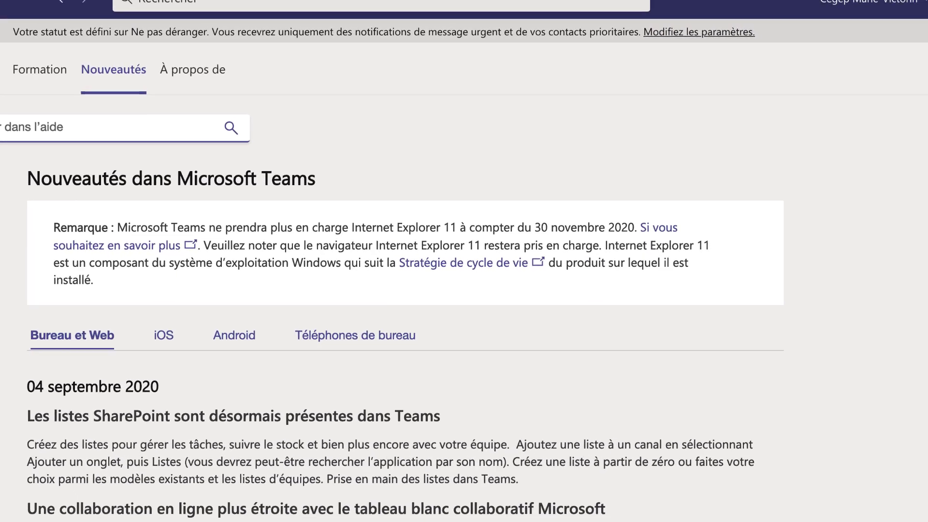
# Step: Try zoom levels down to 70 % from the profile options and leave the interface zoom at 100 %
pyautogui.click(899, 14)
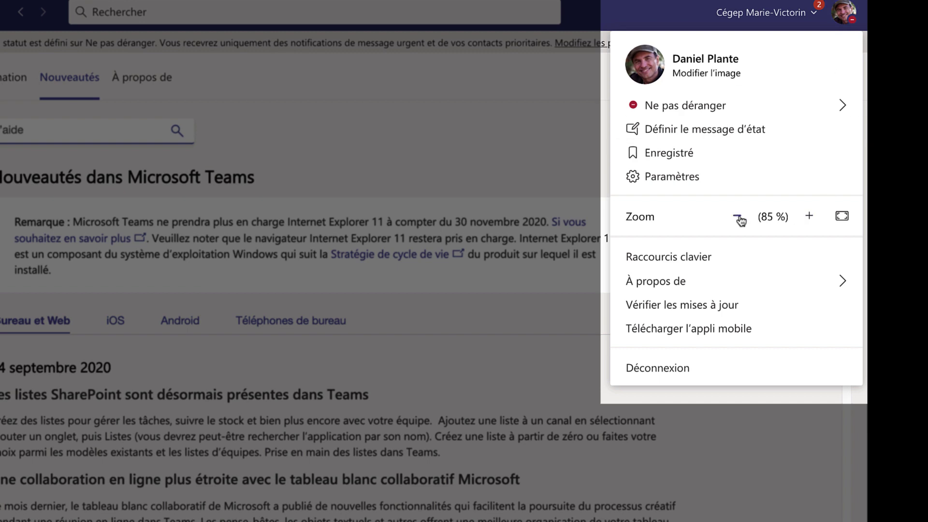
pyautogui.hotkey('ctrl', '0')
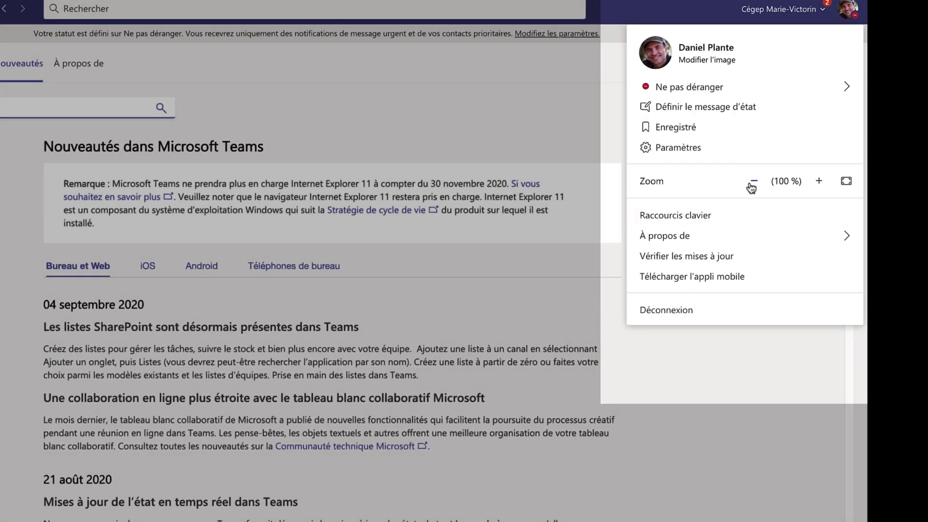
pyautogui.click(752, 182)
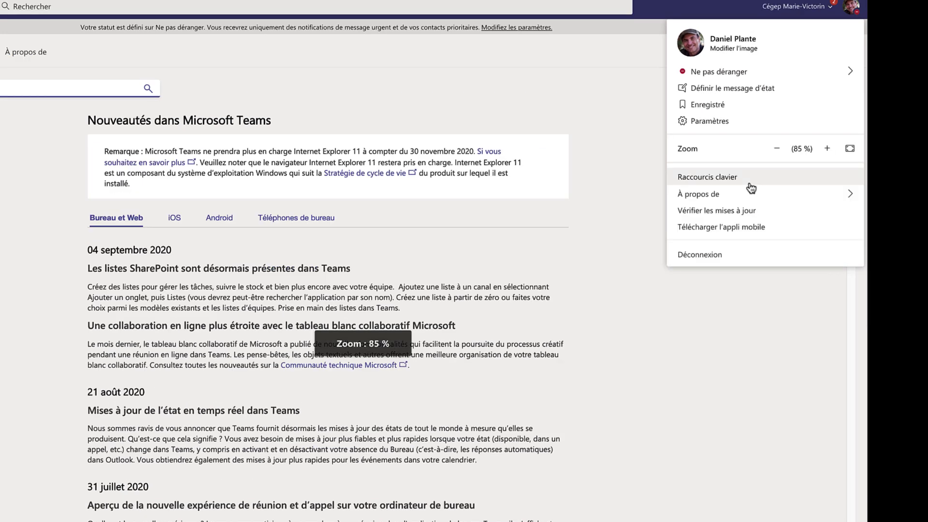
pyautogui.click(778, 149)
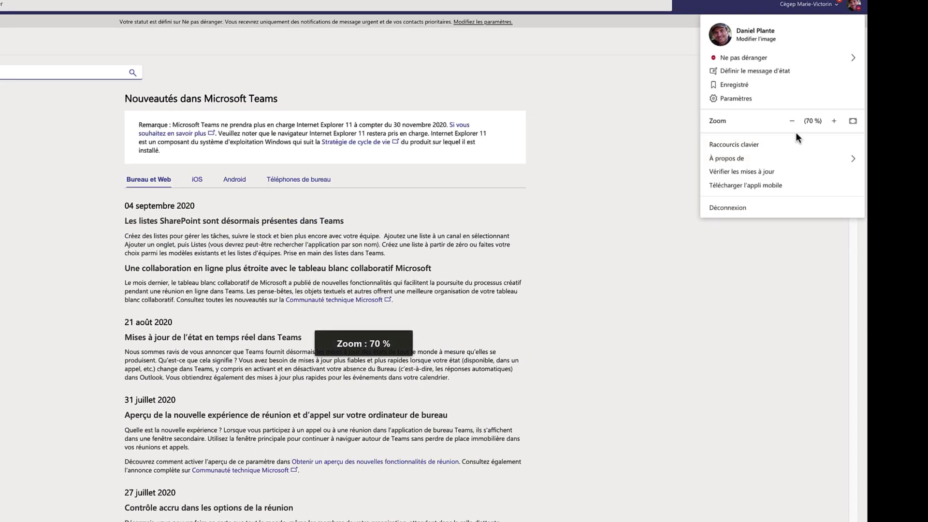
pyautogui.click(834, 123)
pyautogui.click(829, 153)
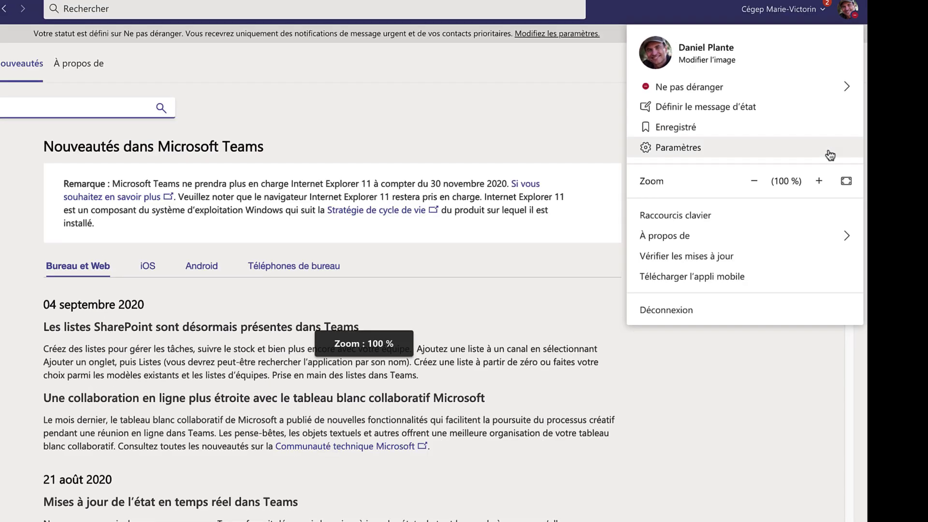
pyautogui.click(818, 181)
pyautogui.click(731, 218)
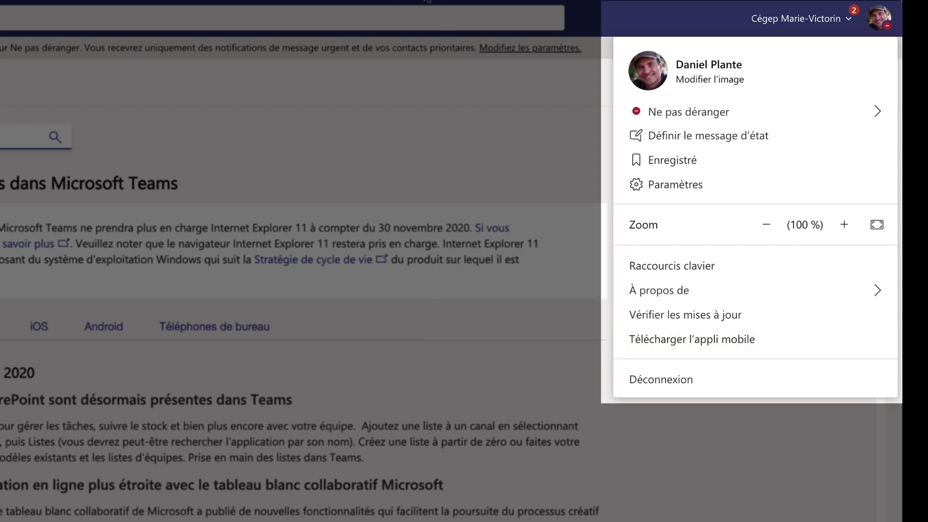
pyautogui.click(436, 3)
pyautogui.click(430, 23)
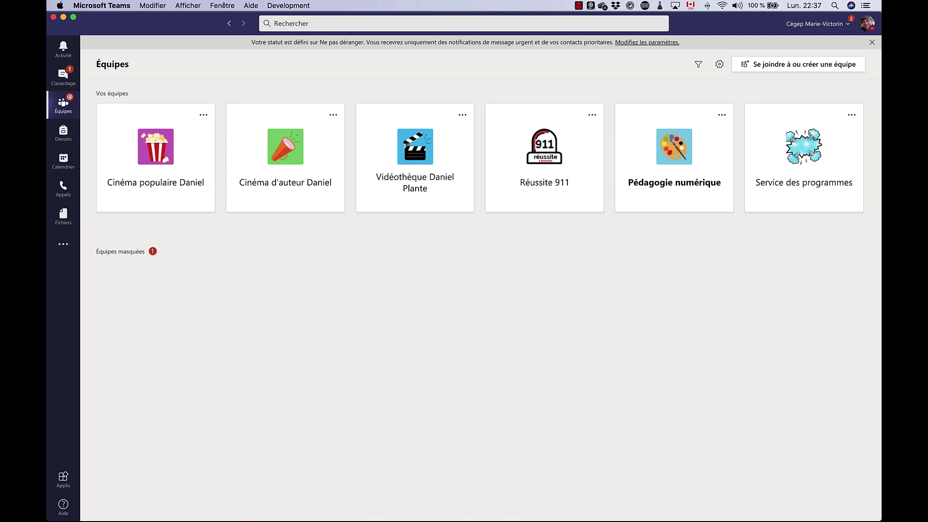
# Step: Change the Équipes page layout to Liste through its display settings
pyautogui.click(720, 64)
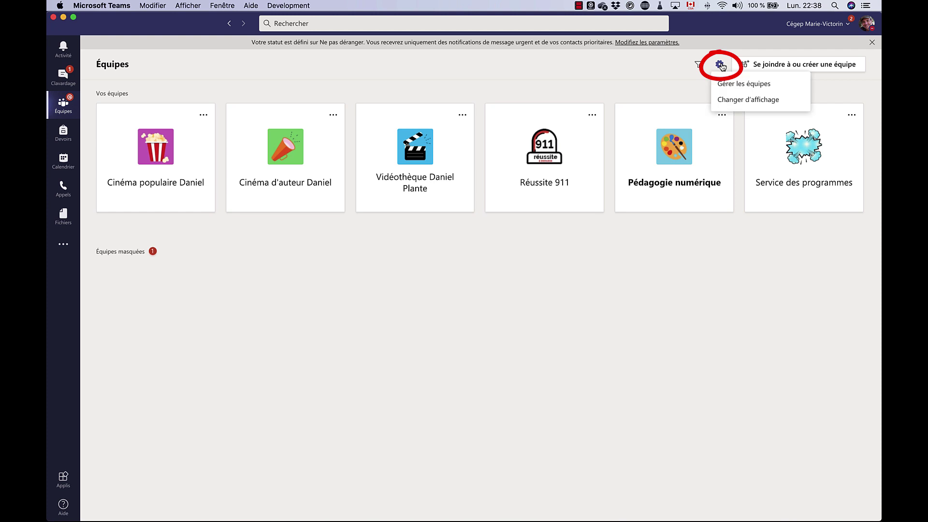
pyautogui.click(724, 100)
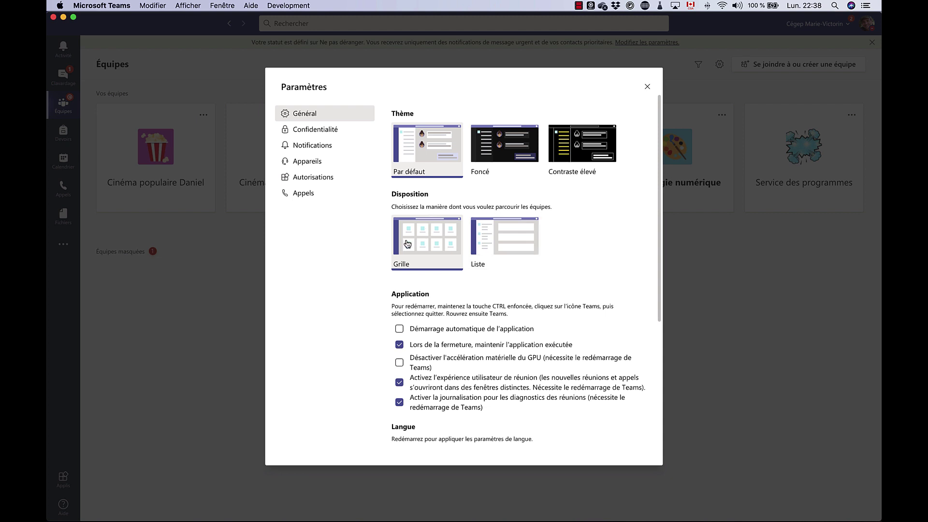
pyautogui.click(504, 247)
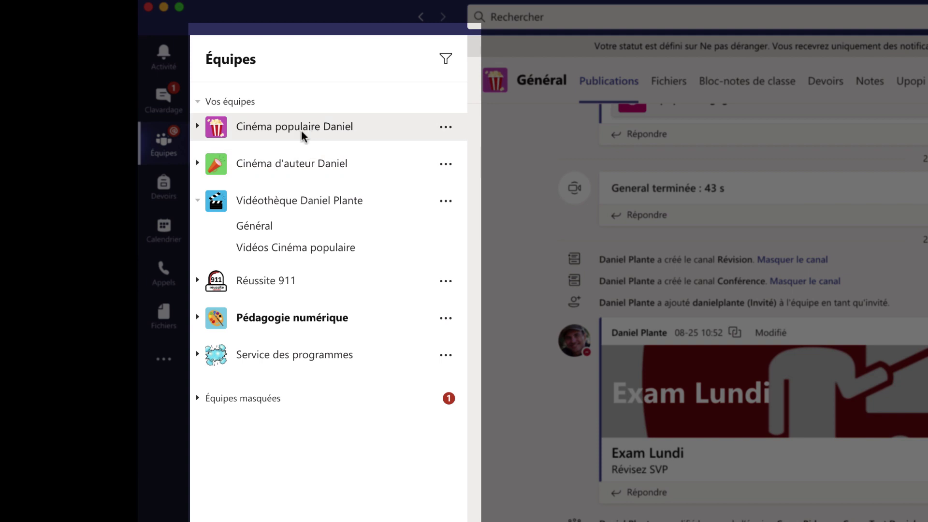
# Step: Expand and collapse the channel lists of the Cinéma d'auteur and Cinéma populaire teams
pyautogui.click(197, 164)
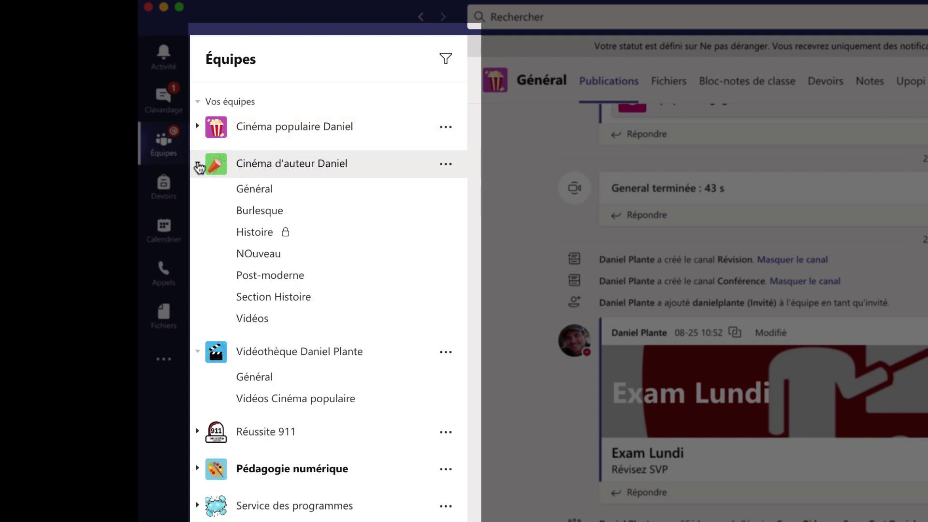
pyautogui.click(198, 164)
pyautogui.click(198, 127)
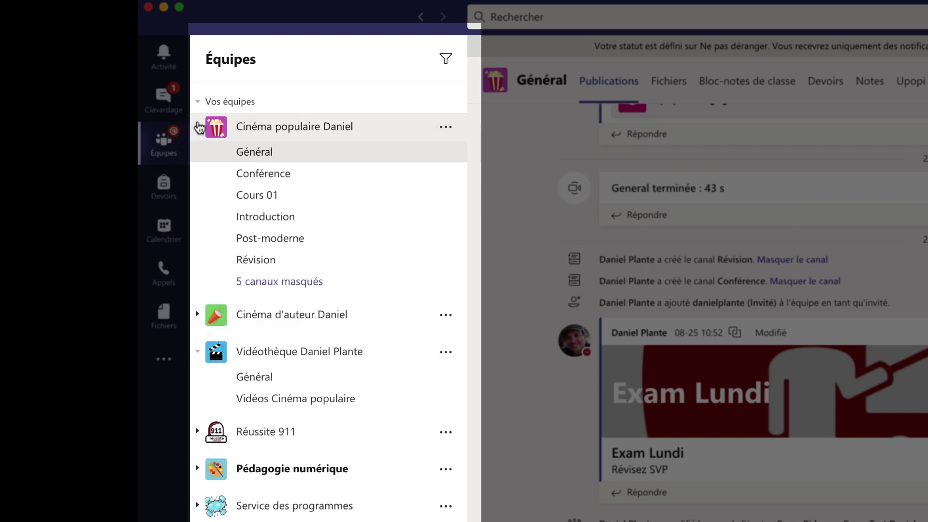
pyautogui.click(197, 127)
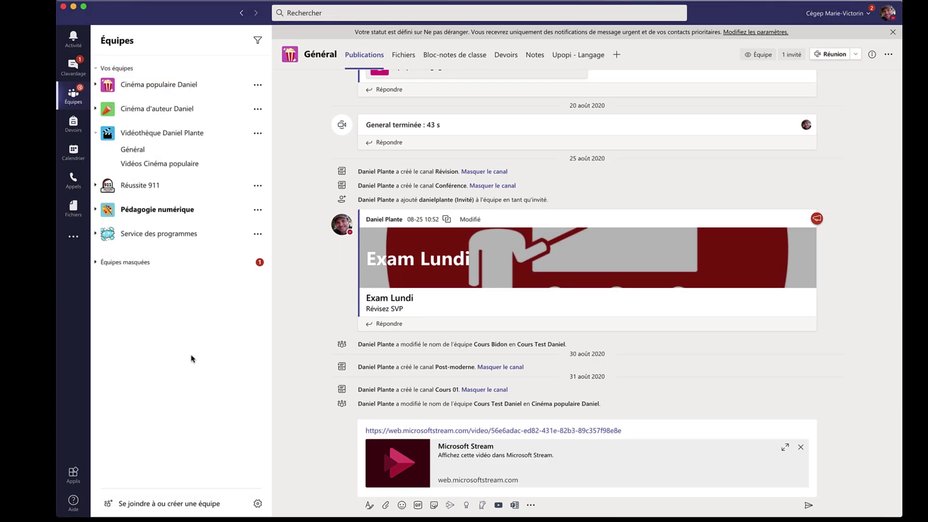
# Step: Set the teams layout back to Grille through the display settings of the teams list
pyautogui.click(257, 505)
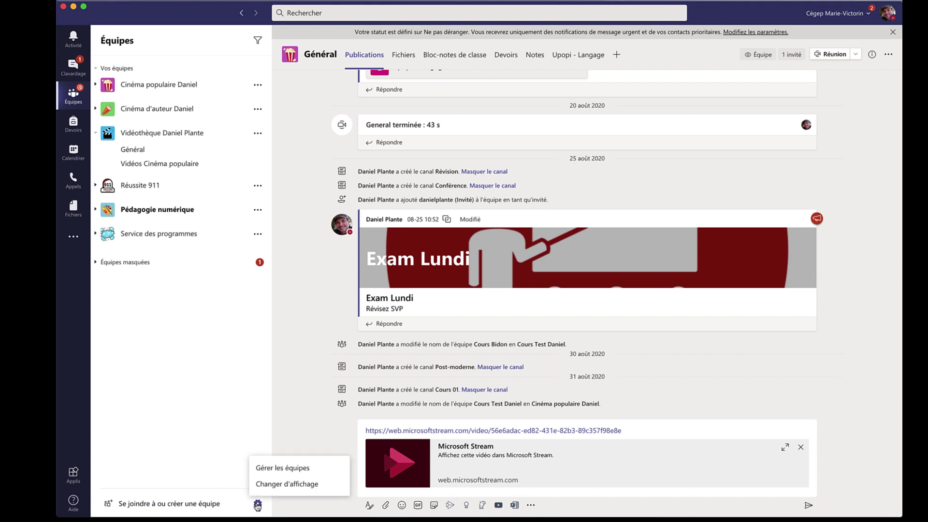
pyautogui.click(258, 501)
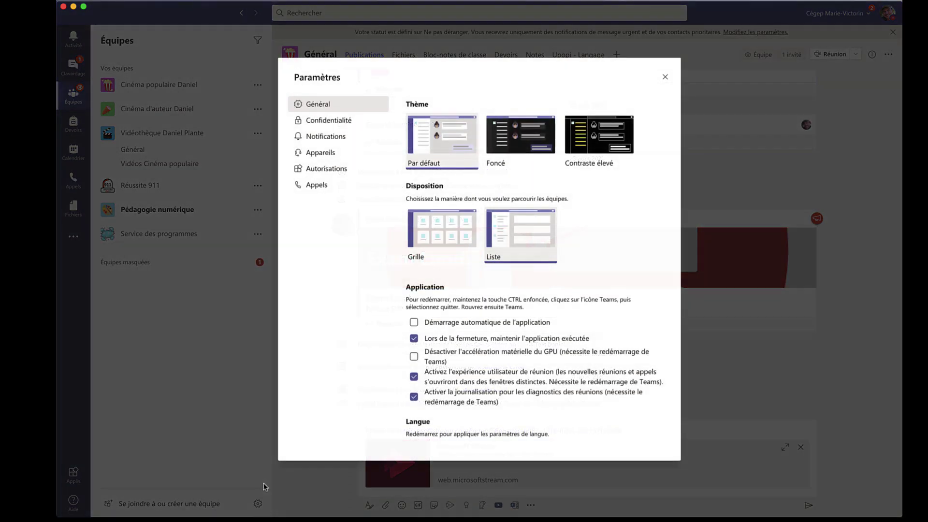
pyautogui.click(465, 224)
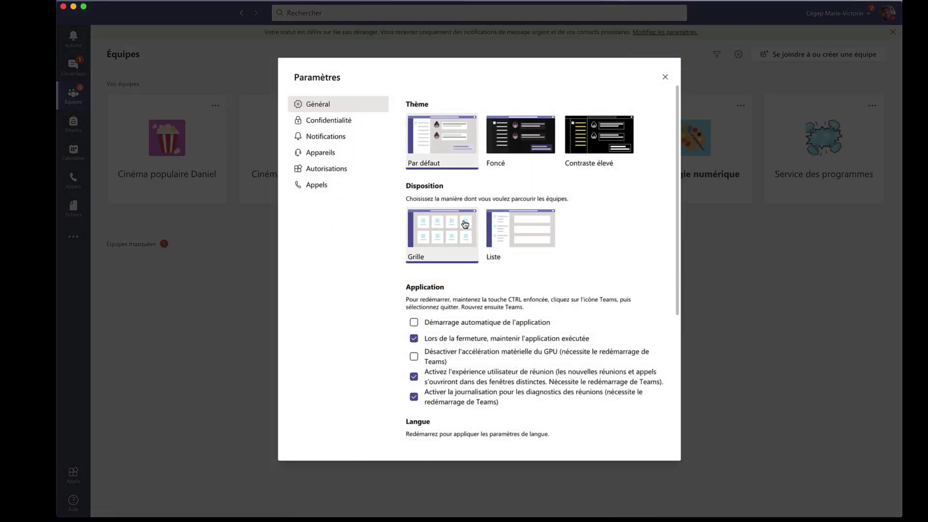
# Step: Close the settings and start creating a new team of type Classe
pyautogui.click(665, 77)
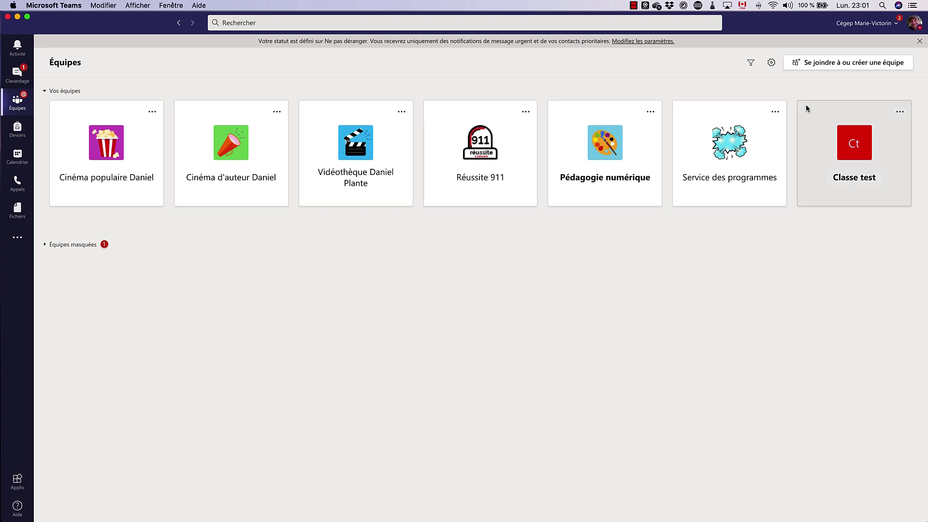
pyautogui.click(843, 70)
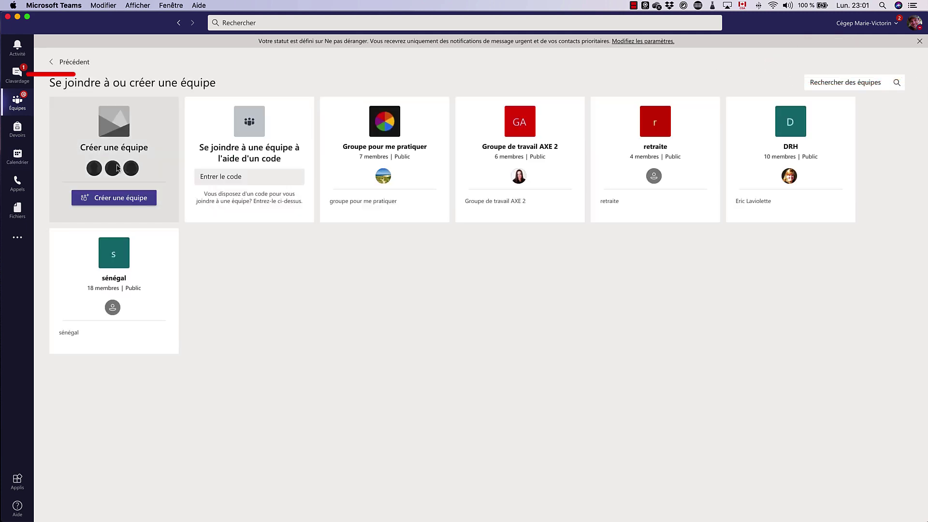
pyautogui.click(109, 198)
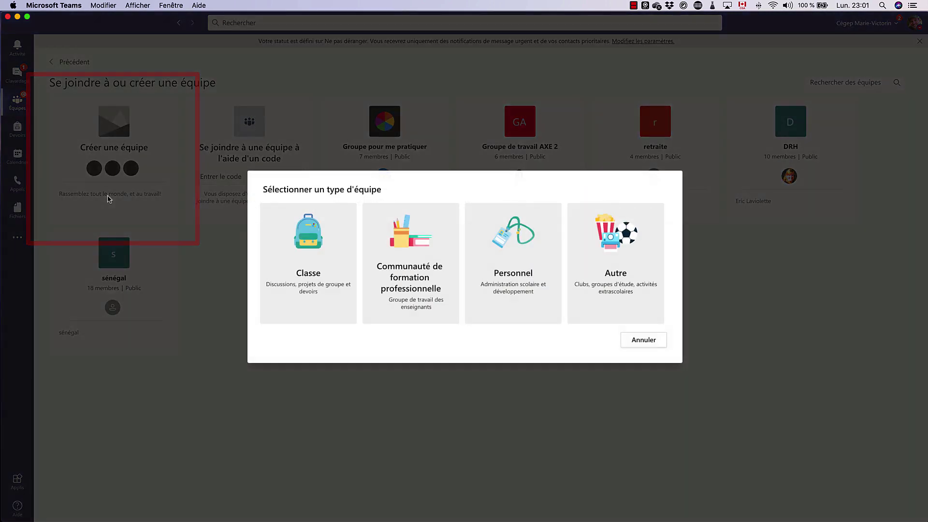
pyautogui.click(325, 269)
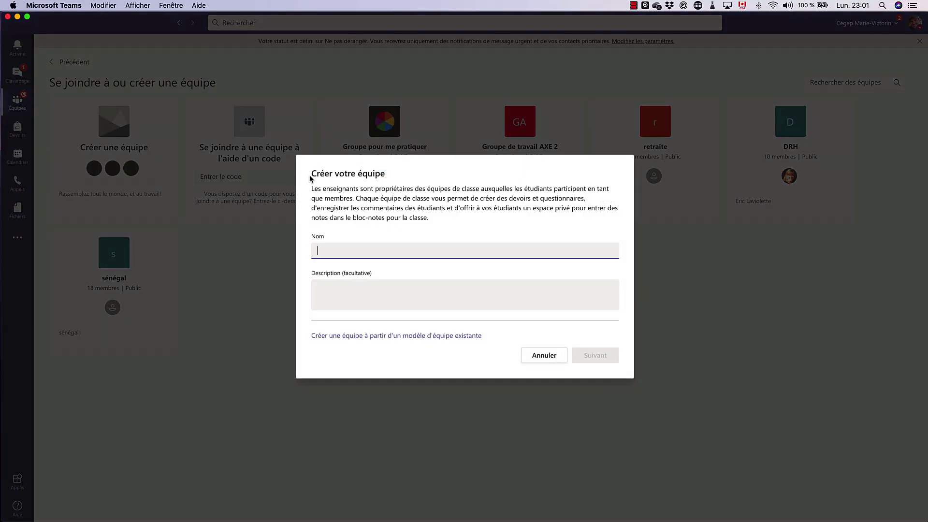
# Step: Name the class team "Classe Test" plus the teacher's first name, enter the description "blabla", and continue to adding contacts
pyautogui.write('Classe Test Daniel')
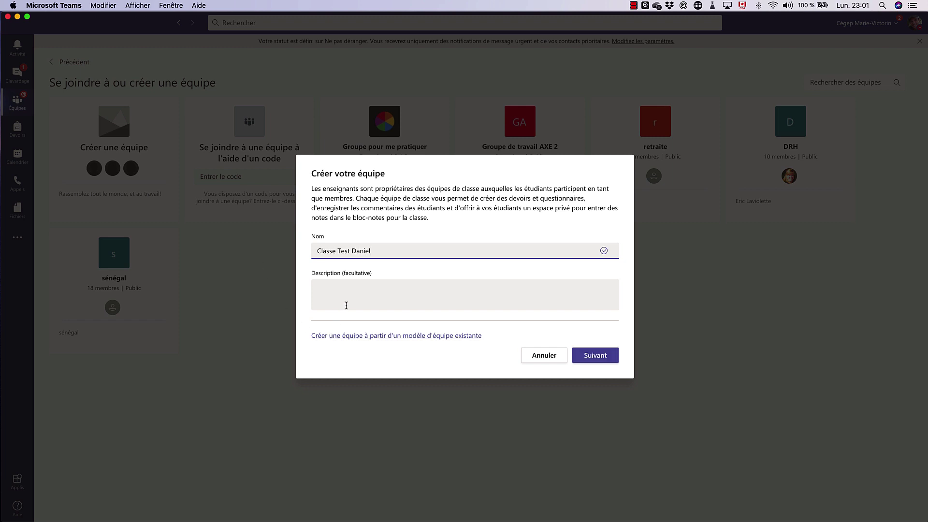
pyautogui.click(344, 286)
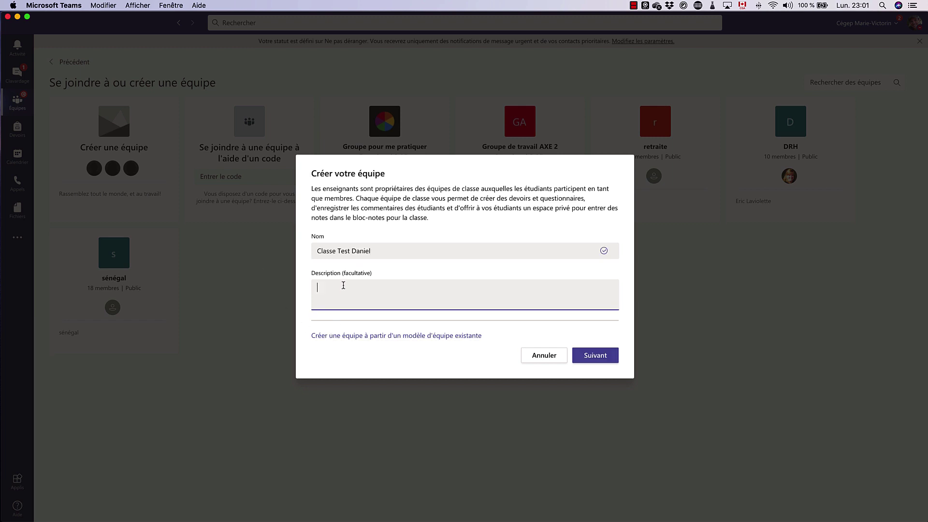
pyautogui.write('blabla')
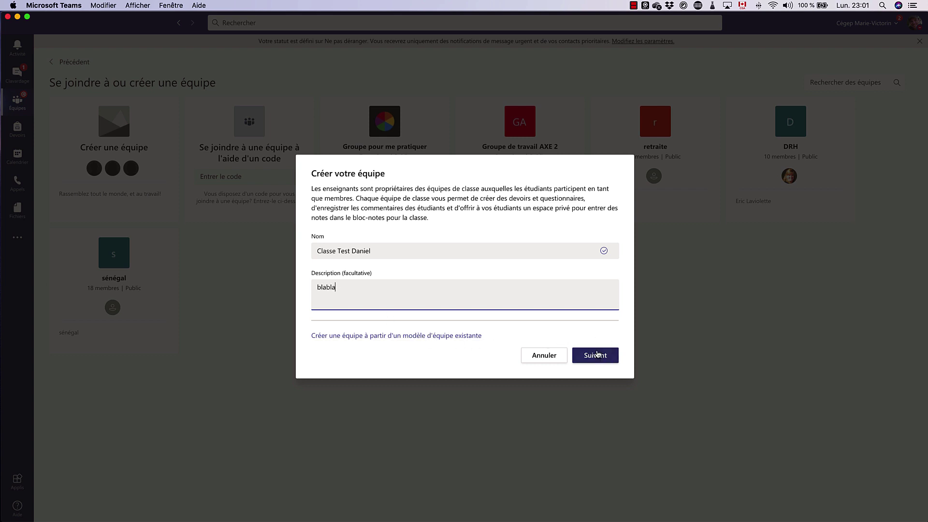
pyautogui.click(598, 355)
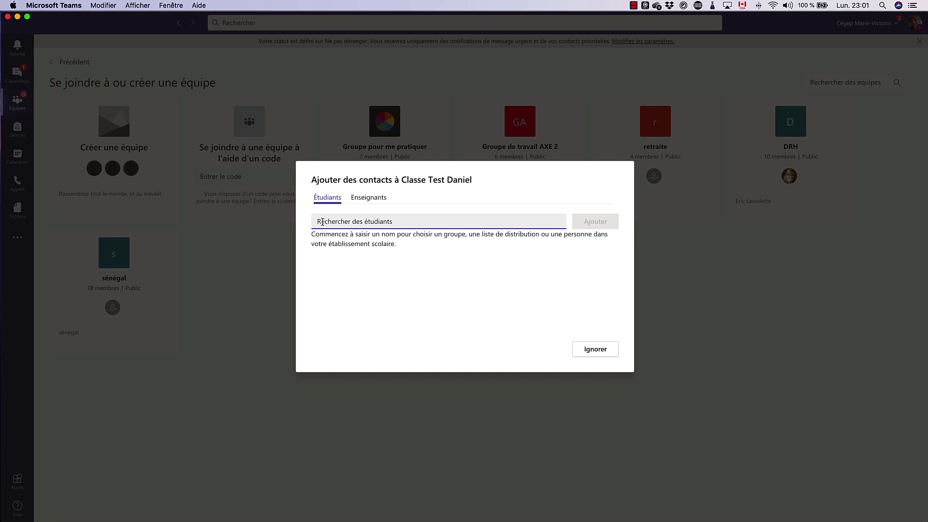
# Step: Search the student groups for 521 and 520, and clear the search text without adding anyone
pyautogui.write('521')
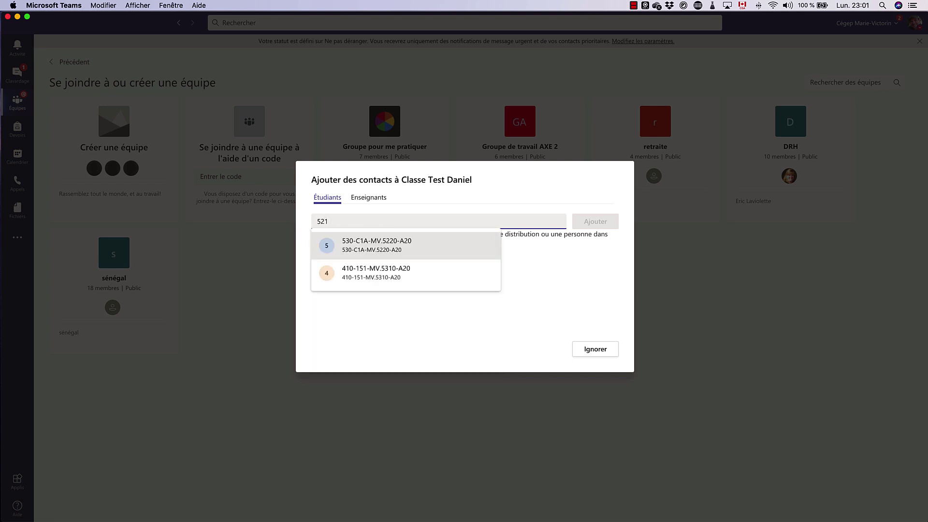
pyautogui.press('BackSpace')
pyautogui.write('0')
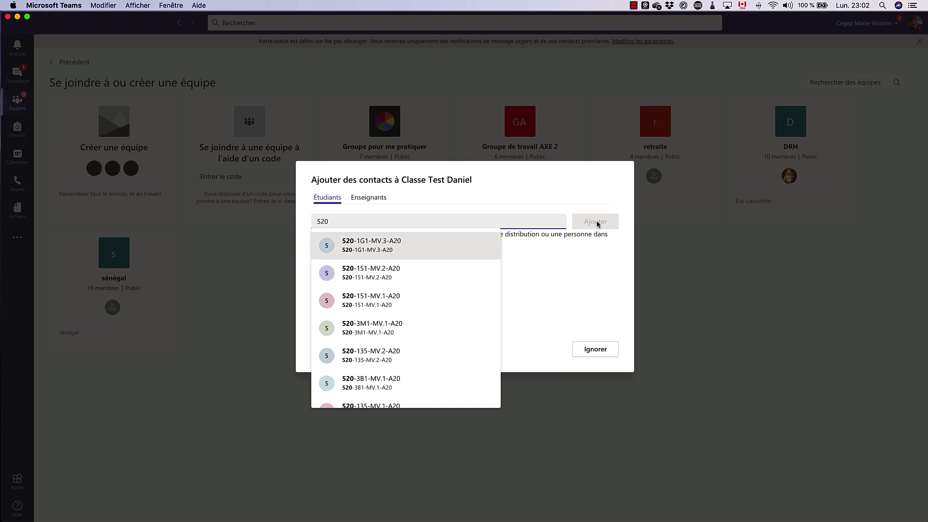
pyautogui.moveTo(366, 222); pyautogui.dragTo(278, 227)
pyautogui.press('BackSpace')
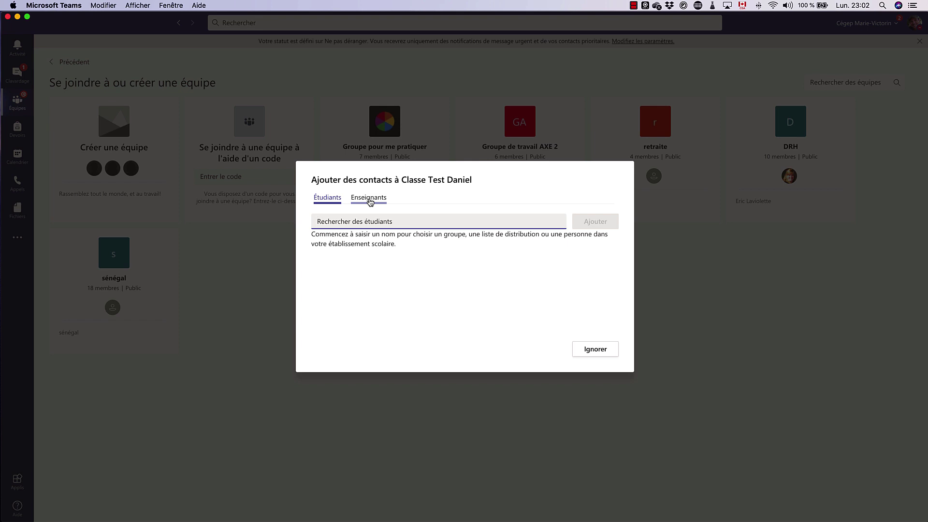
# Step: Try selecting a colleague by first name among the Enseignants and remove the selection before adding
pyautogui.click(370, 201)
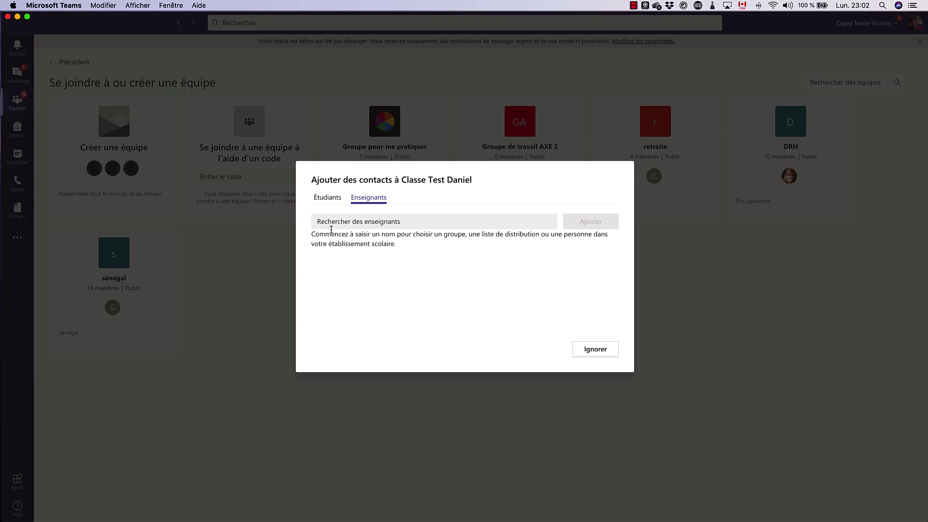
pyautogui.click(328, 222)
pyautogui.write('david')
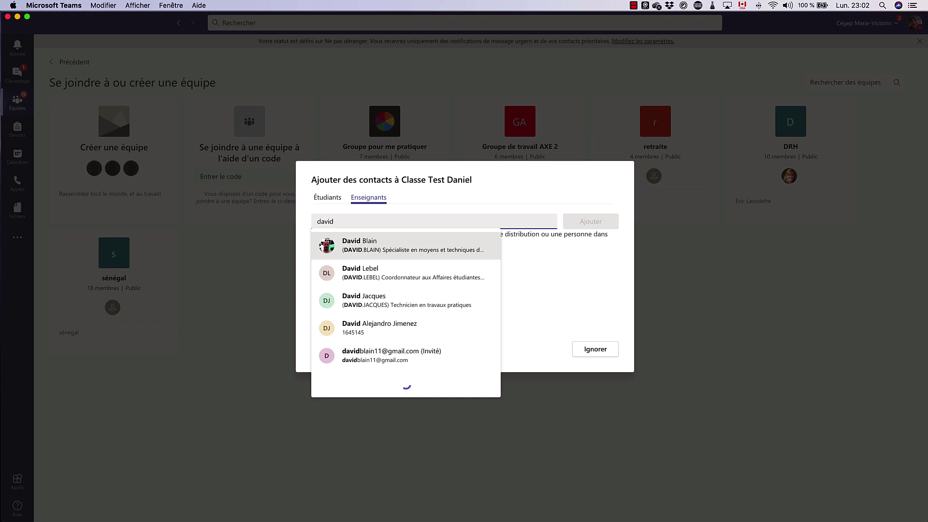
pyautogui.click(348, 245)
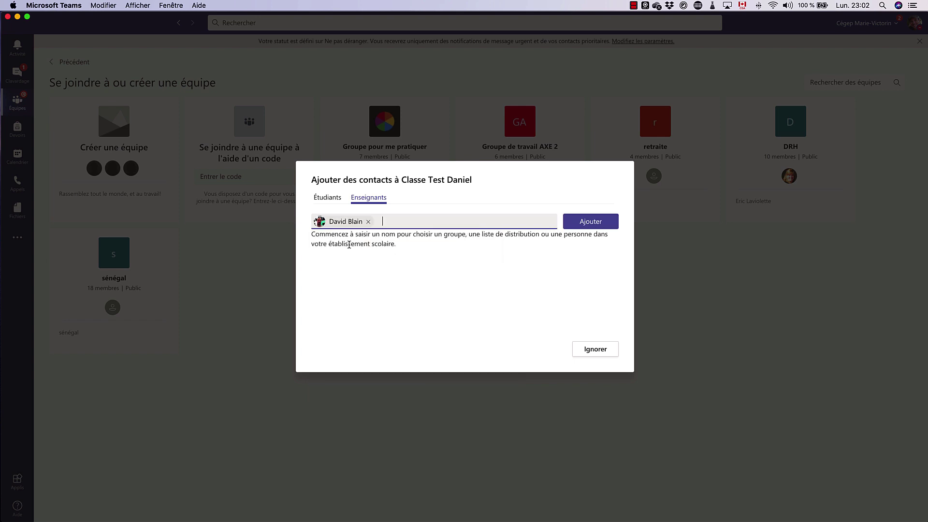
pyautogui.click(369, 221)
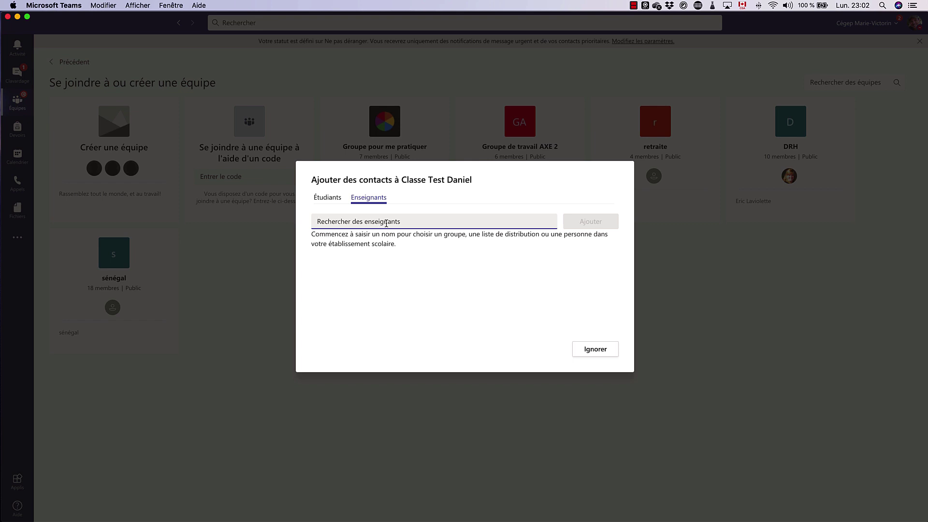
# Step: Skip adding students and teachers to finish creating the class team
pyautogui.click(411, 276)
pyautogui.click(609, 355)
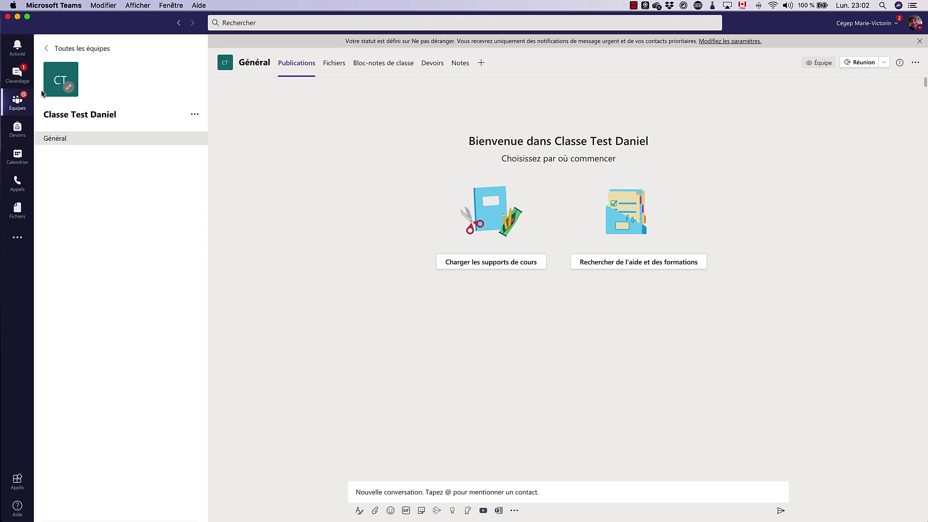
# Step: Open the new class team's management page and review its Membres, Canaux, Paramètres, Analytique and Applis sections
pyautogui.click(194, 116)
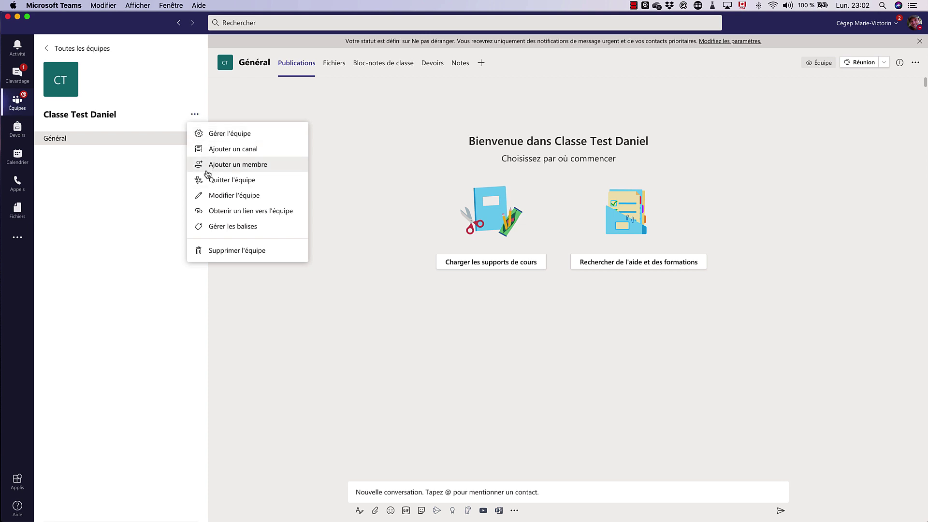
pyautogui.click(151, 170)
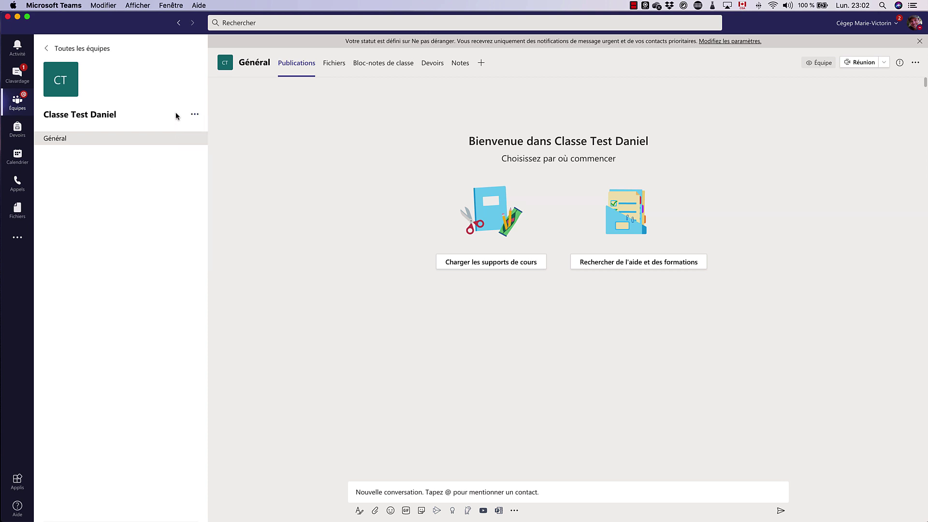
pyautogui.click(196, 116)
pyautogui.click(198, 135)
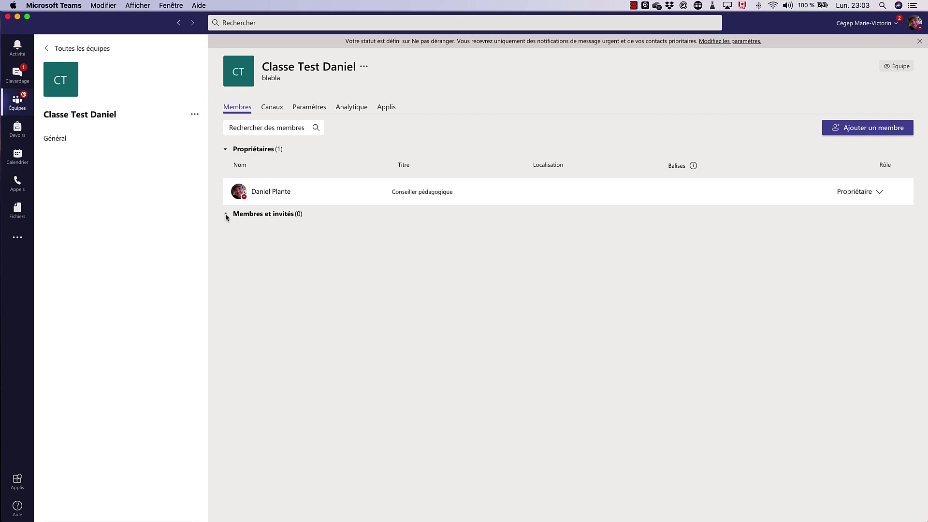
pyautogui.click(273, 109)
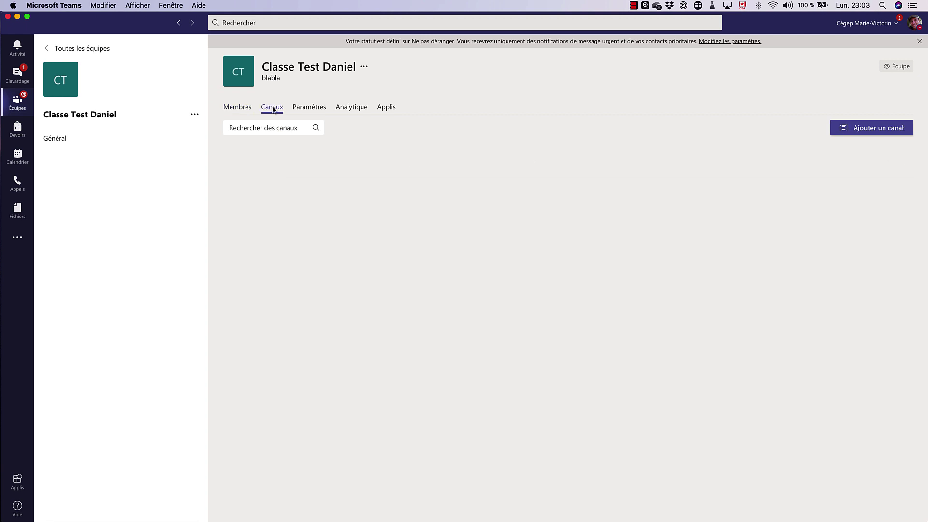
pyautogui.click(321, 108)
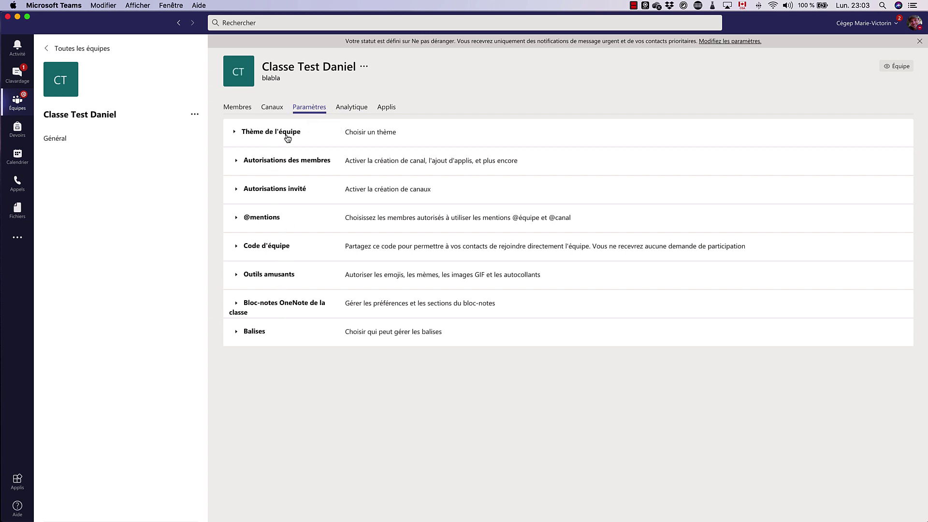
pyautogui.click(353, 108)
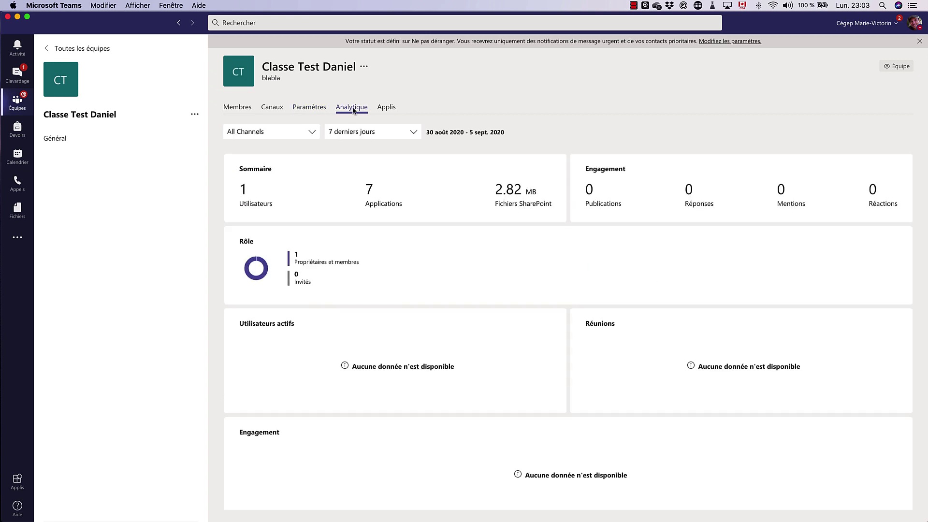
pyautogui.click(391, 109)
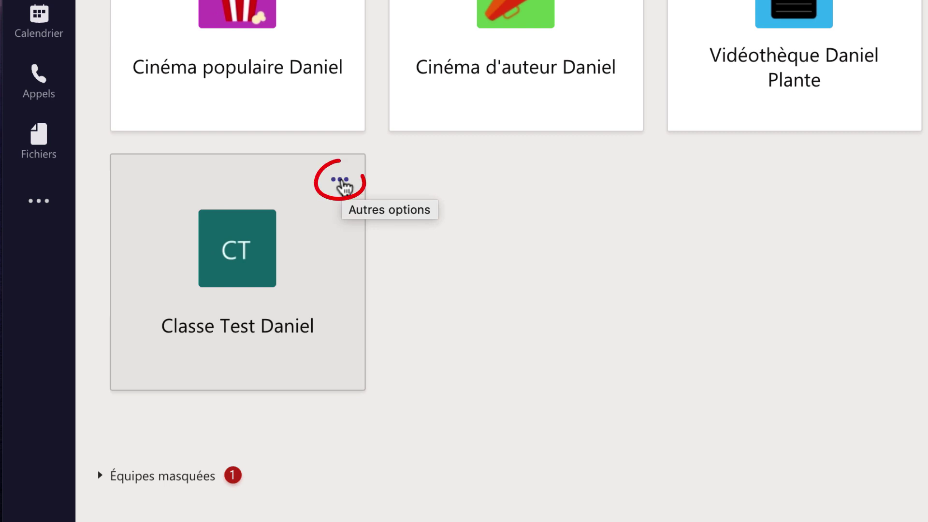
# Step: Open the Ajouter un membre dialog from the new class team's card in the teams grid, and close it
pyautogui.click(341, 182)
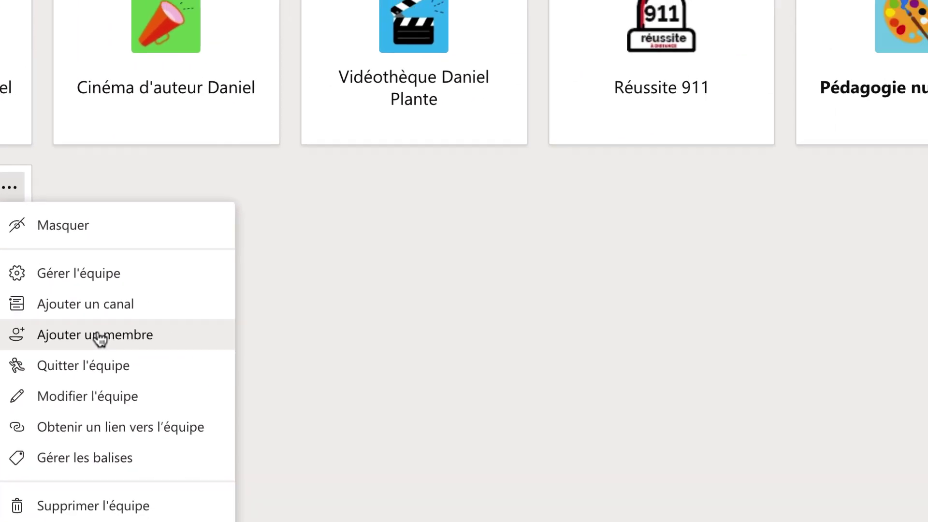
pyautogui.click(441, 346)
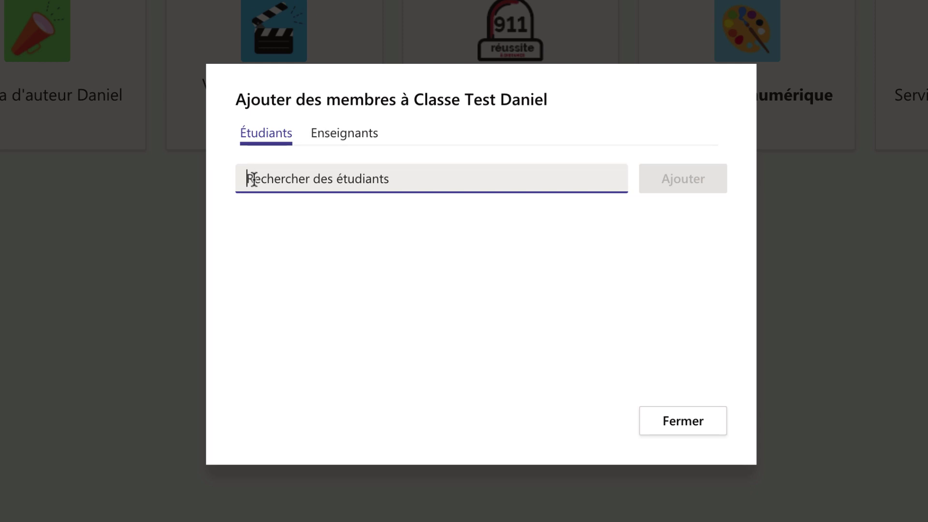
pyautogui.click(696, 433)
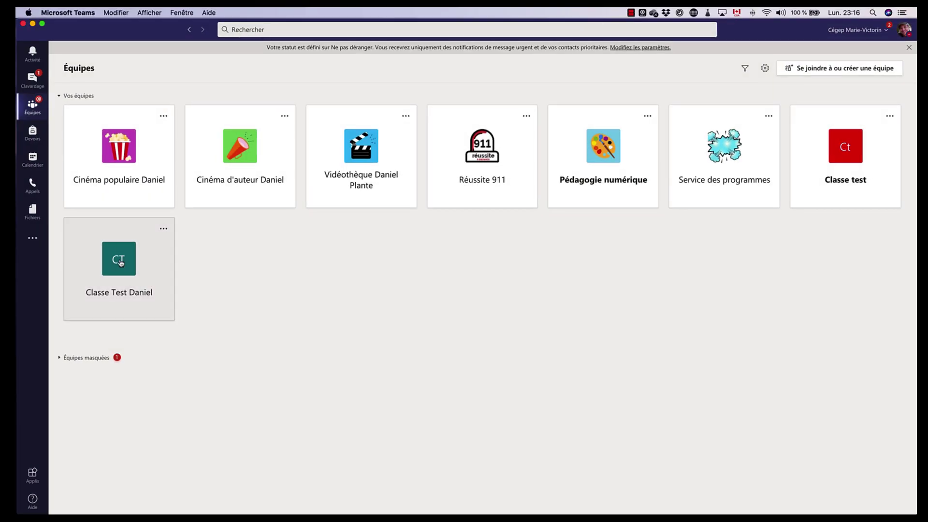
# Step: Enter the new class team, view the Ajouter un membre dialog from the team's own options, and close it
pyautogui.click(125, 261)
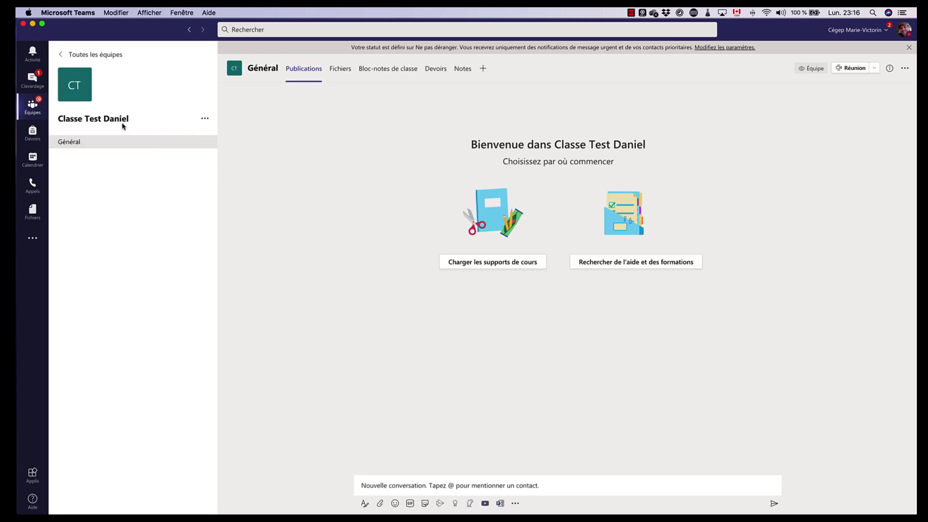
pyautogui.click(206, 119)
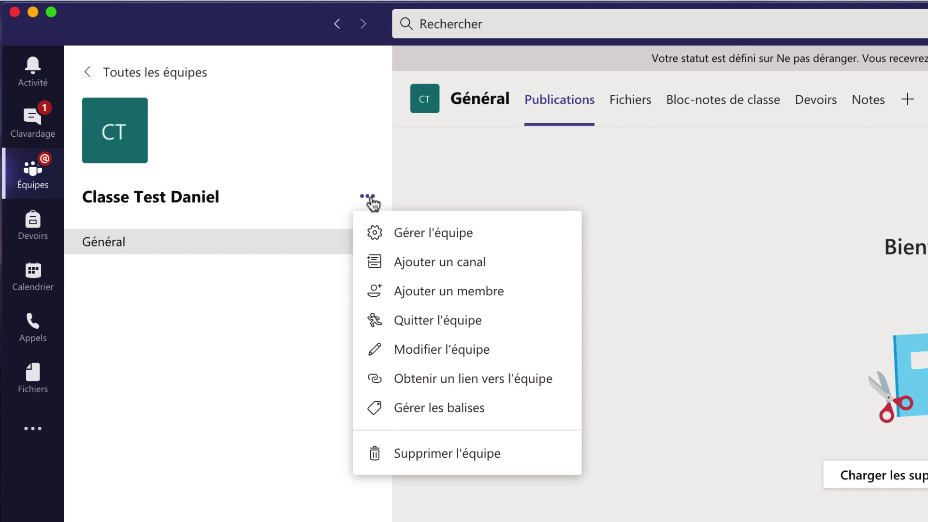
pyautogui.click(382, 290)
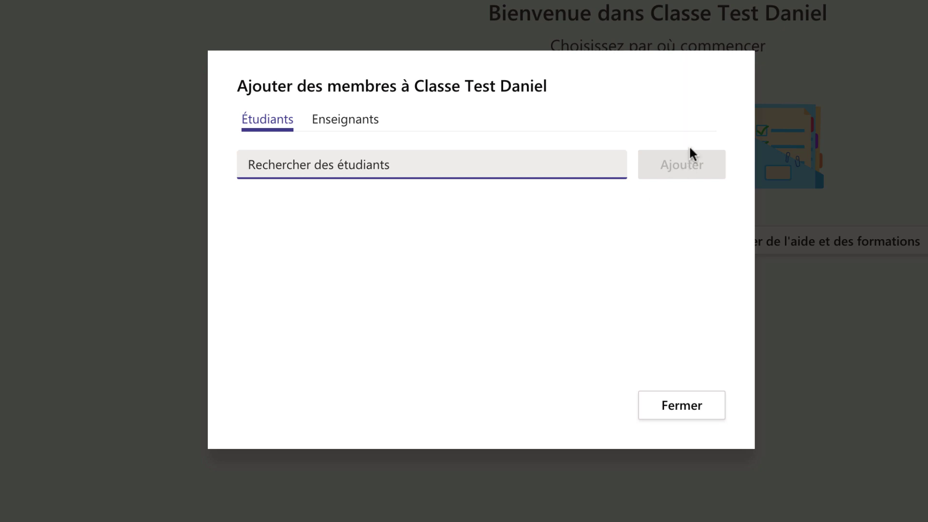
pyautogui.click(676, 402)
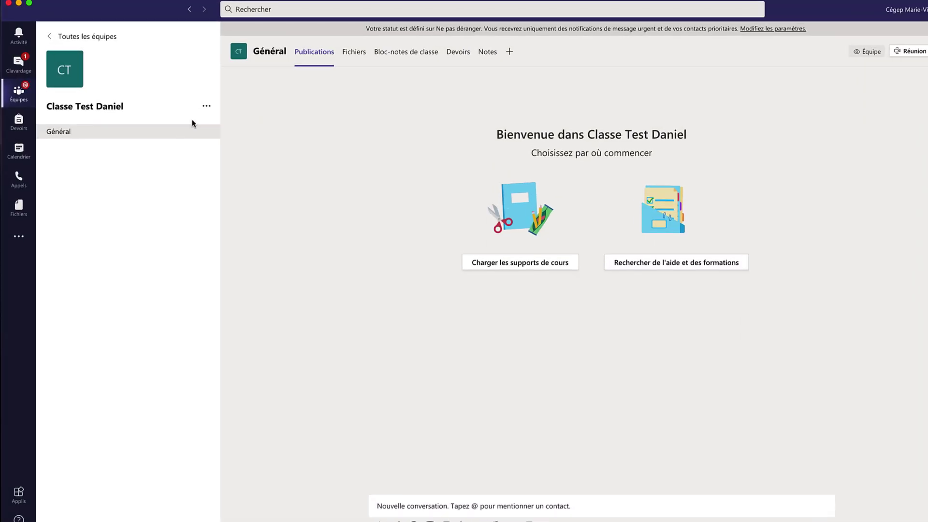
# Step: Open Gérer l'équipe for the class team, view the member-adding dialog from the Membres page, and close it
pyautogui.click(206, 107)
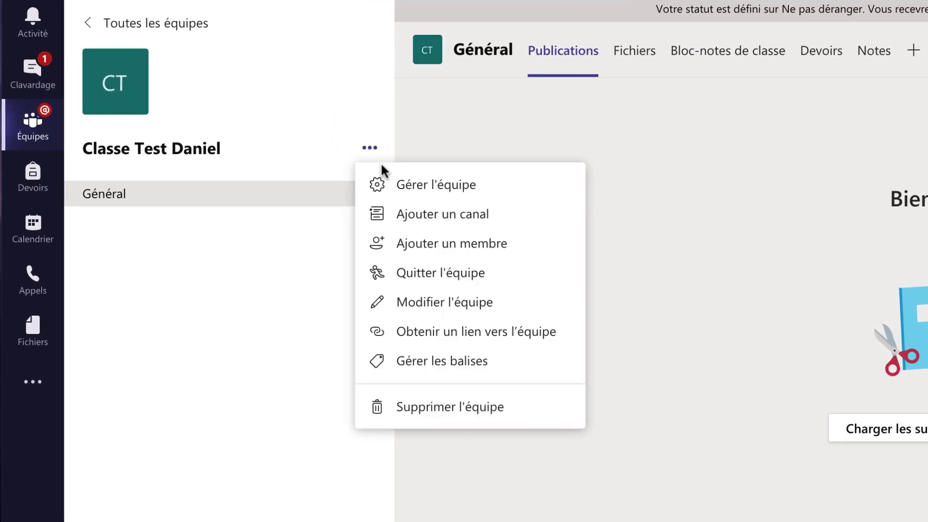
pyautogui.click(380, 183)
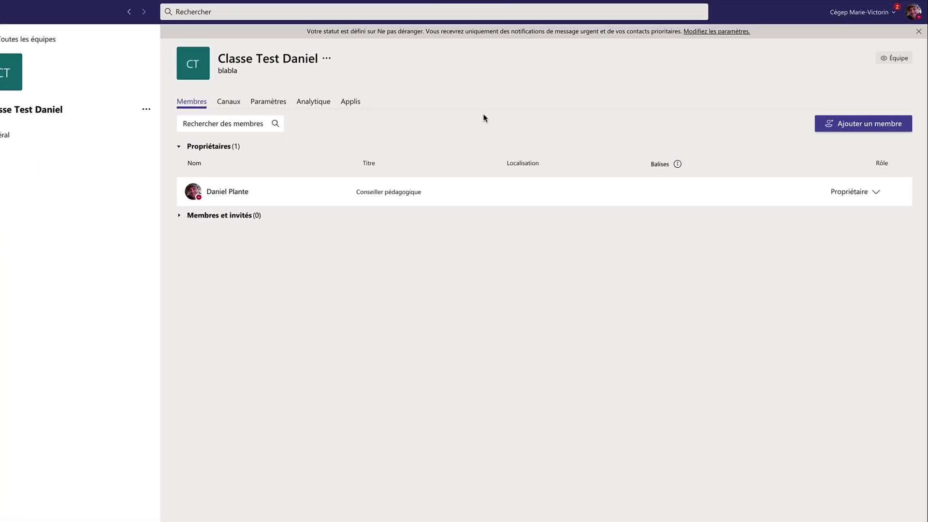
pyautogui.click(859, 126)
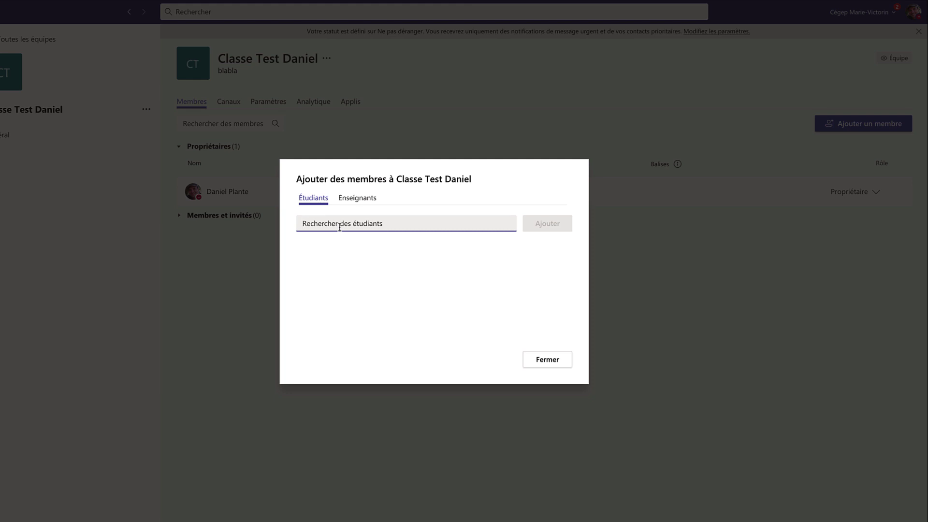
pyautogui.click(552, 360)
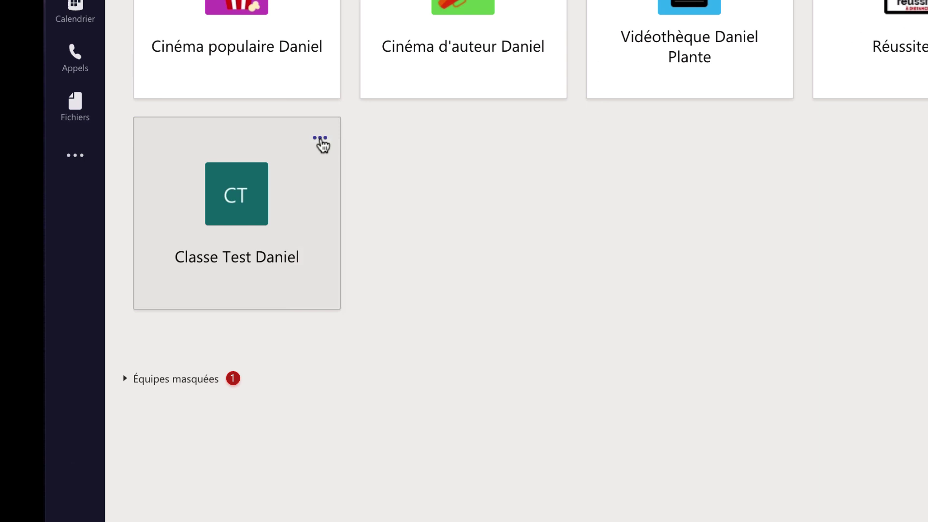
# Step: Copy the link to the new class team and paste it into the e-mail draft titled "Le lien vers ta classe Teams"
pyautogui.click(152, 230)
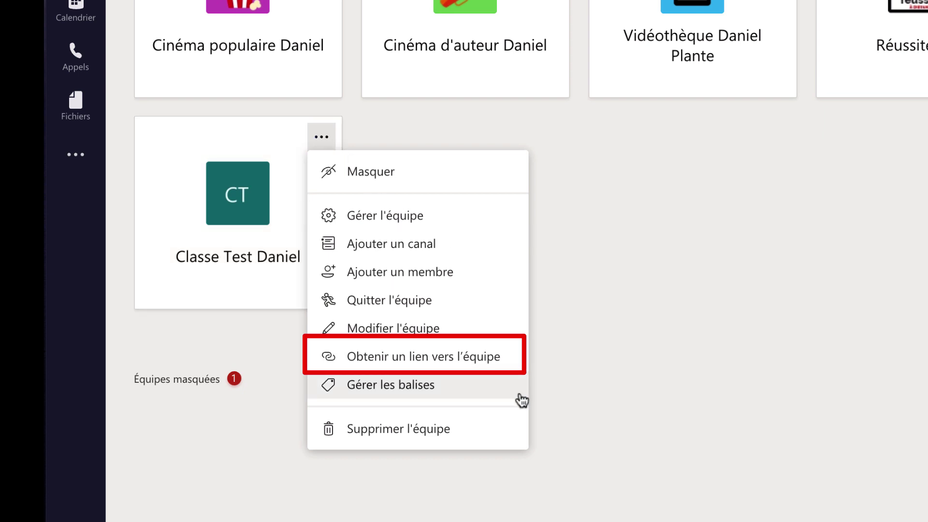
pyautogui.click(375, 362)
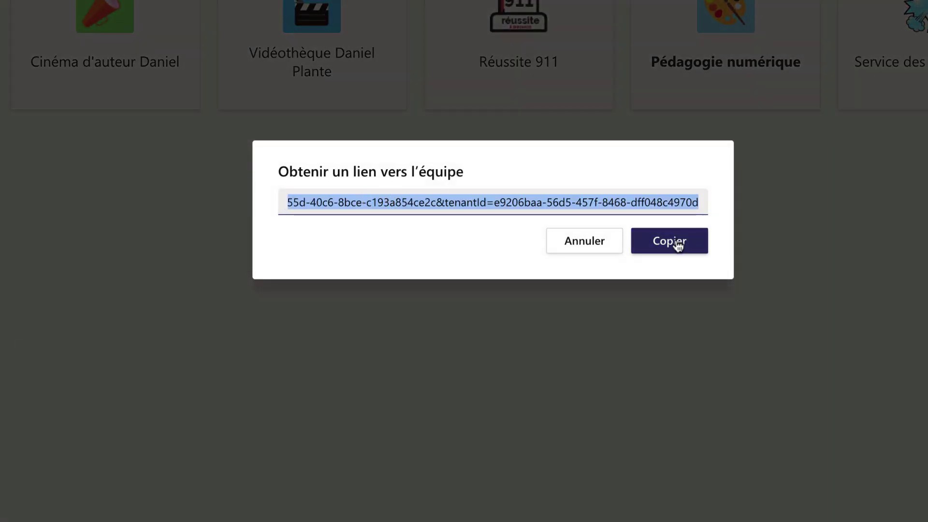
pyautogui.click(677, 243)
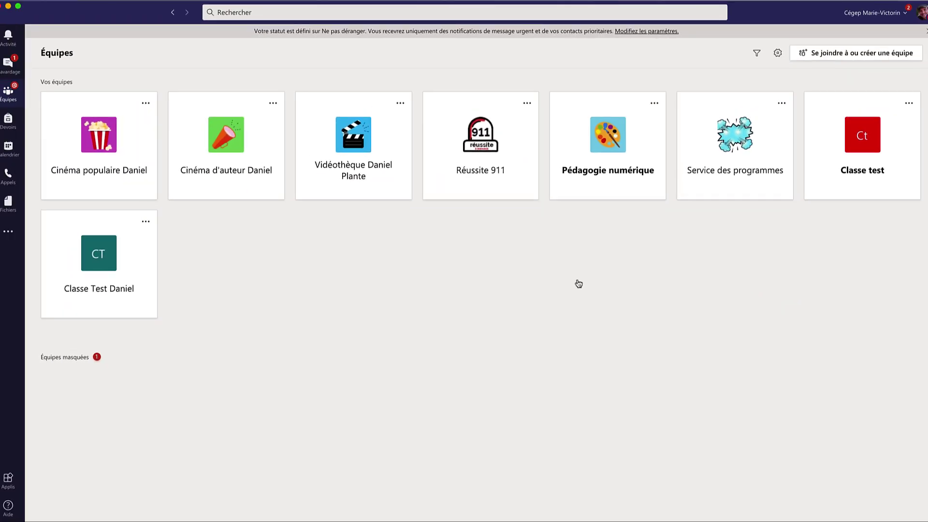
pyautogui.press('super+Tab')
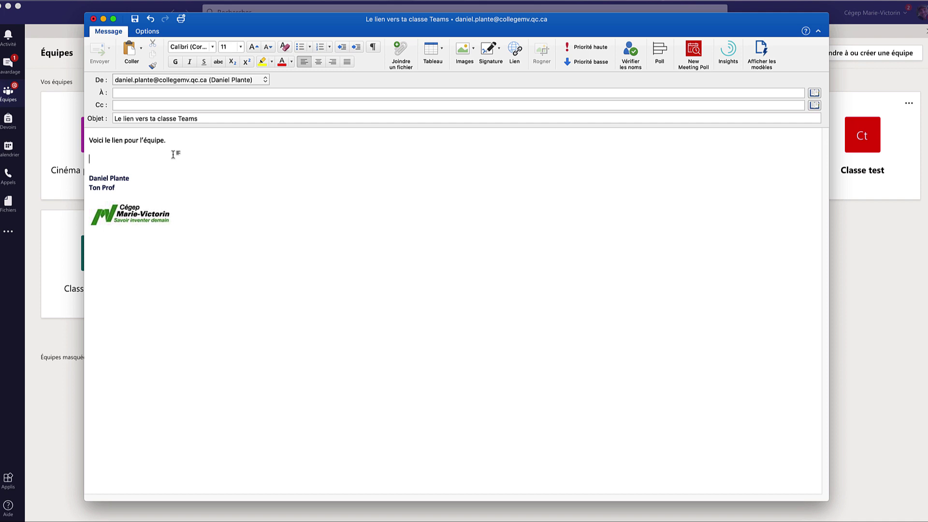
pyautogui.write('https://teams.microsoft.com/l/team/19%3ad53c1c1ba95c4784b3c501e912c67c46%40thread.tacv2/conversations?groupId=0dcdf621-655d-40c6-8bce-c193a854ce2c&tenantId=e9206baa-56d5-457f-8468-dff048c4970d')
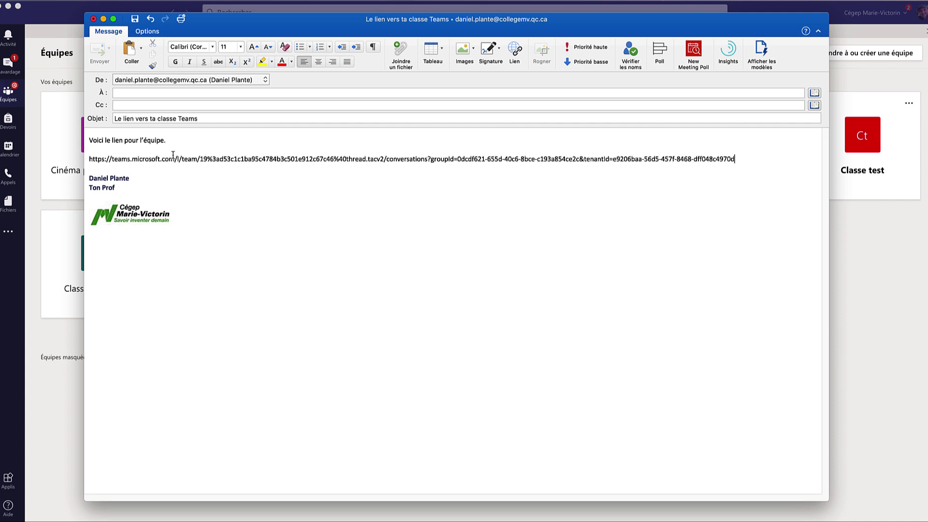
pyautogui.press('Return')
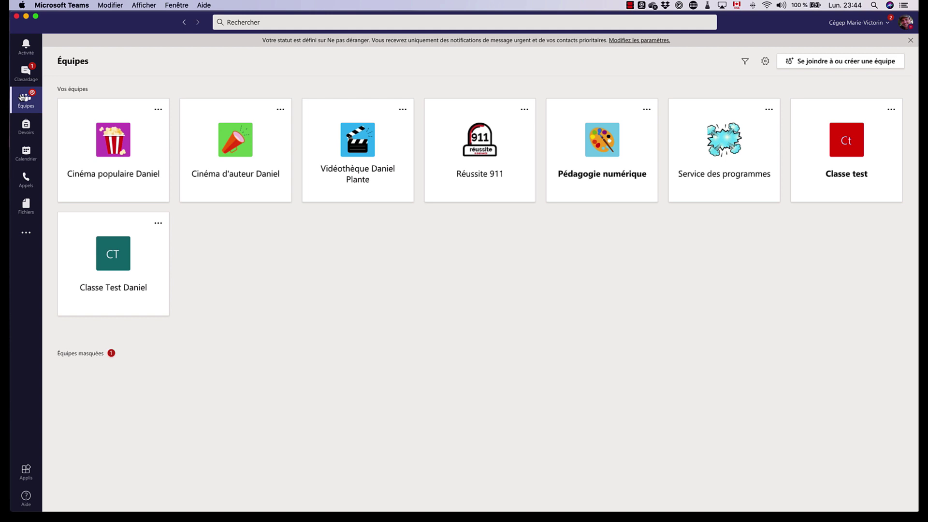
# Step: Enter the Pédagogie numérique team and view the Fichiers, Bloc-notes PLC and Publications content of its Général channel
pyautogui.click(593, 147)
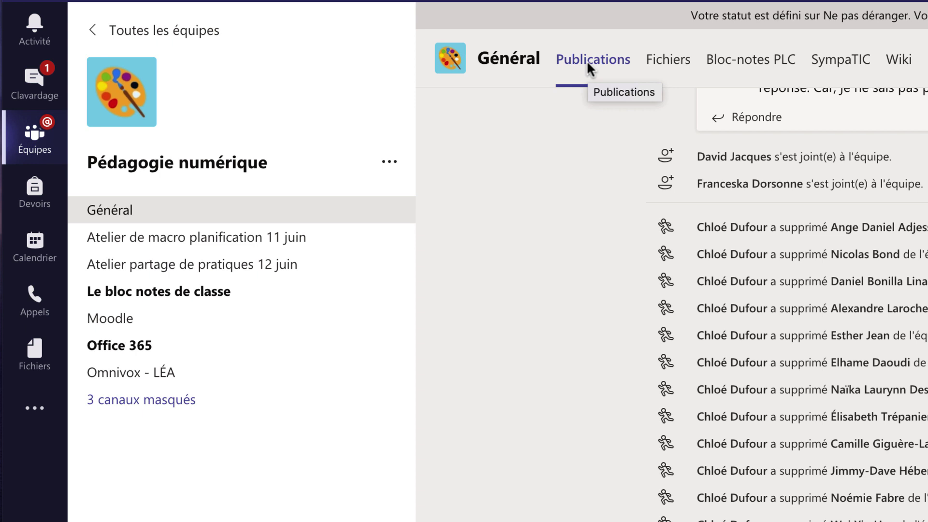
pyautogui.click(668, 57)
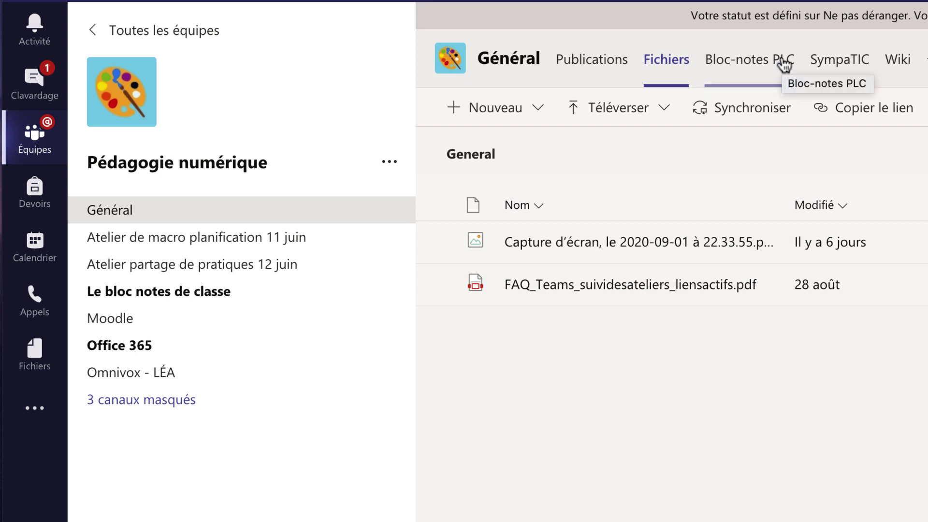
pyautogui.click(783, 61)
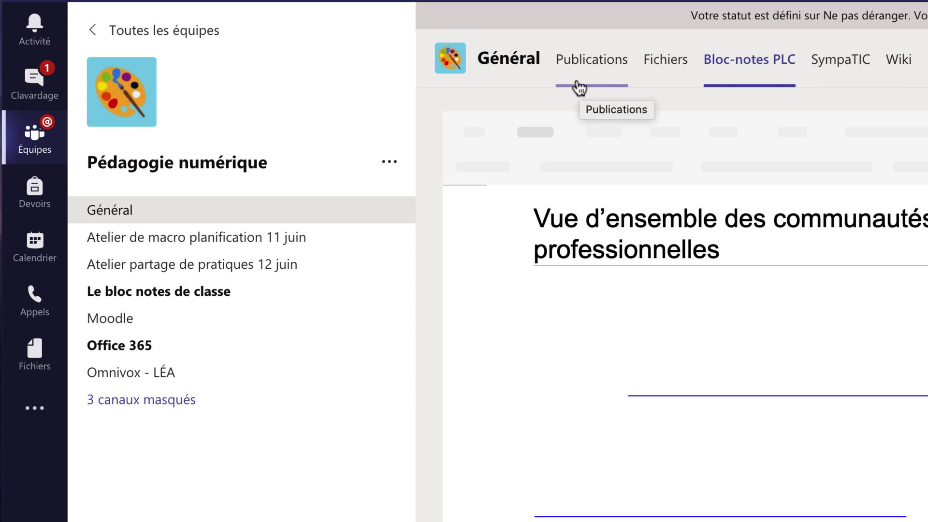
pyautogui.click(584, 66)
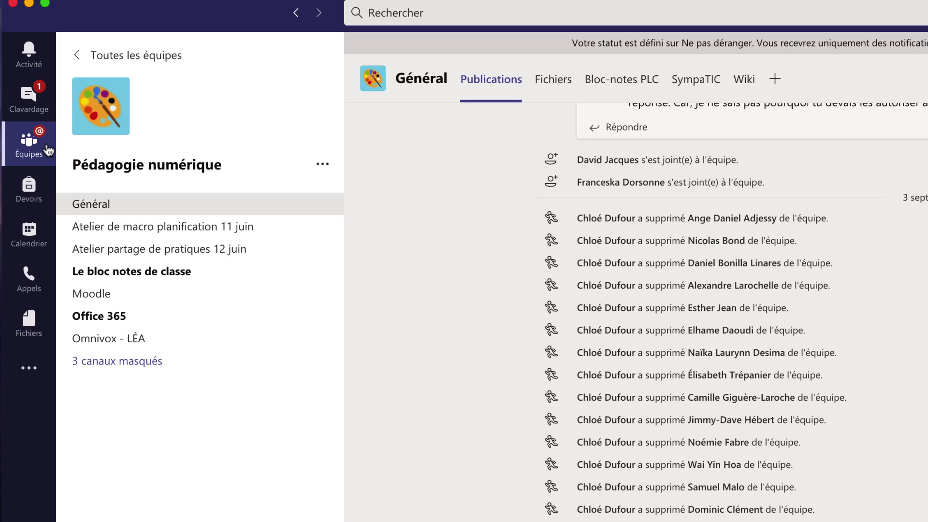
# Step: In the new class team, add a channel named Cours 01 with the description Blabla and Standard privacy
pyautogui.click(47, 151)
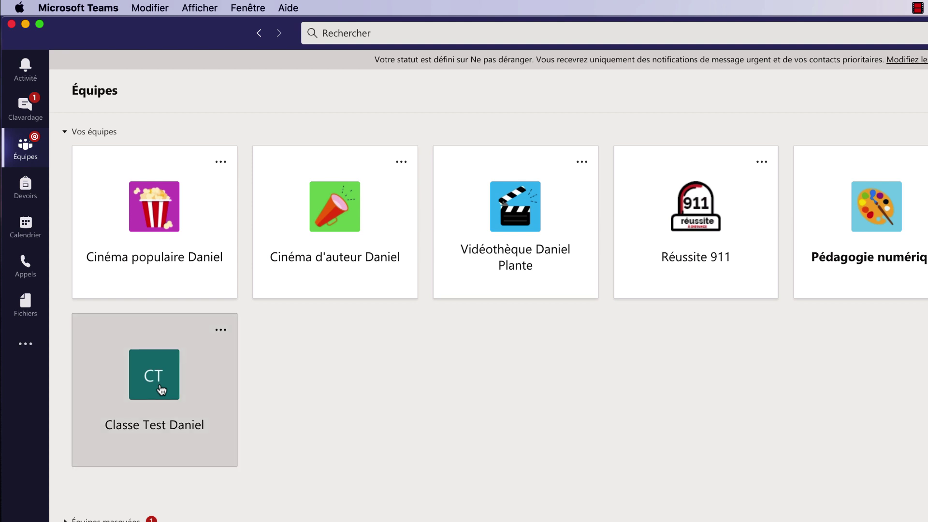
pyautogui.click(160, 386)
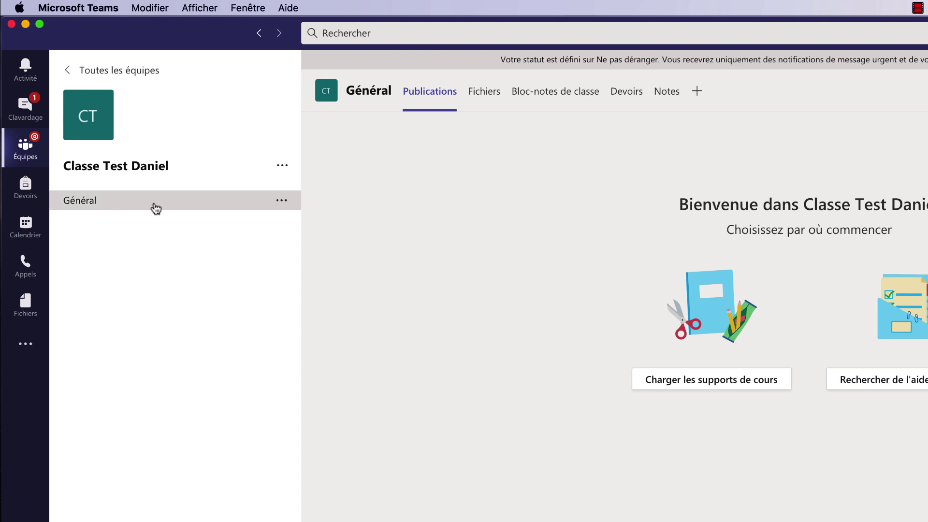
pyautogui.click(282, 166)
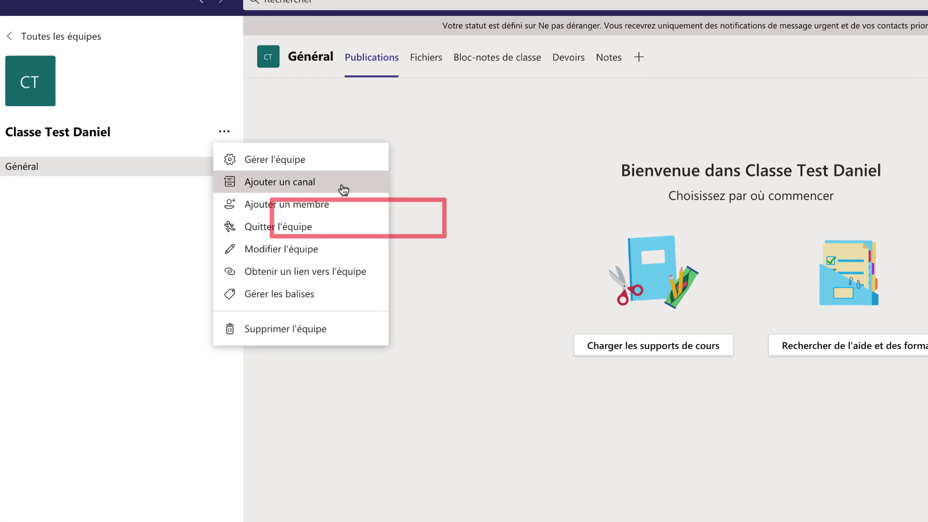
pyautogui.click(400, 223)
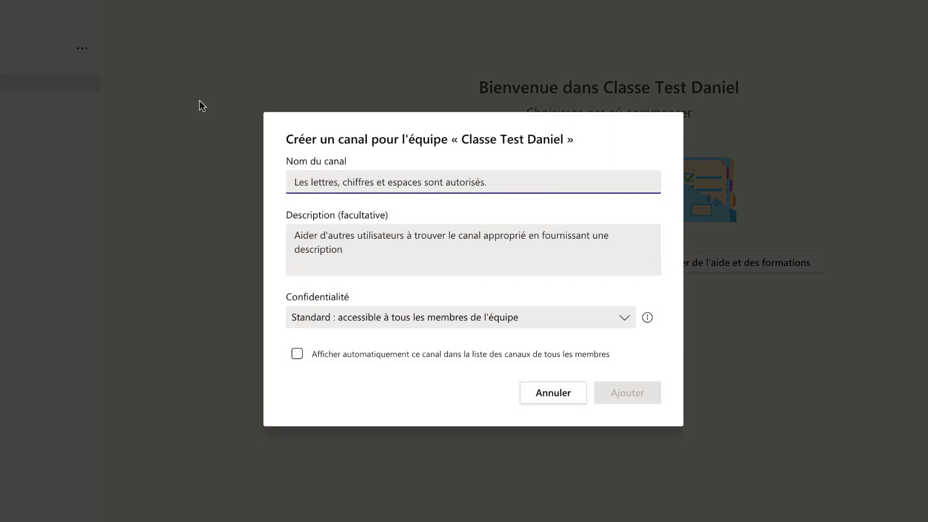
pyautogui.write('Cours 01')
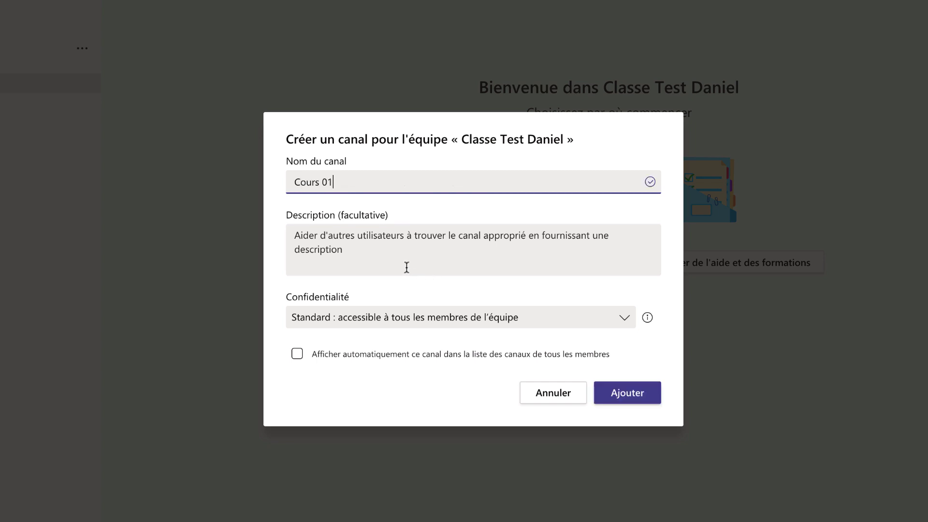
pyautogui.click(388, 262)
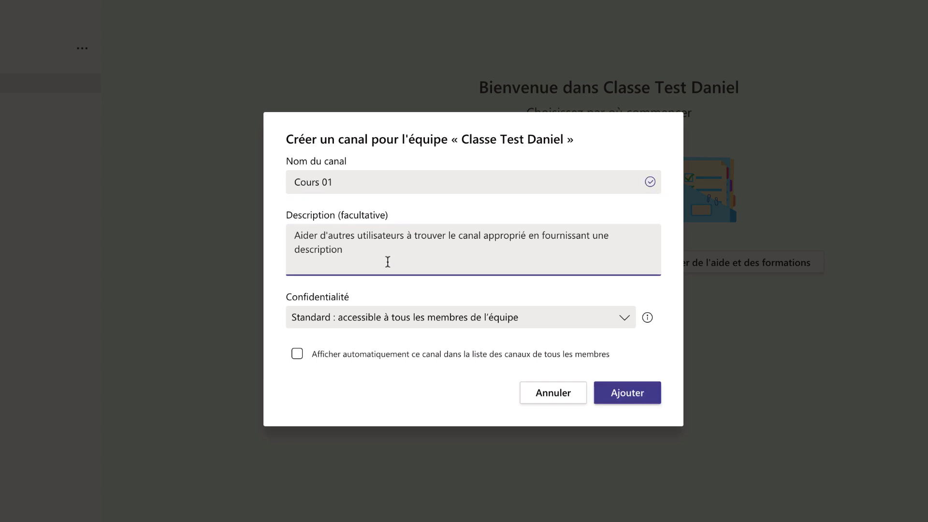
pyautogui.write('Bla')
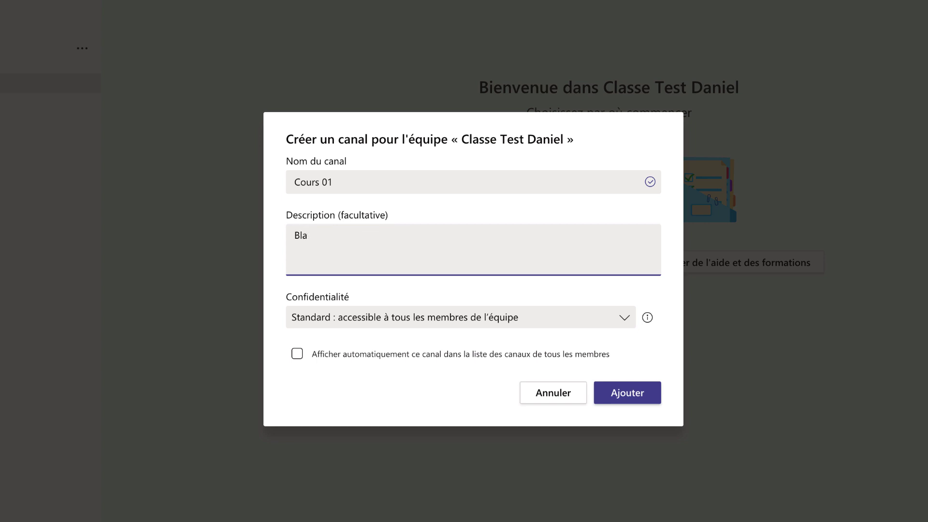
pyautogui.write('bla')
pyautogui.click(624, 320)
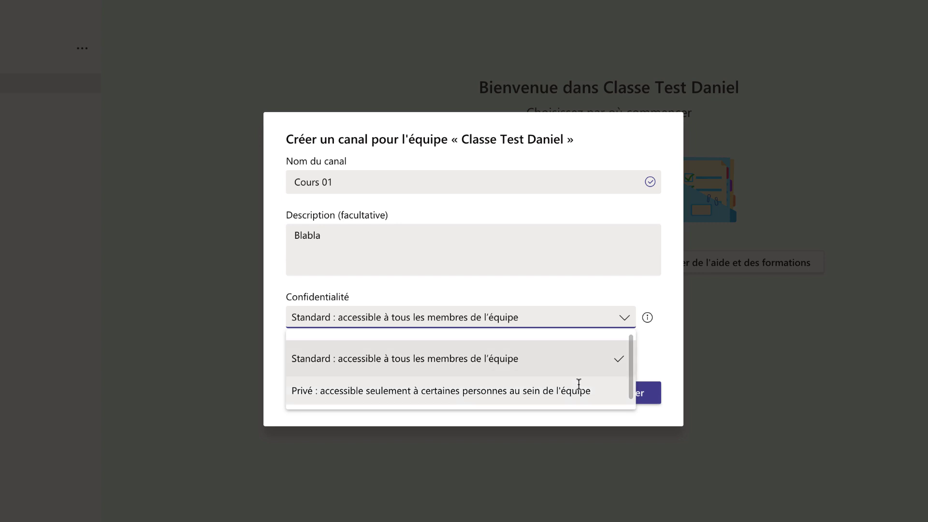
pyautogui.click(668, 295)
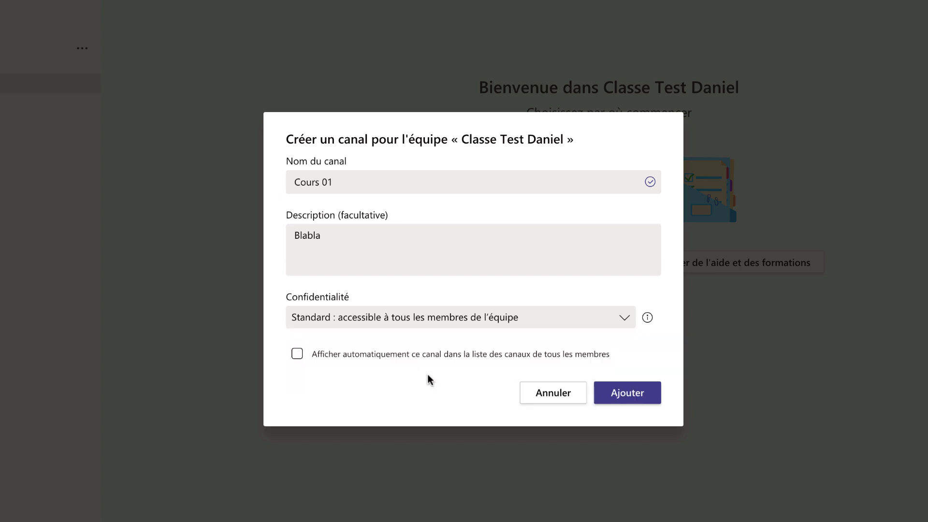
pyautogui.click(643, 398)
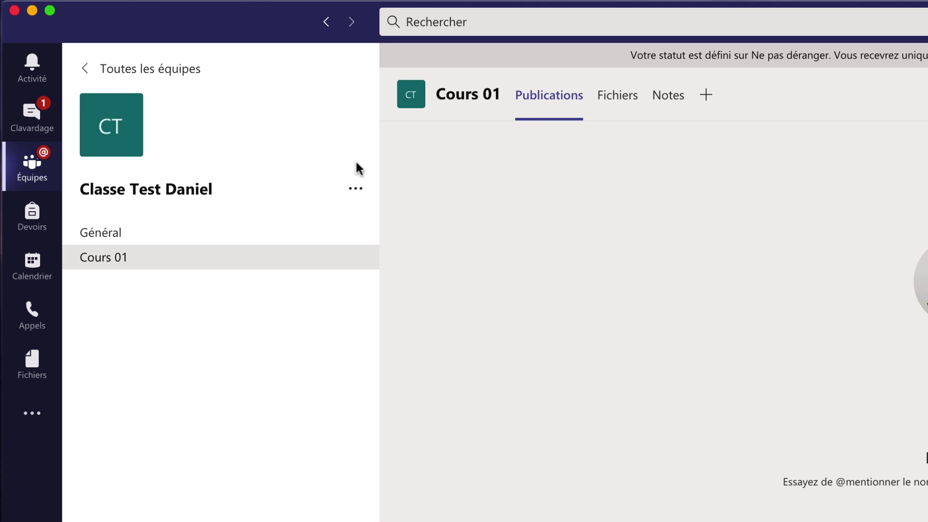
# Step: Add a channel named Groupe A to the class team with the description Blavla and Privé privacy
pyautogui.click(357, 190)
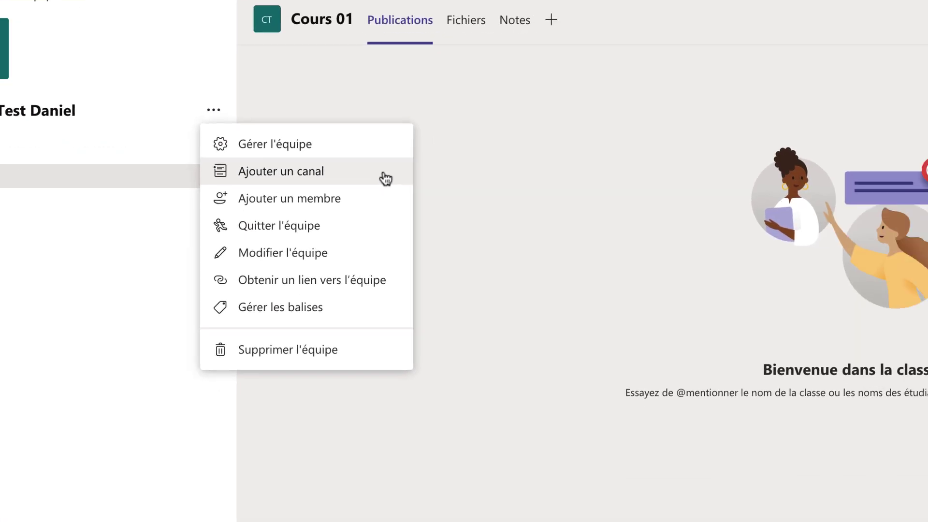
pyautogui.click(534, 254)
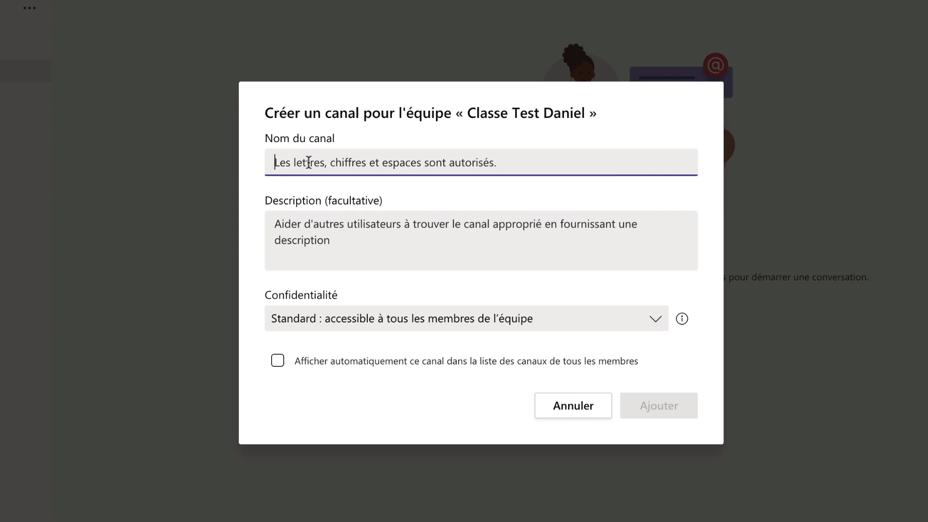
pyautogui.write('Grou')
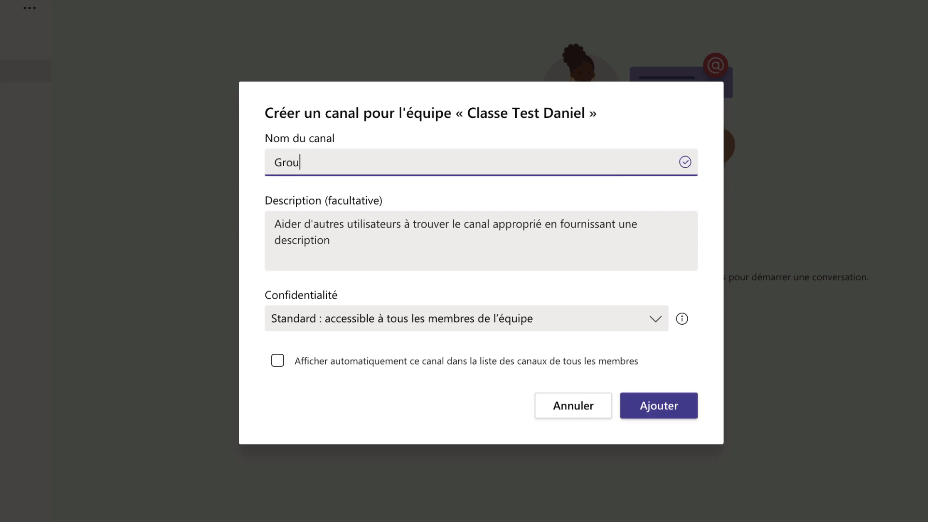
pyautogui.write('pe A')
pyautogui.click(357, 250)
pyautogui.write('Blavla')
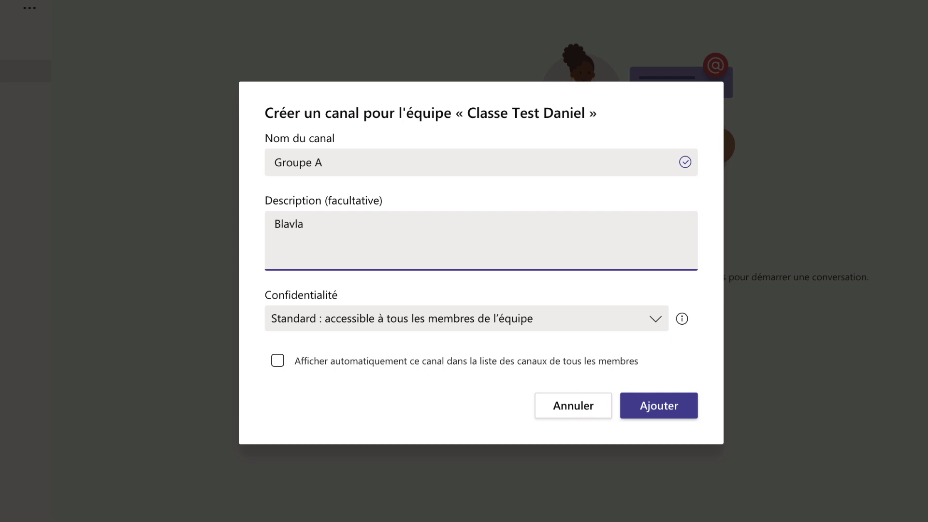
pyautogui.click(377, 321)
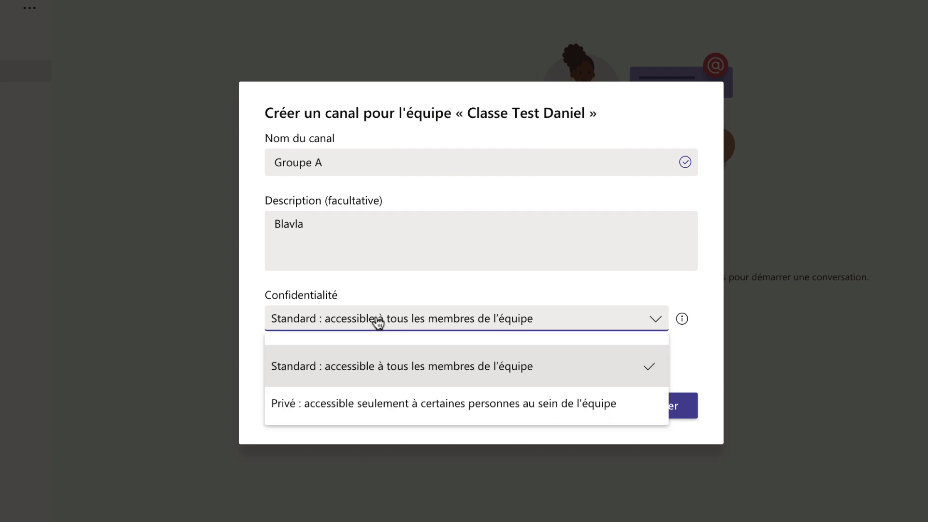
pyautogui.click(331, 406)
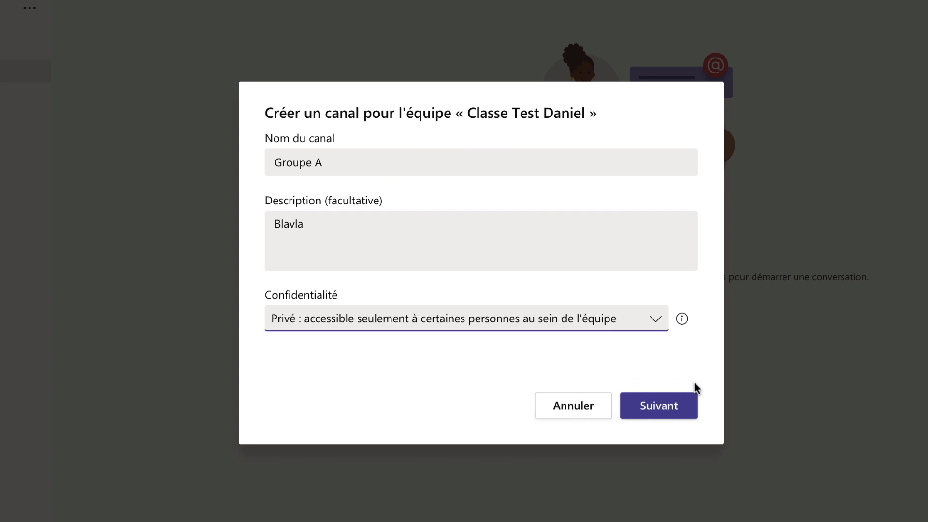
pyautogui.click(682, 410)
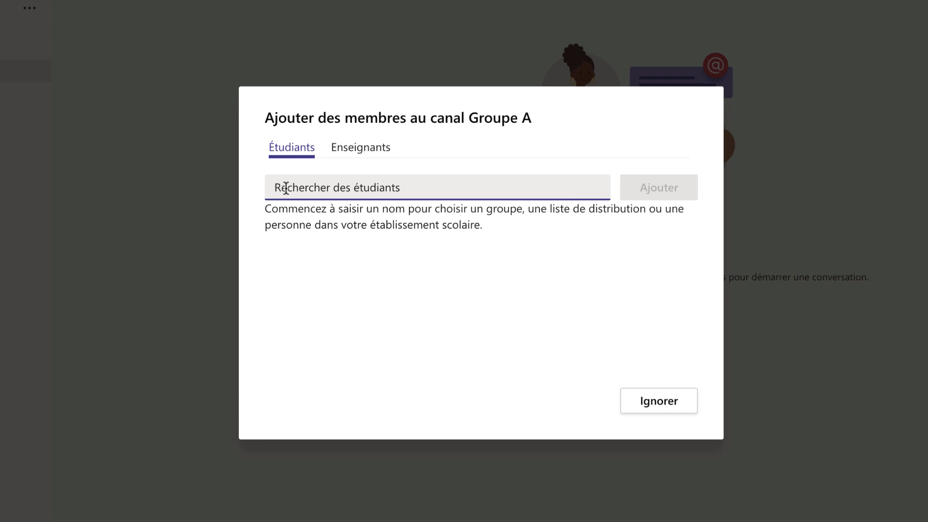
# Step: Try to add two people as students to the Groupe A channel and finish the member dialog
pyautogui.write('David')
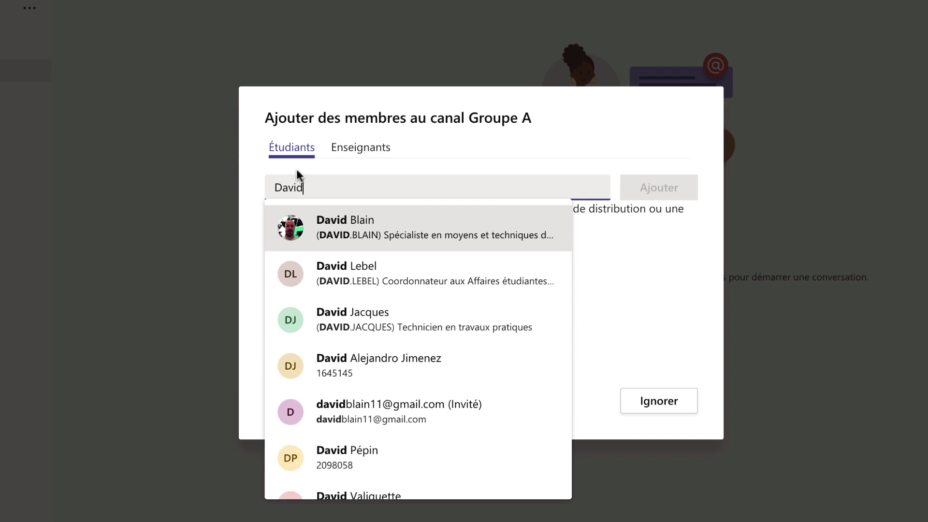
pyautogui.click(346, 241)
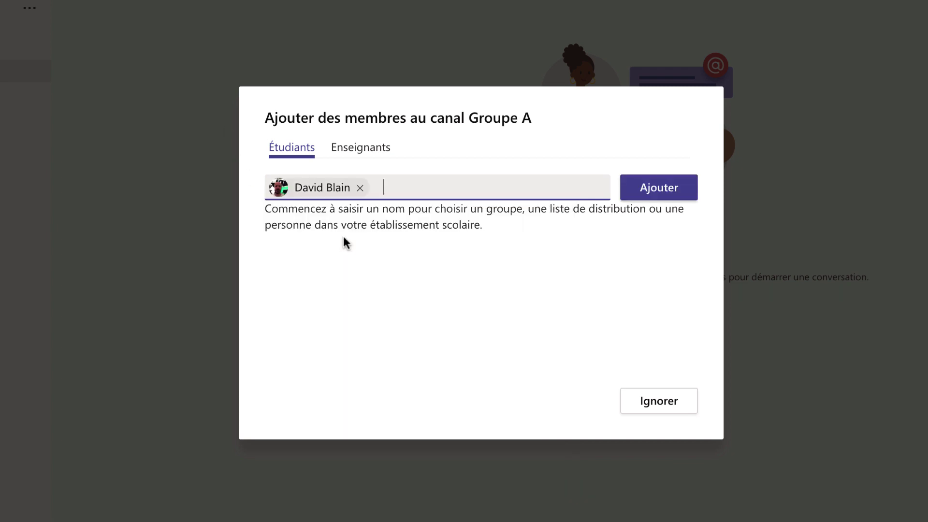
pyautogui.click(426, 177)
pyautogui.write('Chlo')
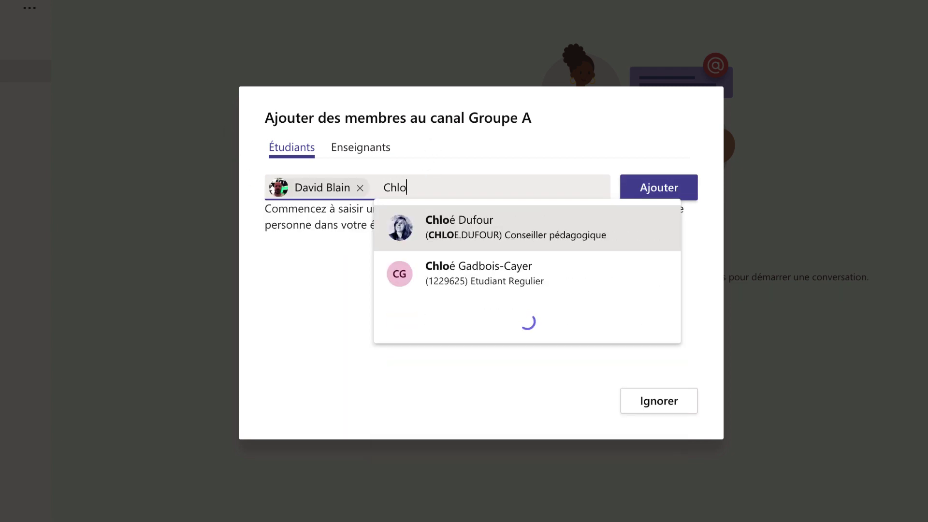
pyautogui.click(408, 220)
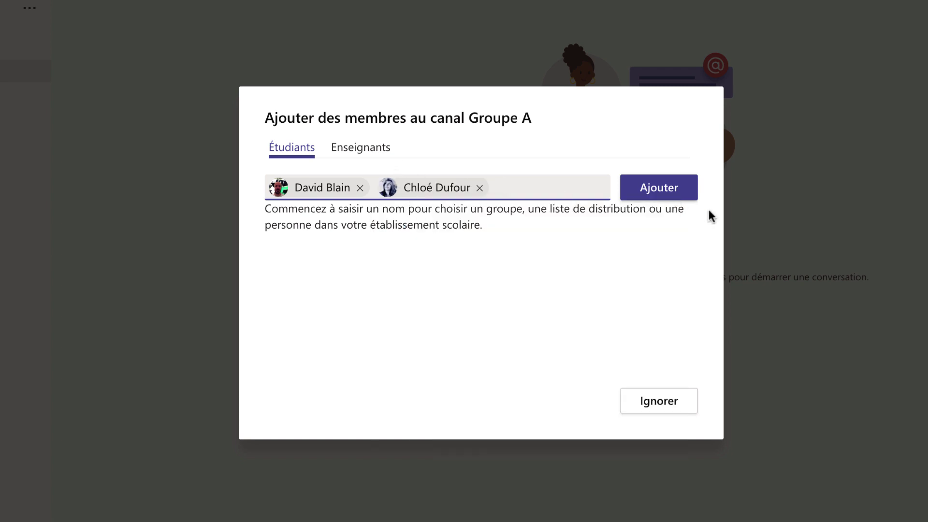
pyautogui.click(658, 189)
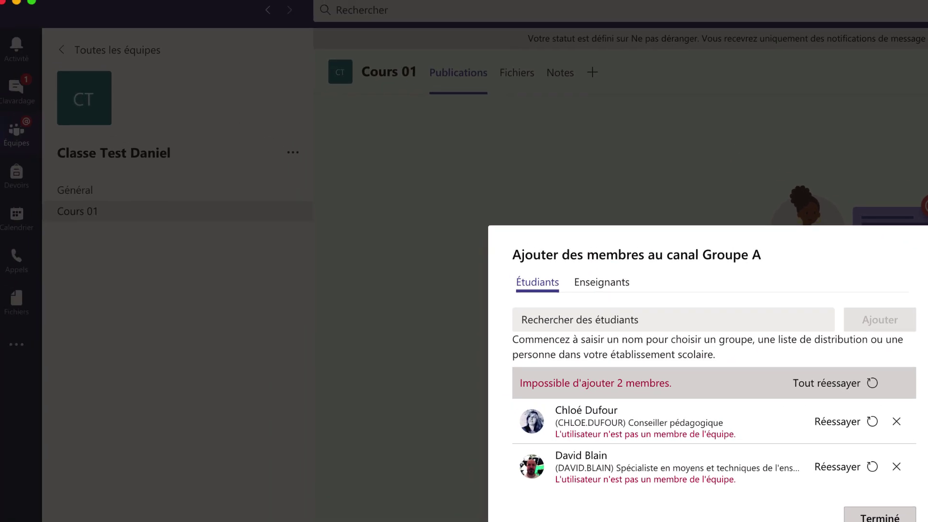
pyautogui.click(663, 406)
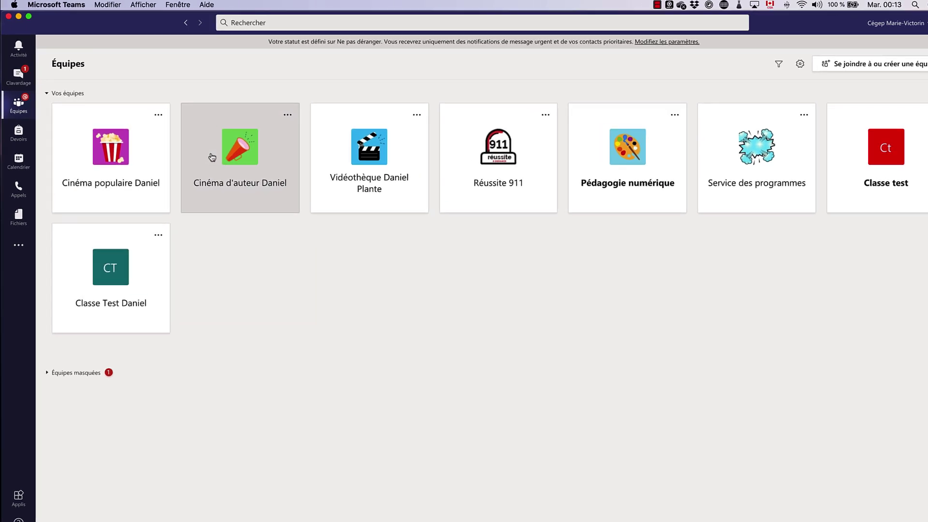
# Step: Hide the Post-moderne channel in the Cinéma d'auteur team and open it from the hidden channels list
pyautogui.click(207, 154)
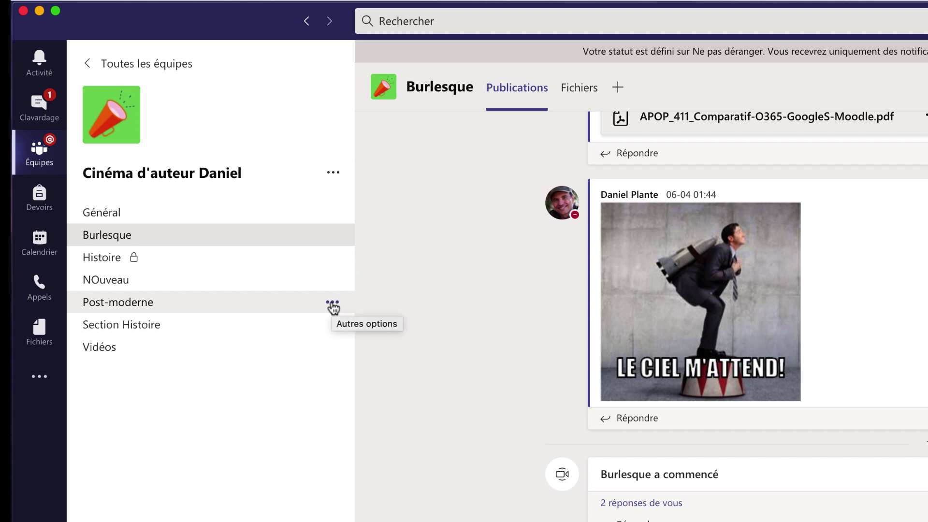
pyautogui.click(333, 306)
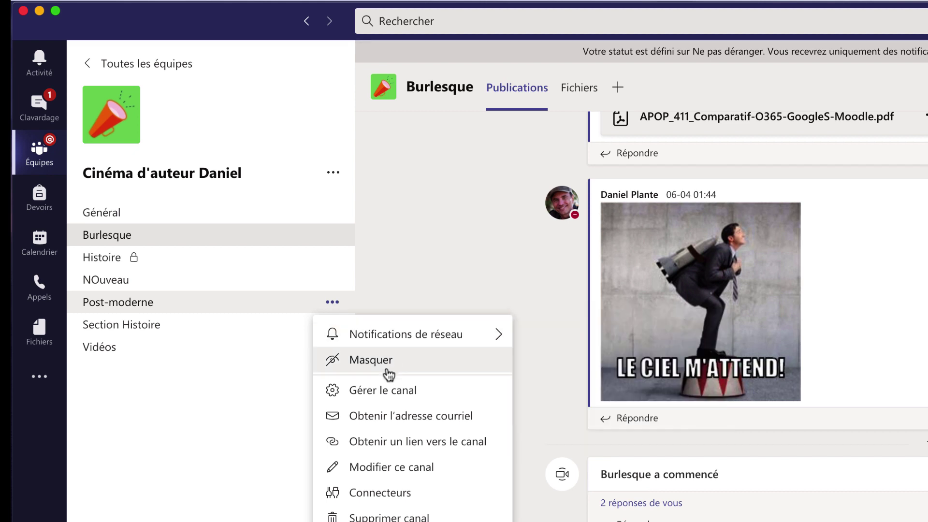
pyautogui.click(428, 361)
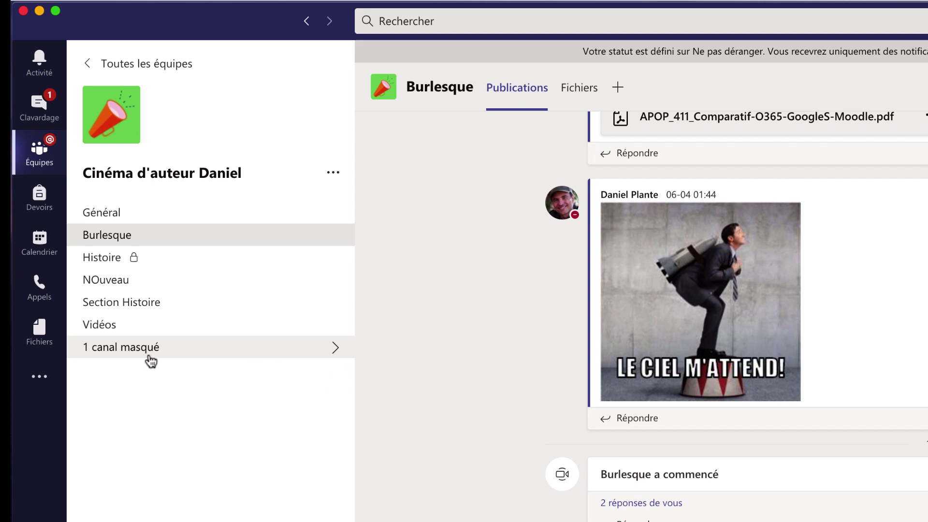
pyautogui.click(332, 348)
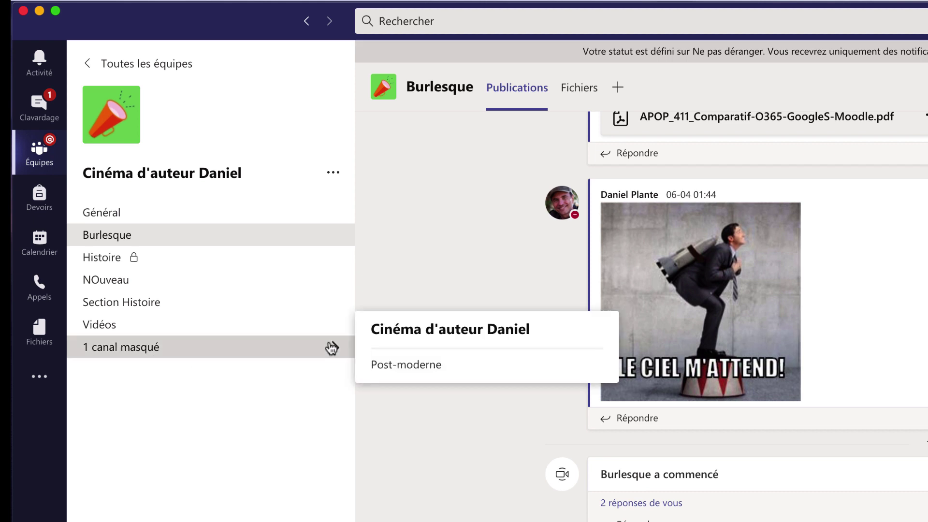
pyautogui.click(455, 377)
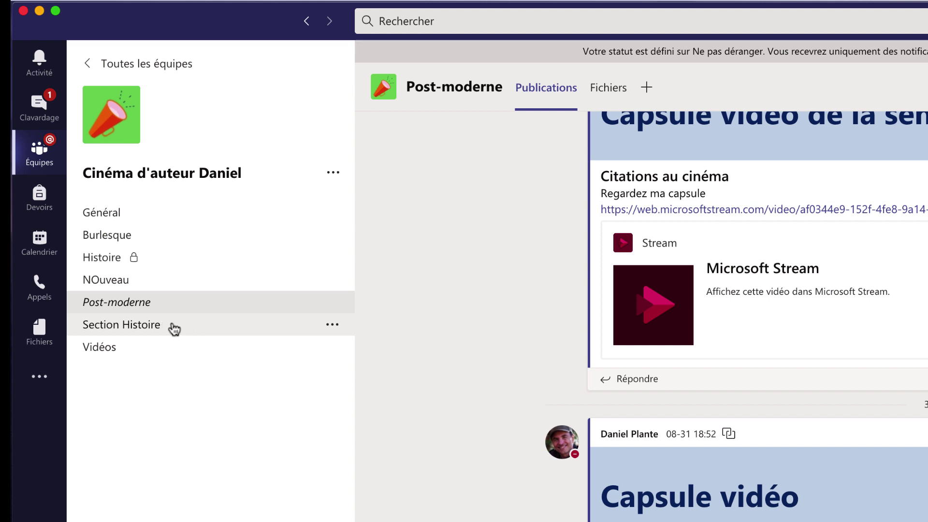
# Step: Hide the Section Histoire channel and set the Post-moderne channel to be shown in the channel list
pyautogui.click(342, 329)
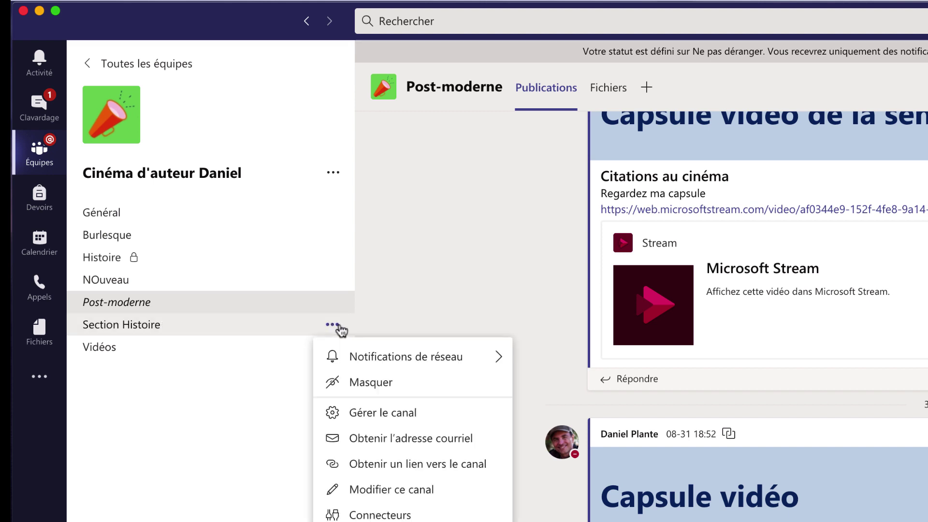
pyautogui.click(380, 392)
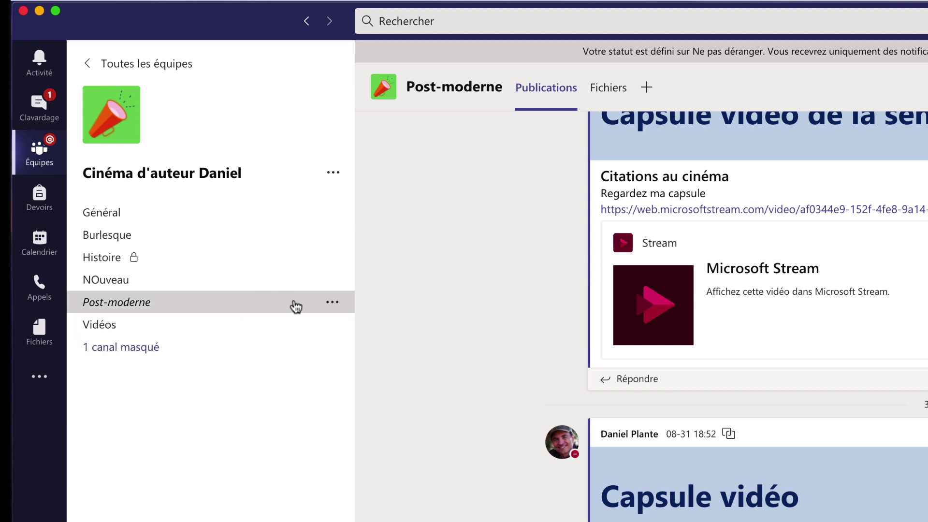
pyautogui.click(332, 302)
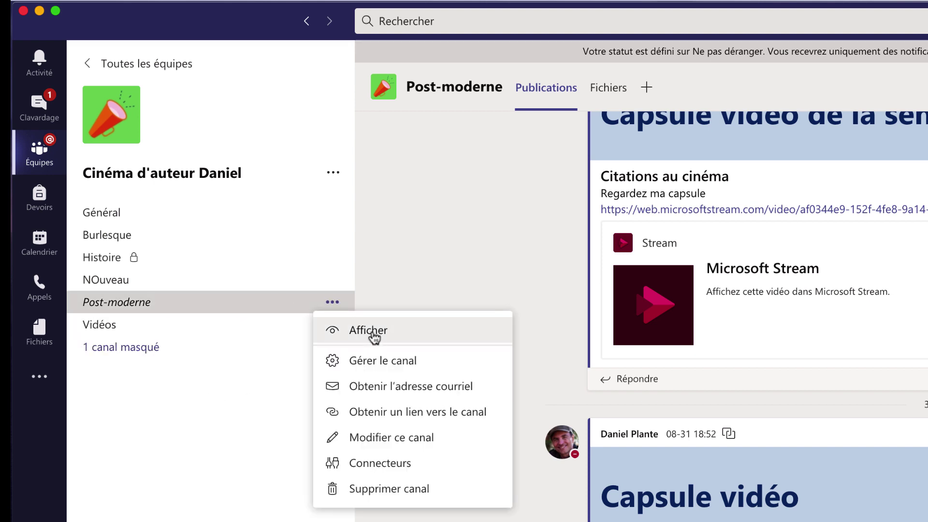
pyautogui.click(372, 333)
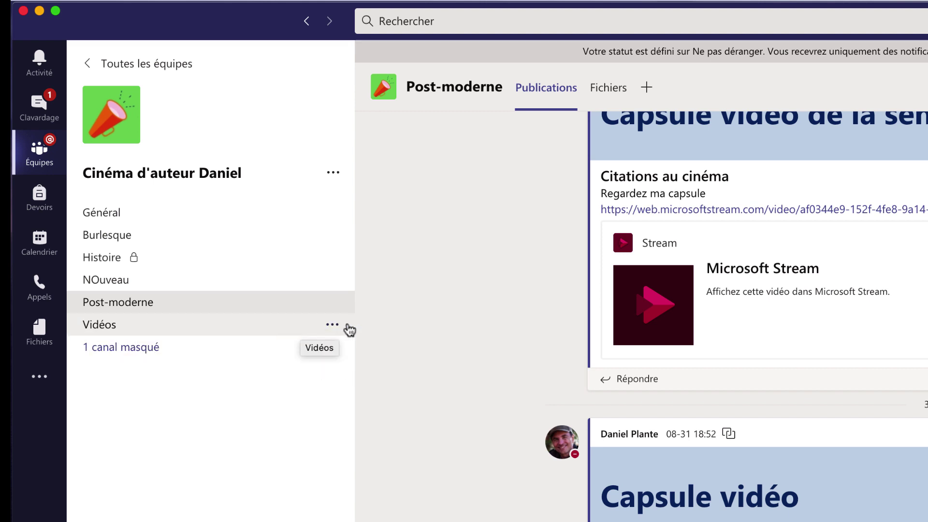
# Step: Hide the Vidéos channel and view the team's list of hidden channels
pyautogui.click(334, 325)
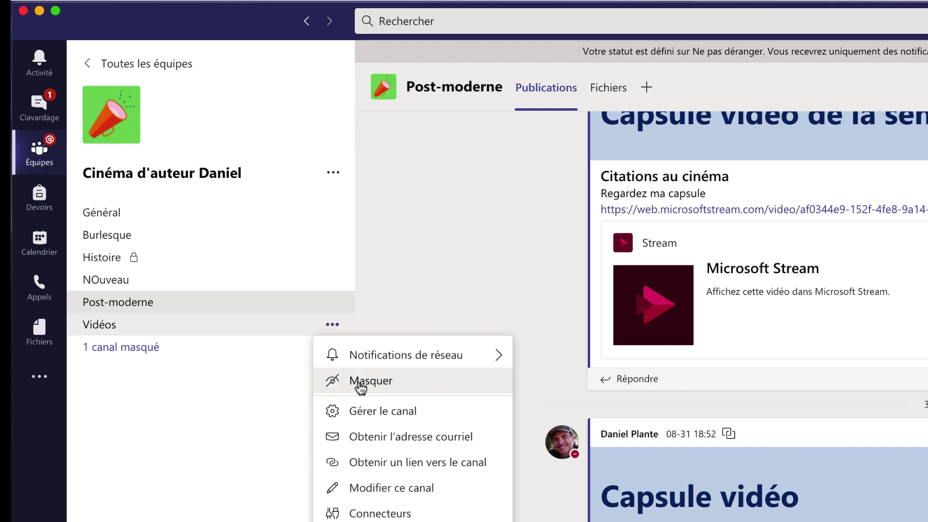
pyautogui.click(359, 382)
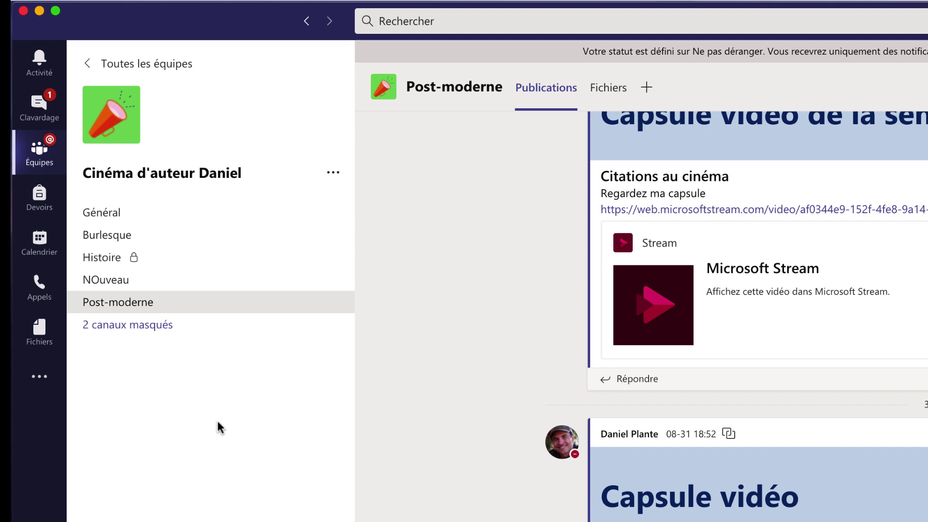
pyautogui.click(176, 328)
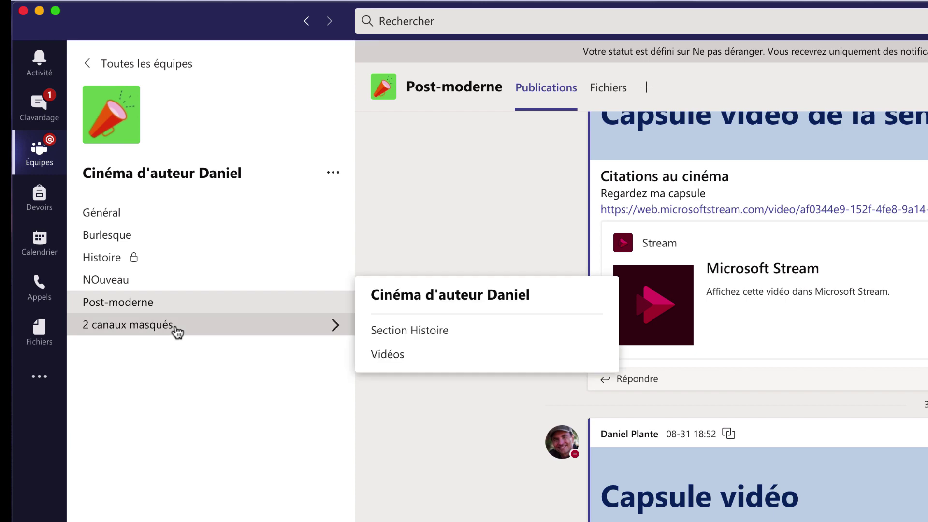
pyautogui.moveTo(447, 365)
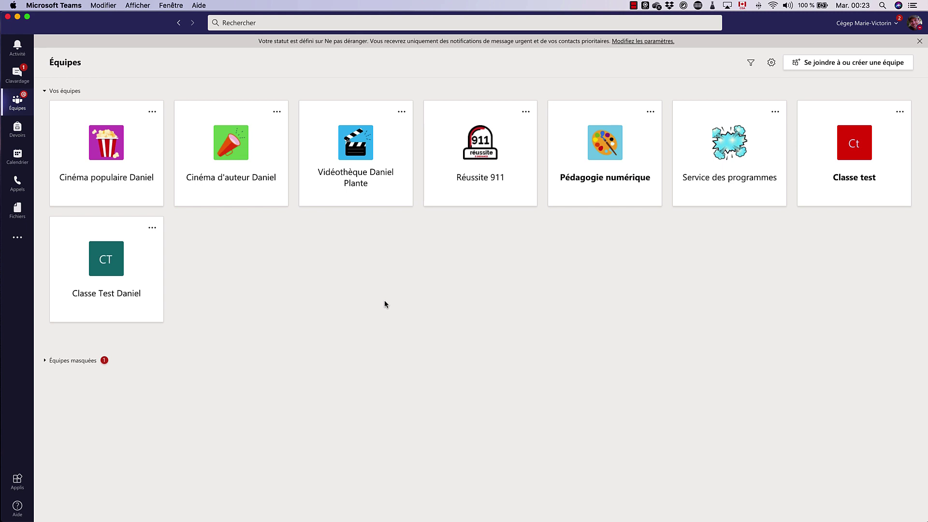
# Step: Edit the new class team's details, replacing the word Test in its name with cinéma
pyautogui.click(152, 229)
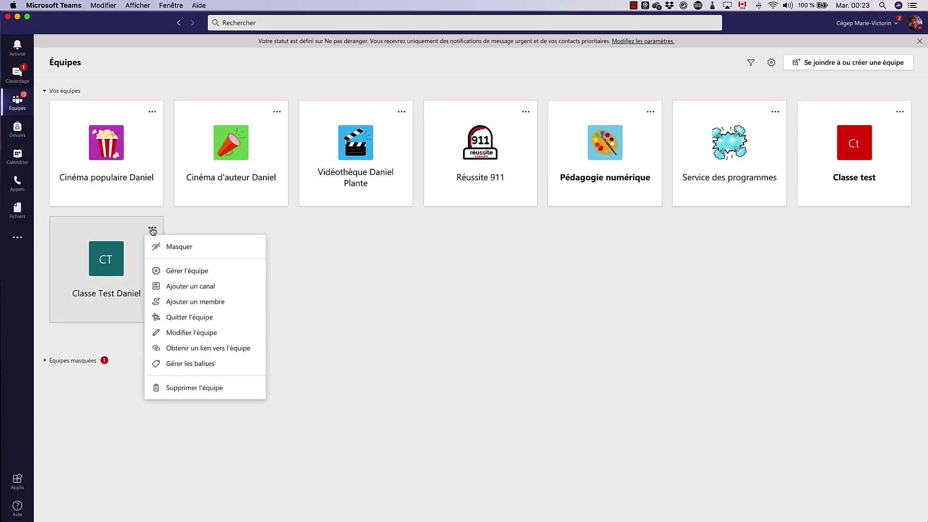
pyautogui.click(261, 334)
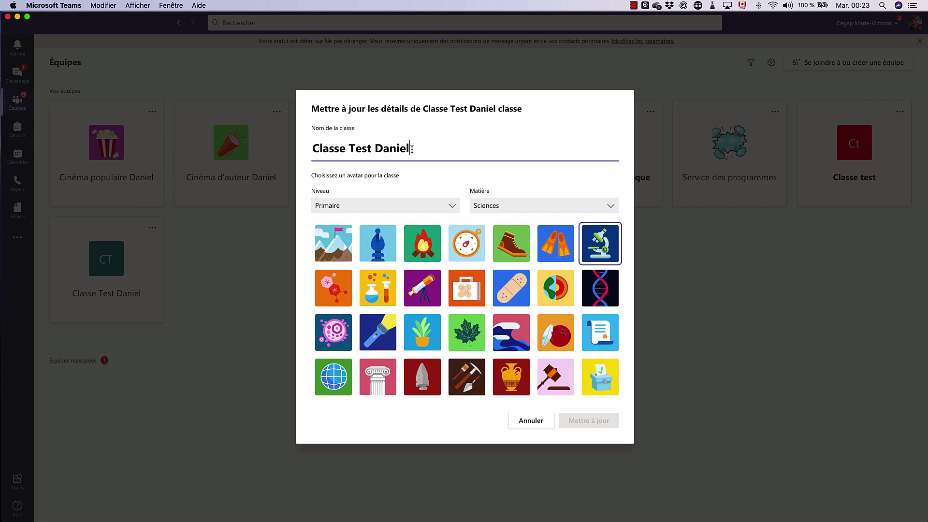
pyautogui.click(373, 149)
pyautogui.press('BackSpace')
pyautogui.press('BackSpace')
pyautogui.press('BackSpace')
pyautogui.press('BackSpace')
pyautogui.press('BackSpace')
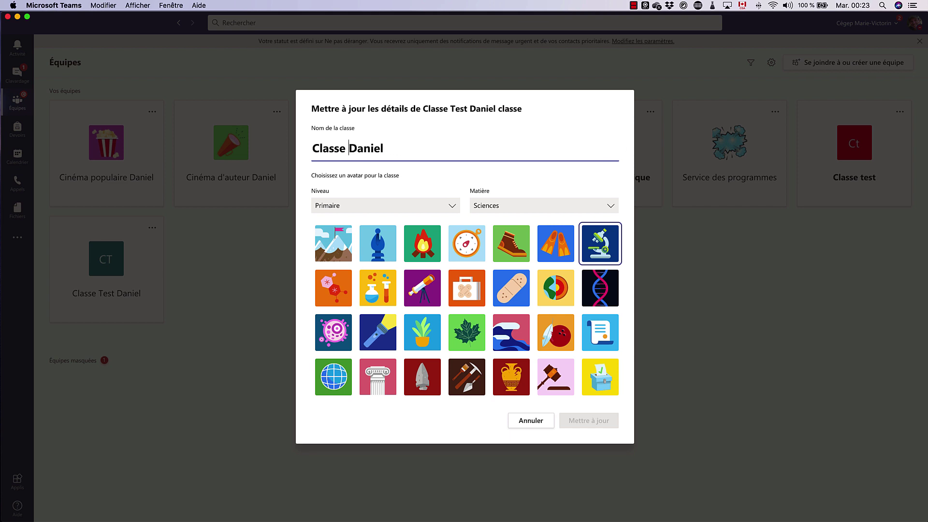
pyautogui.write('C')
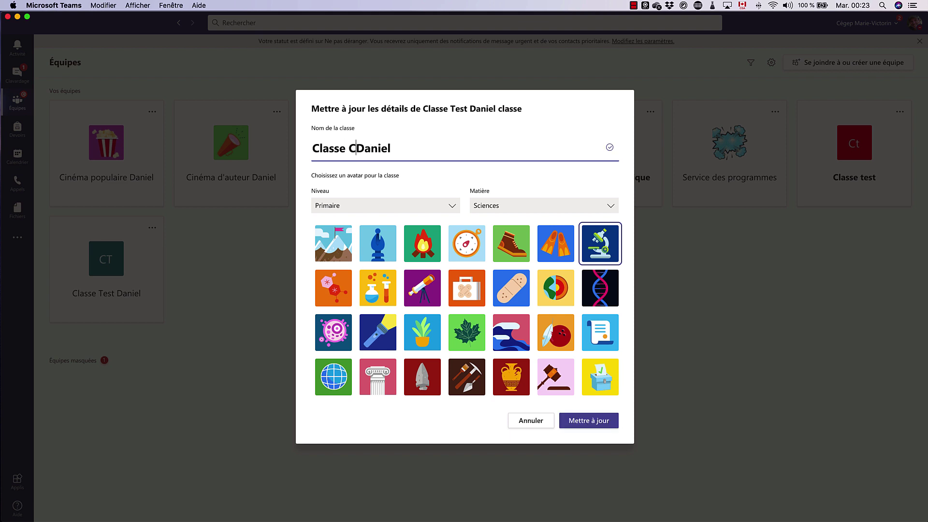
pyautogui.press('BackSpace')
pyautogui.write('cinéma')
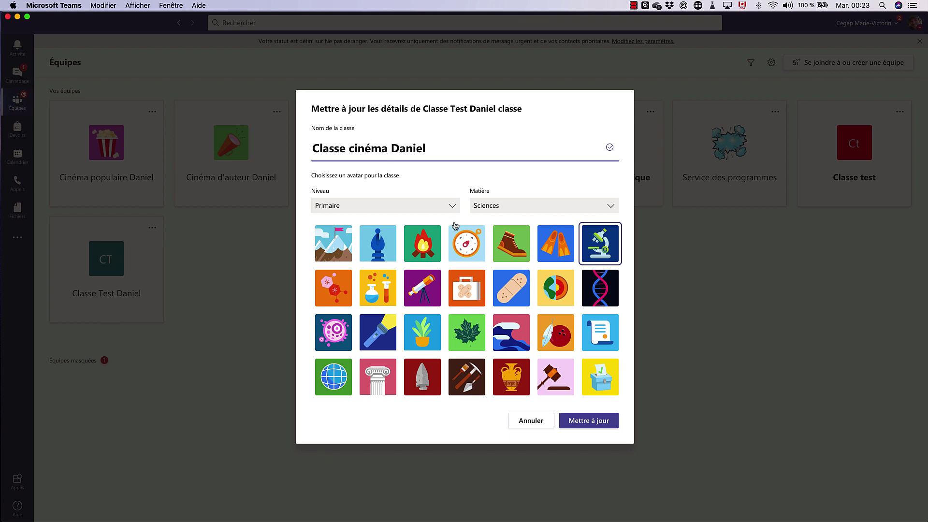
# Step: Choose the orange tent in the forest as the class avatar and save the updated details
pyautogui.scroll(-5, 482, 266)
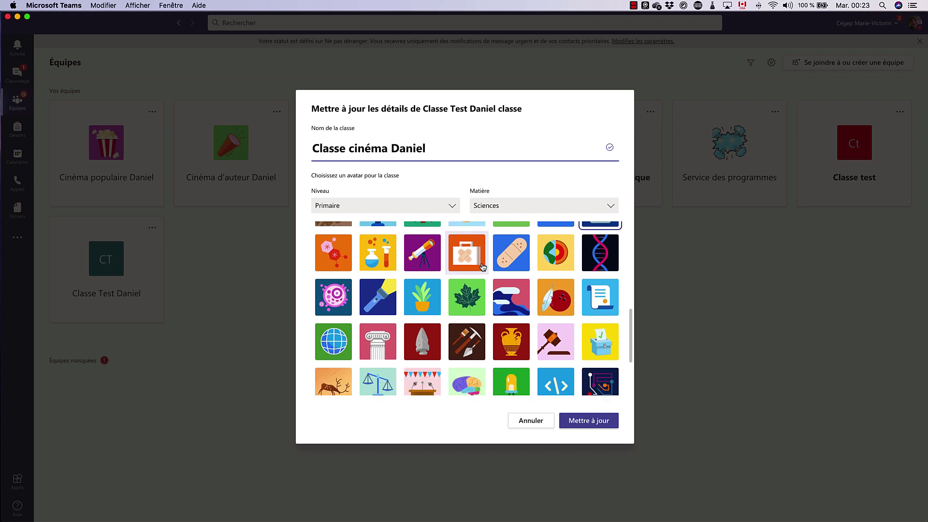
pyautogui.scroll(-1, 482, 266)
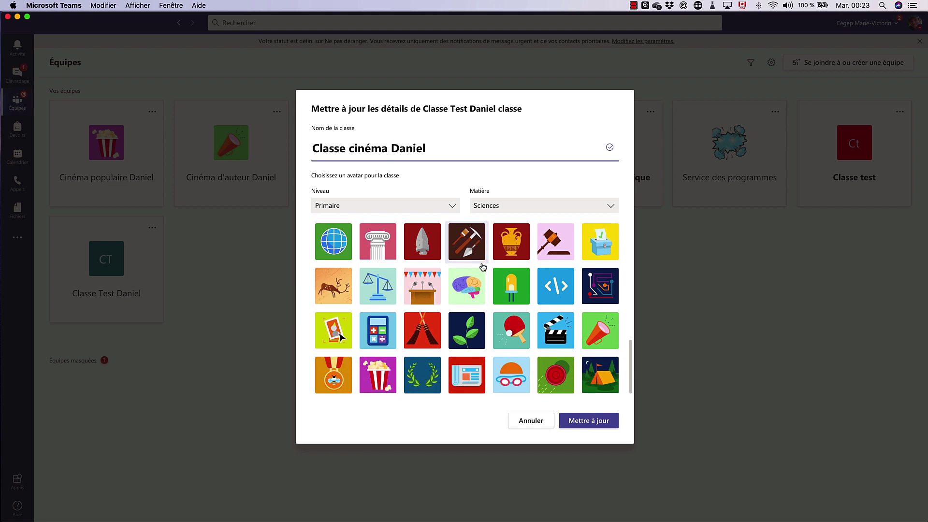
pyautogui.scroll(-2, 483, 266)
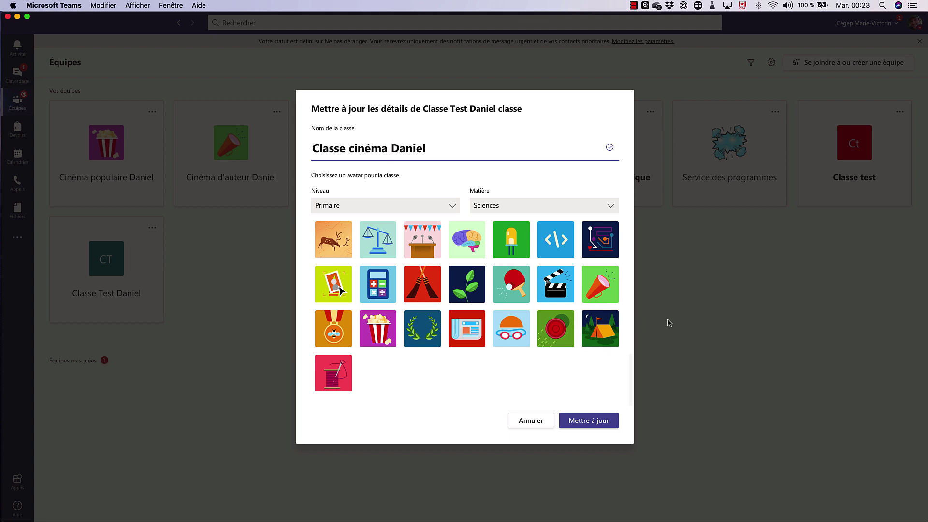
pyautogui.click(599, 334)
pyautogui.click(599, 334)
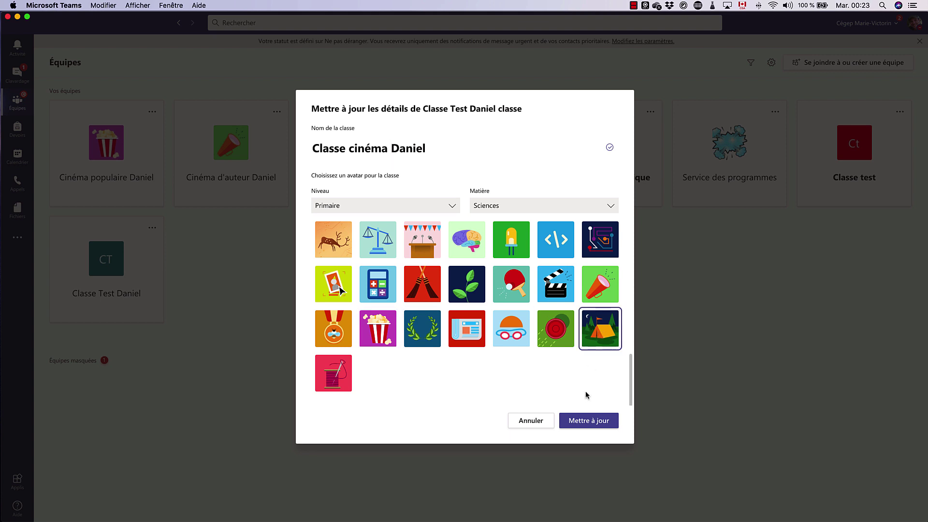
pyautogui.click(590, 421)
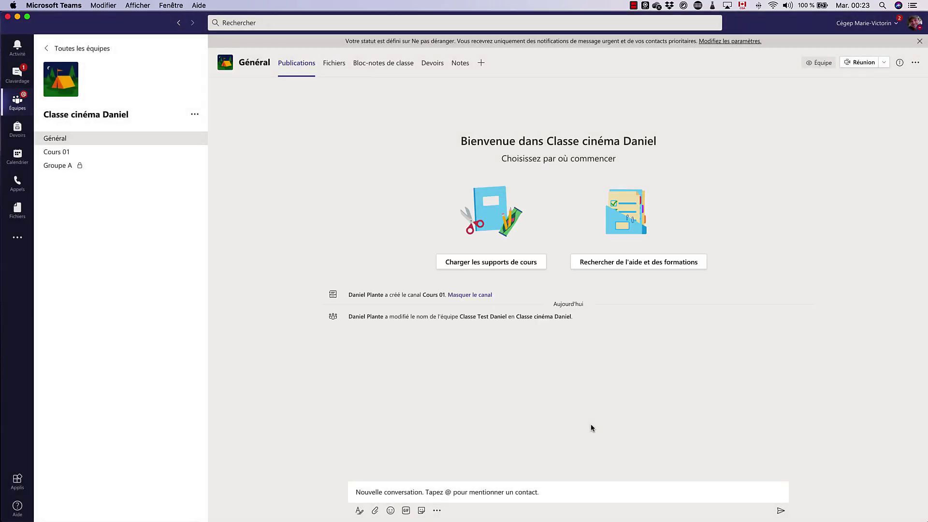
# Step: From inside the renamed class team, open its details for editing
pyautogui.moveTo(93, 104)
pyautogui.click(196, 116)
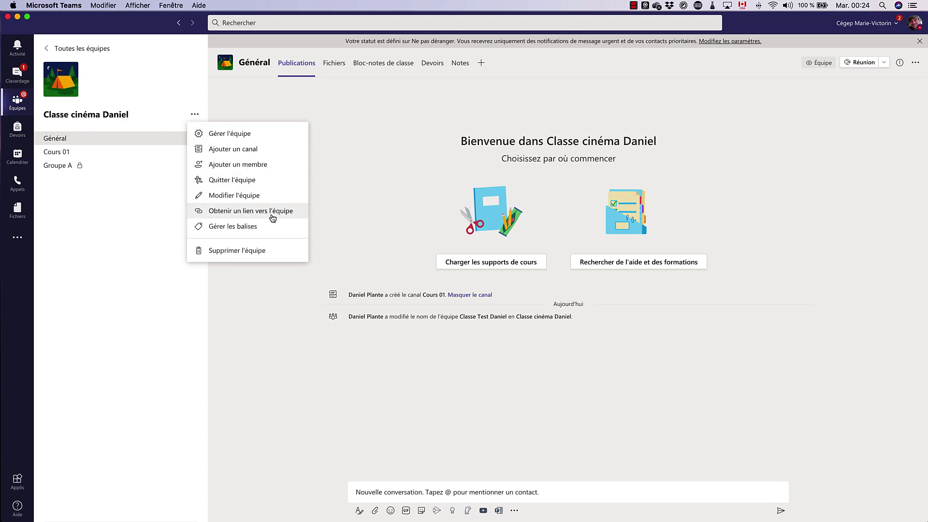
pyautogui.click(290, 196)
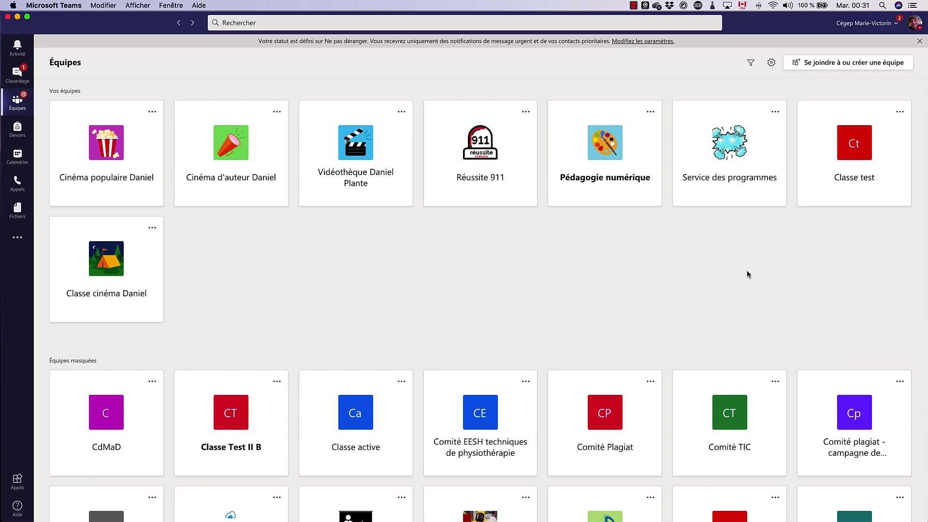
# Step: Leave the hidden team Vidéothèque 003 et 114
pyautogui.scroll(-10, 555, 301)
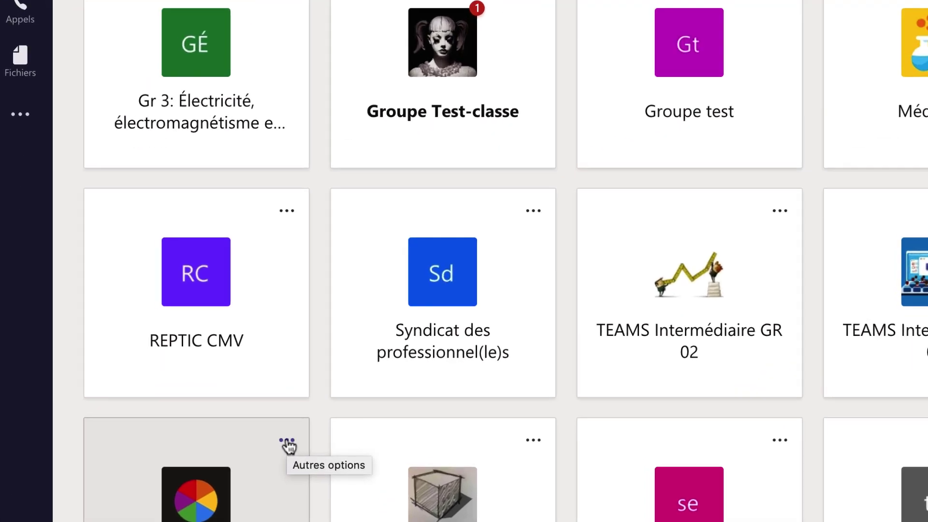
pyautogui.click(152, 405)
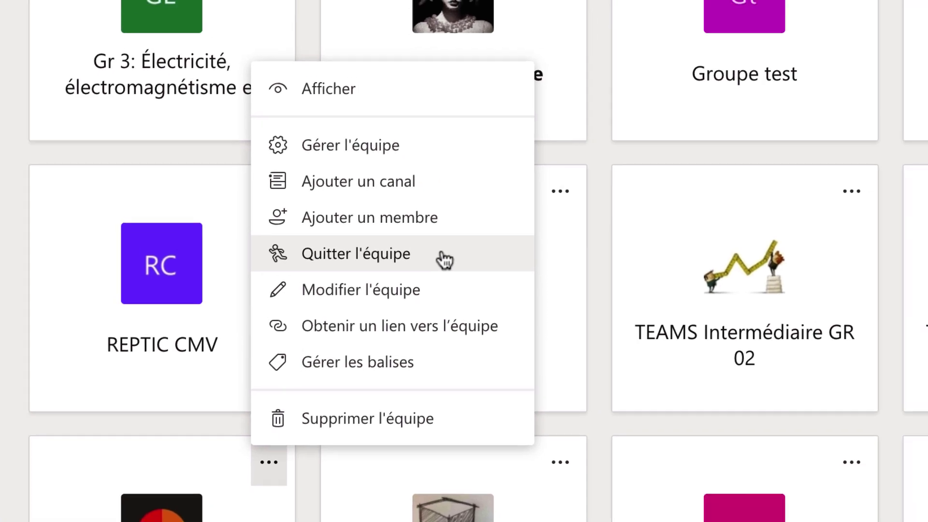
pyautogui.click(508, 249)
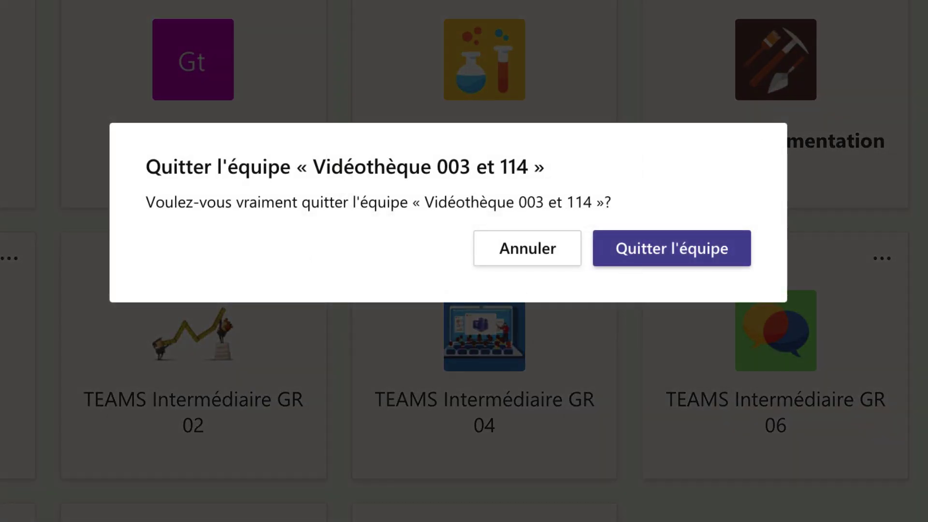
pyautogui.click(666, 246)
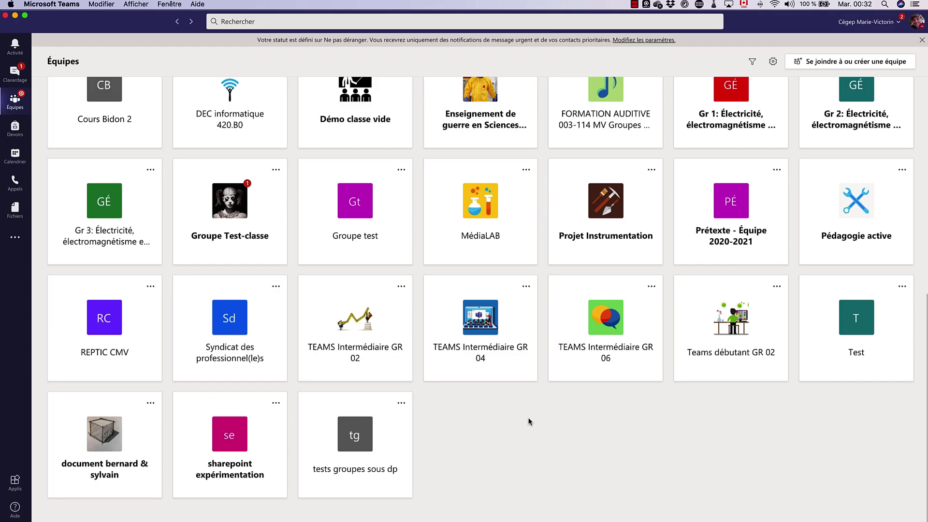
# Step: Delete the Classe test team, acknowledging that everything in it will be deleted
pyautogui.scroll(15, 529, 421)
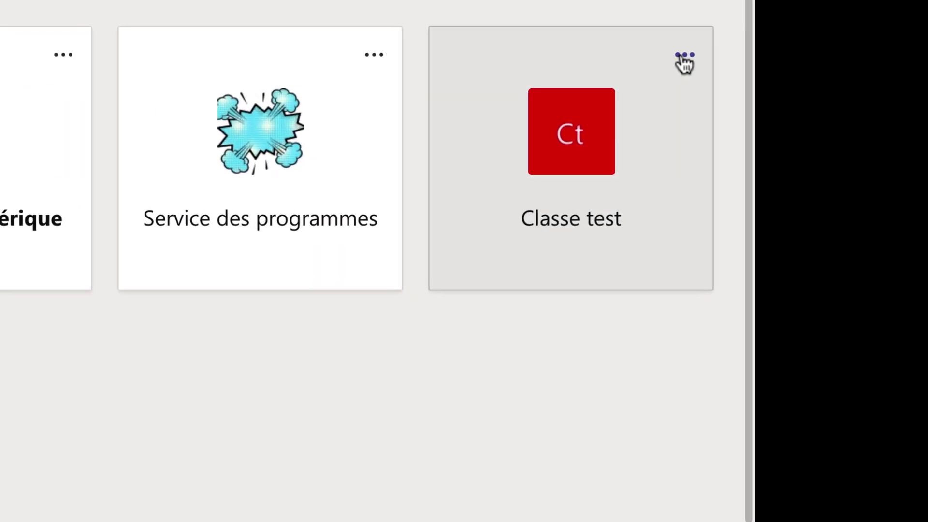
pyautogui.click(684, 57)
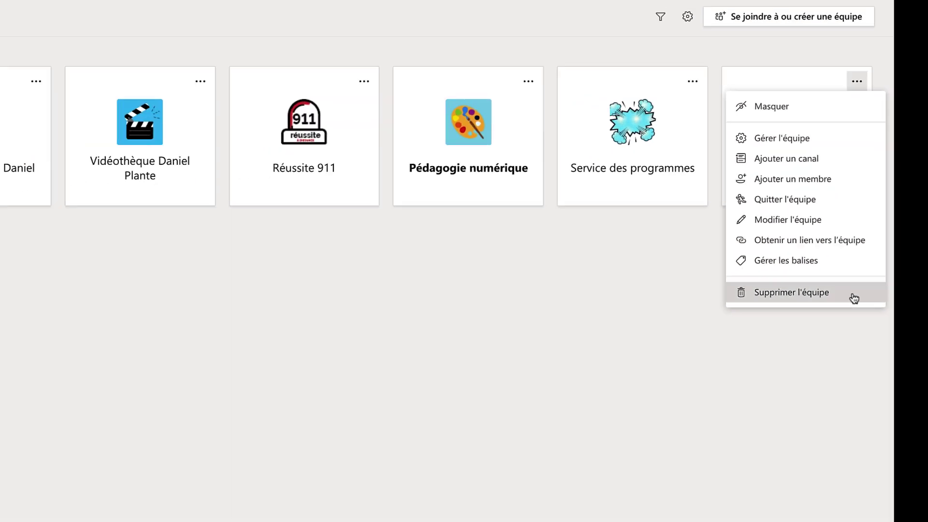
pyautogui.click(853, 299)
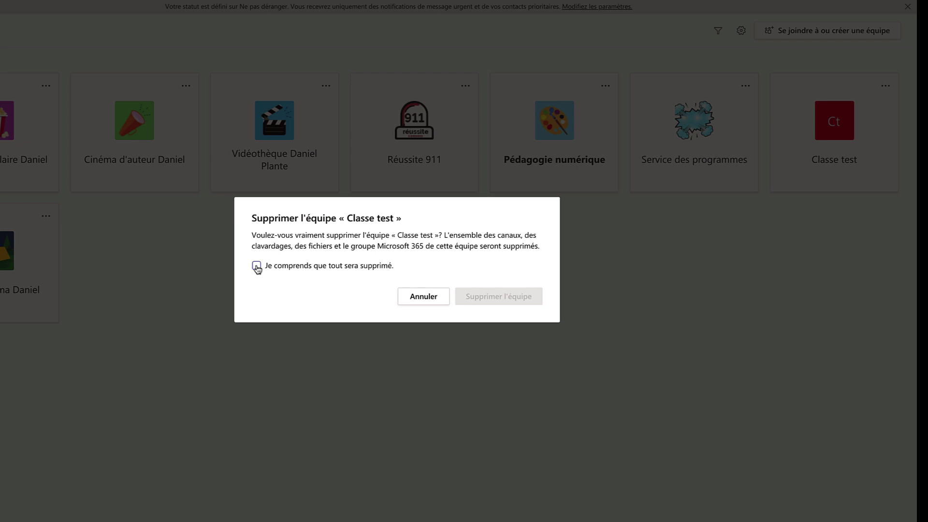
pyautogui.click(256, 267)
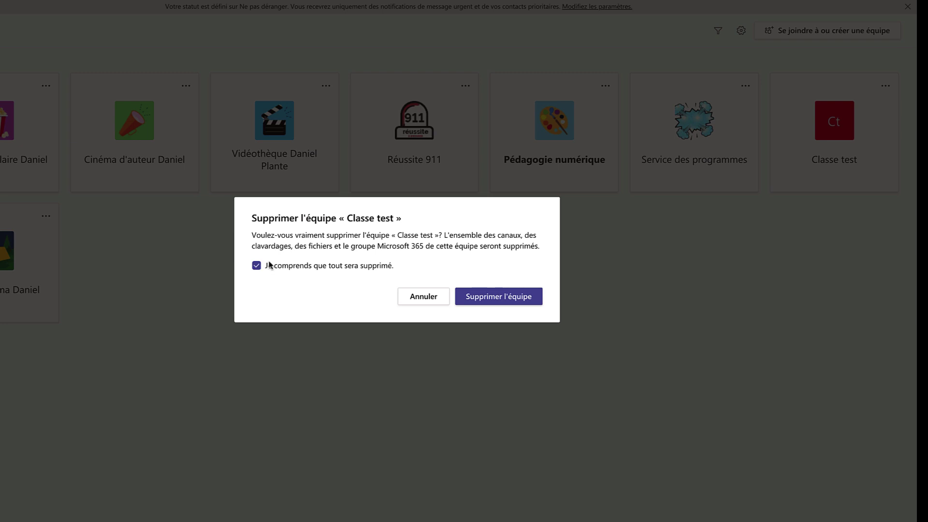
pyautogui.click(528, 304)
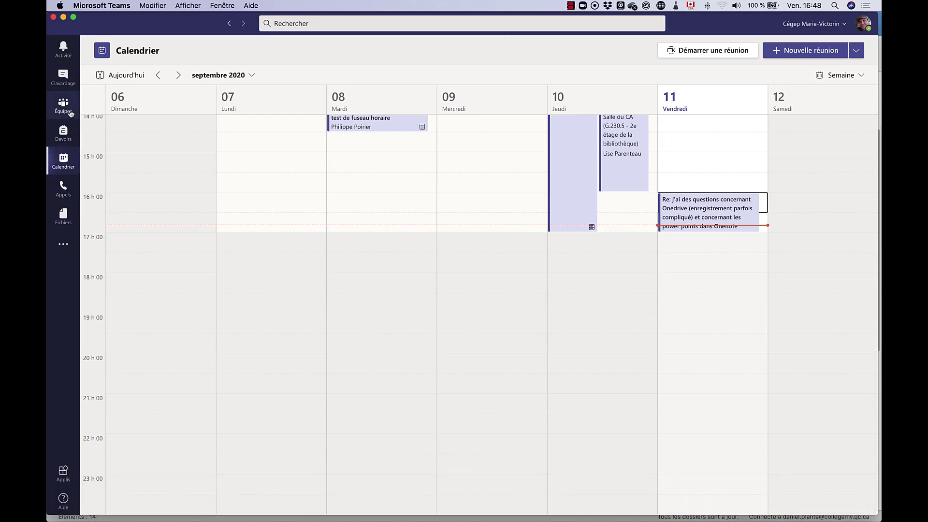
# Step: Start scheduling a meeting titled "Premier cours" in the Cours 01 channel of the cinema class team with the tent avatar
pyautogui.click(70, 112)
pyautogui.click(71, 112)
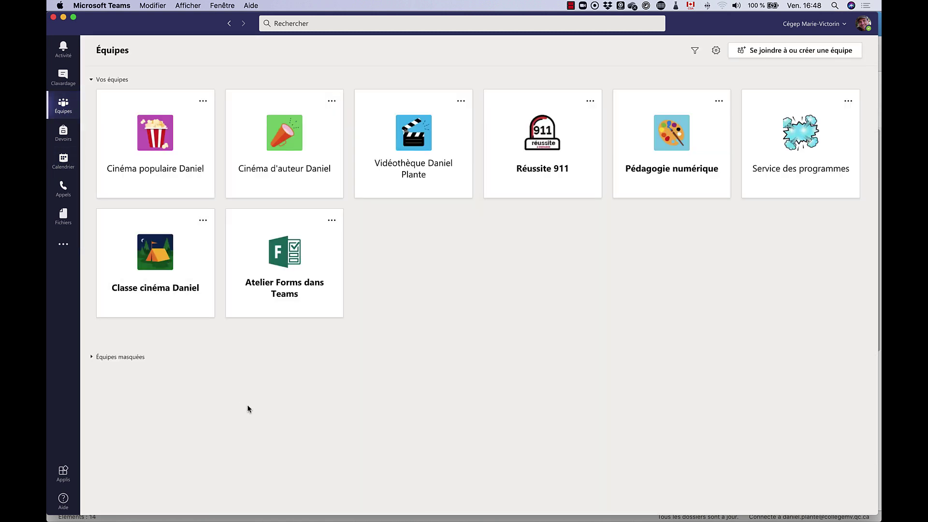
pyautogui.click(173, 252)
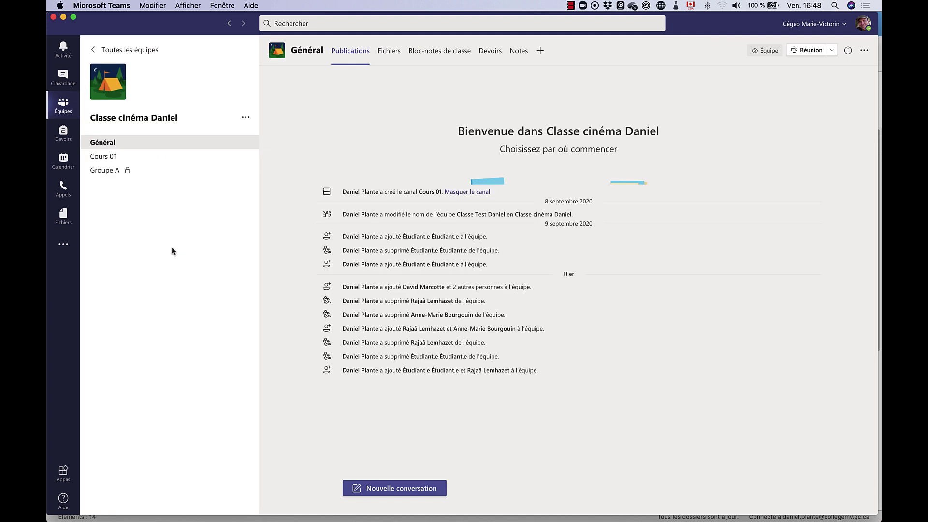
pyautogui.click(154, 158)
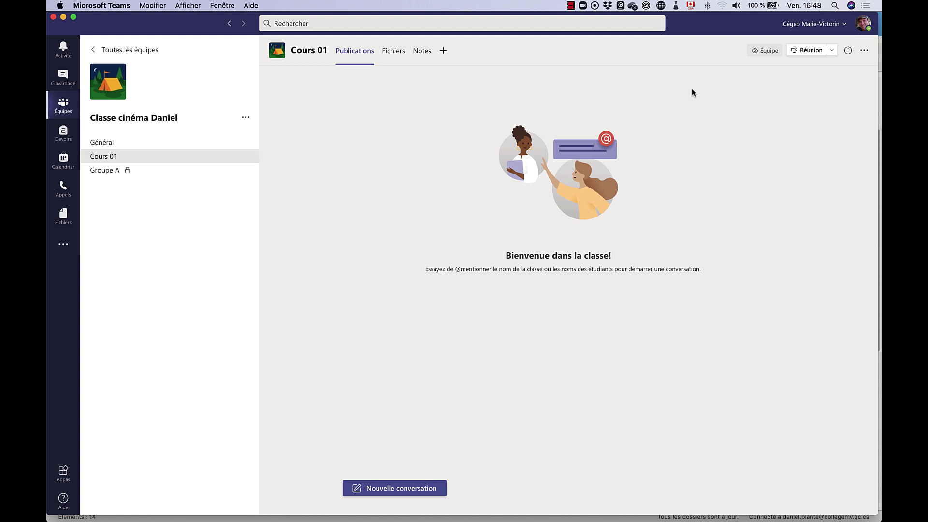
pyautogui.click(832, 51)
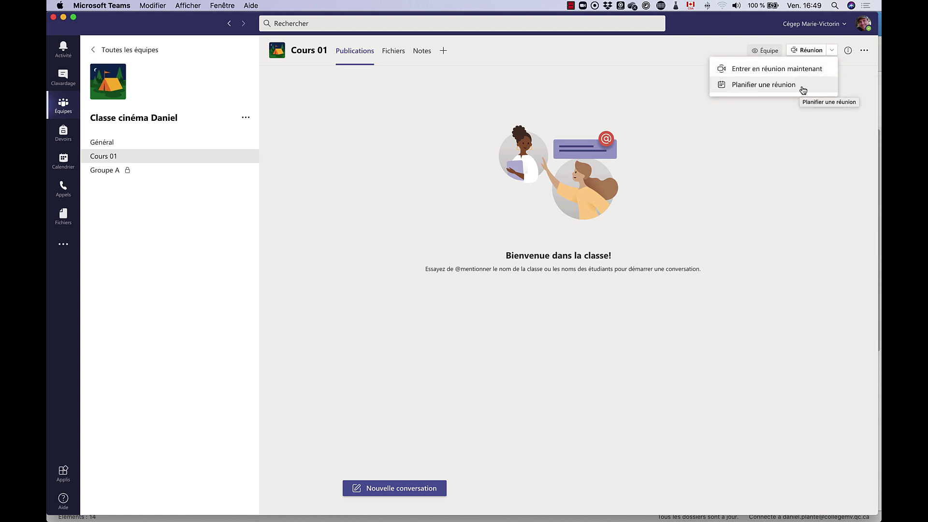
pyautogui.click(781, 87)
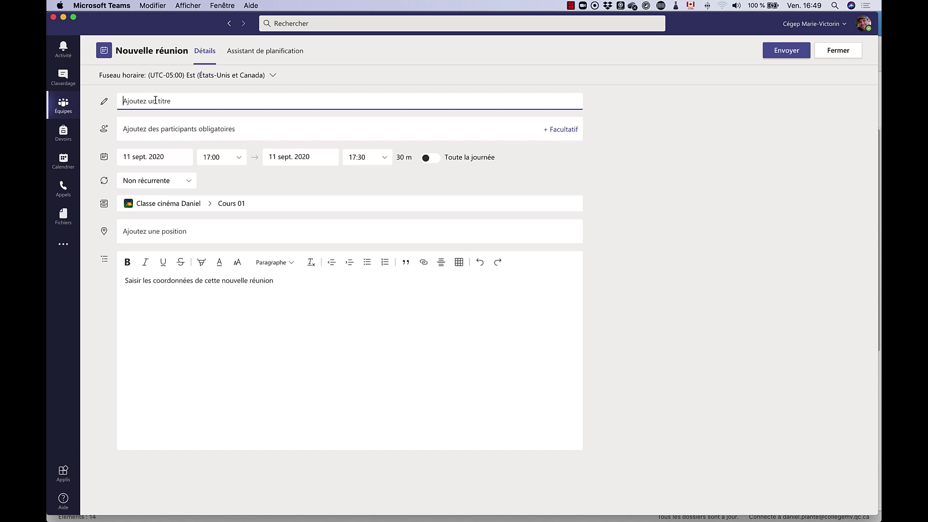
pyautogui.write('Premier cours')
# Step: Set the meeting for 14 September 2020, from 15:00 to 17:00
pyautogui.click(169, 157)
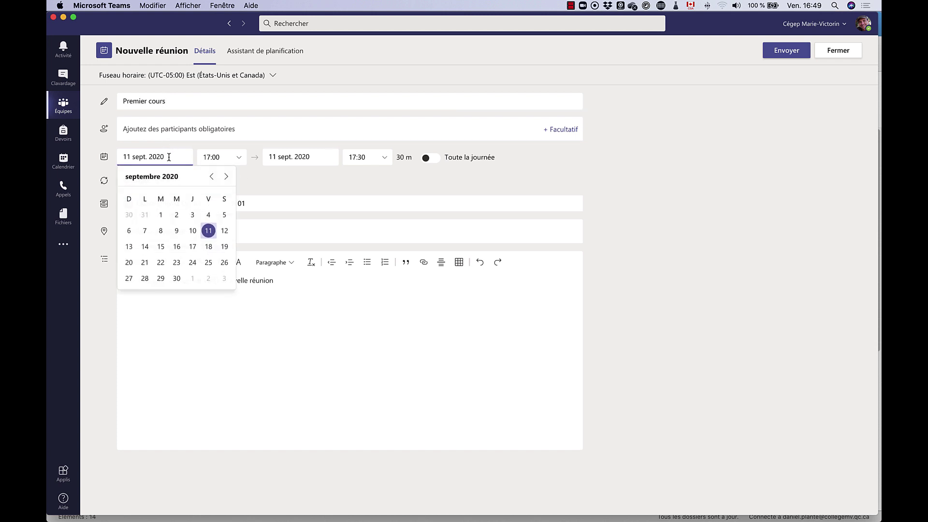
pyautogui.click(145, 231)
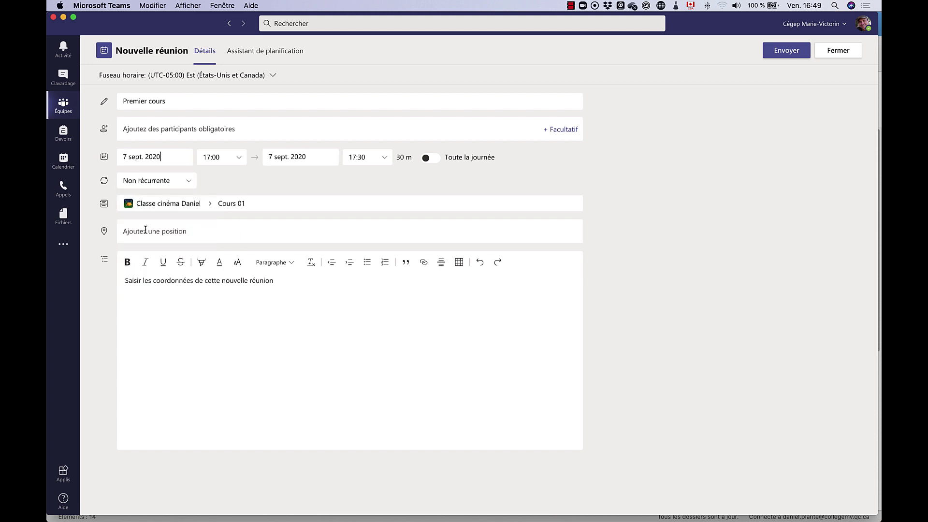
pyautogui.click(188, 159)
pyautogui.click(144, 245)
pyautogui.click(236, 158)
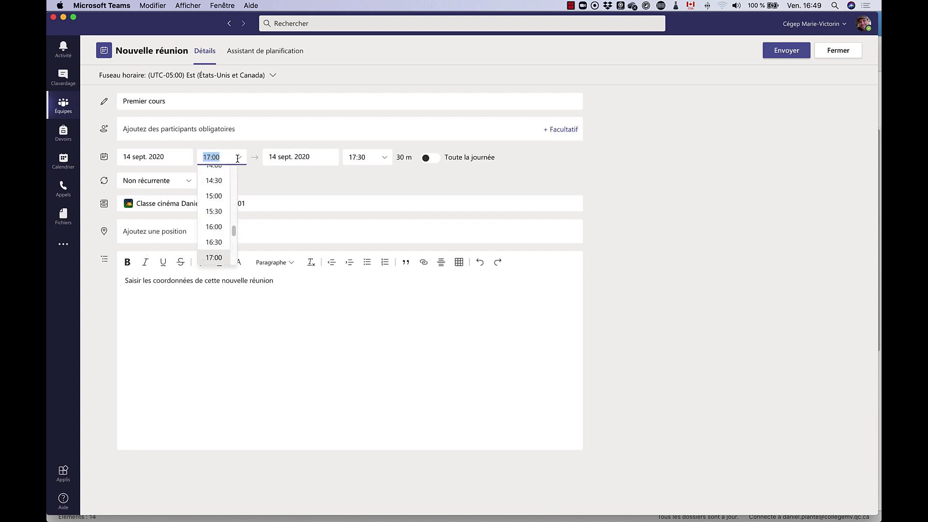
pyautogui.click(217, 196)
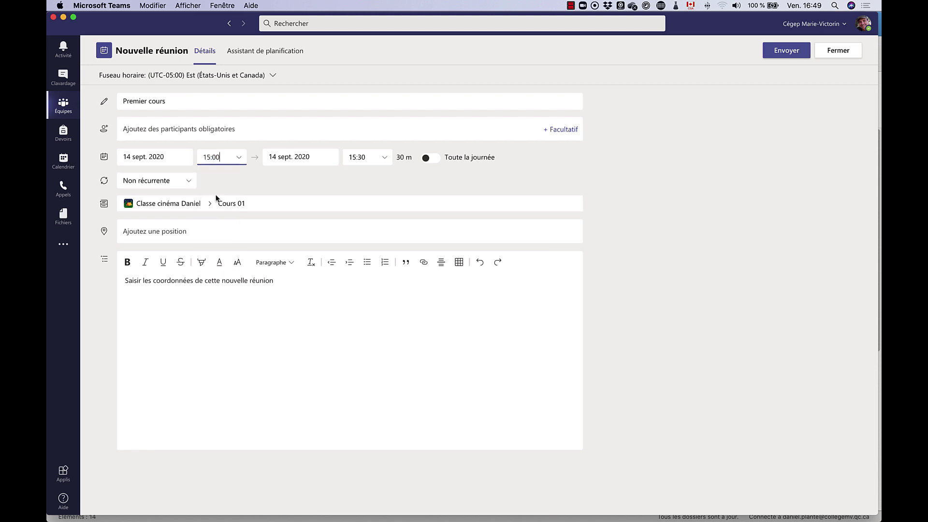
pyautogui.click(387, 156)
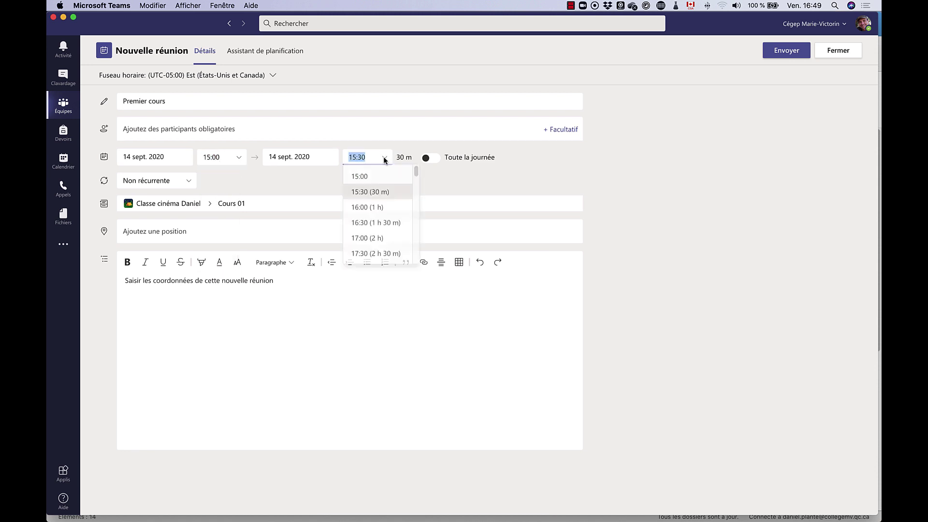
pyautogui.click(376, 244)
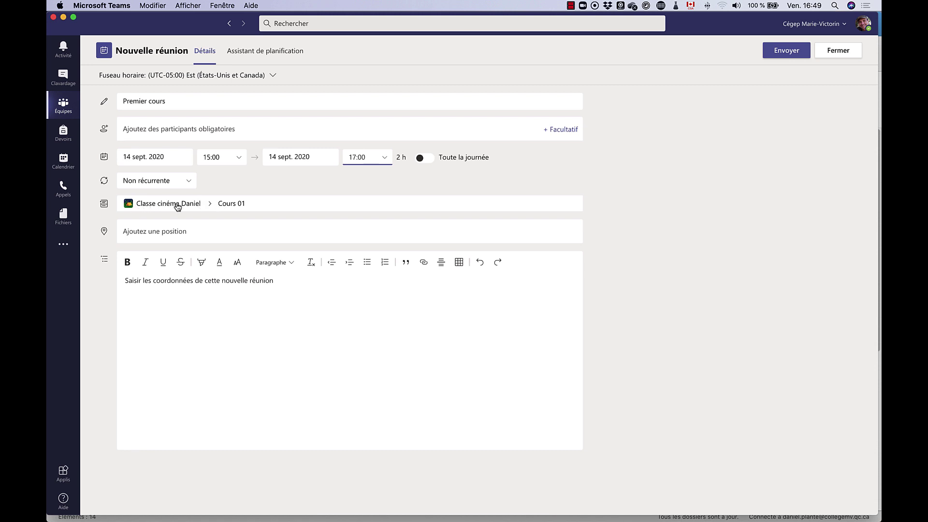
# Step: Enter the meeting description "Nous présenterons le plan de cours." and send the invitation to the channel
pyautogui.click(198, 302)
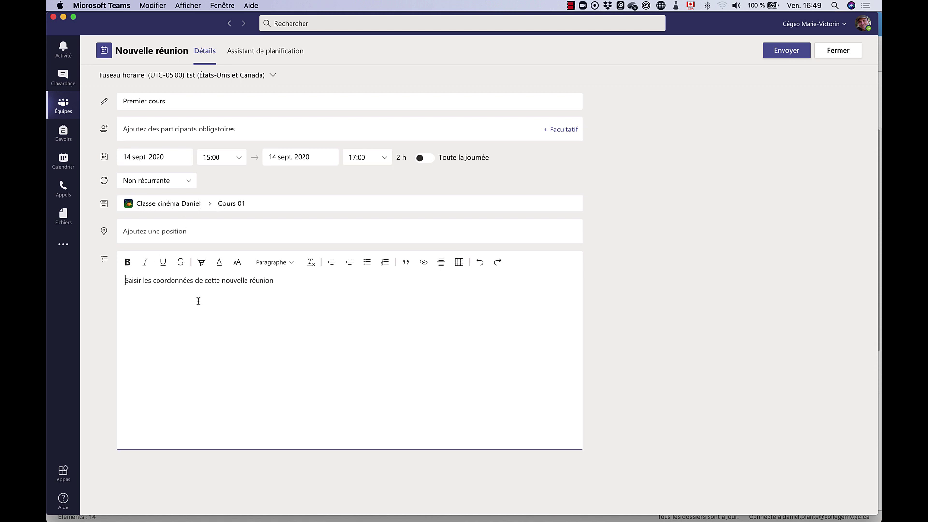
pyautogui.write('N')
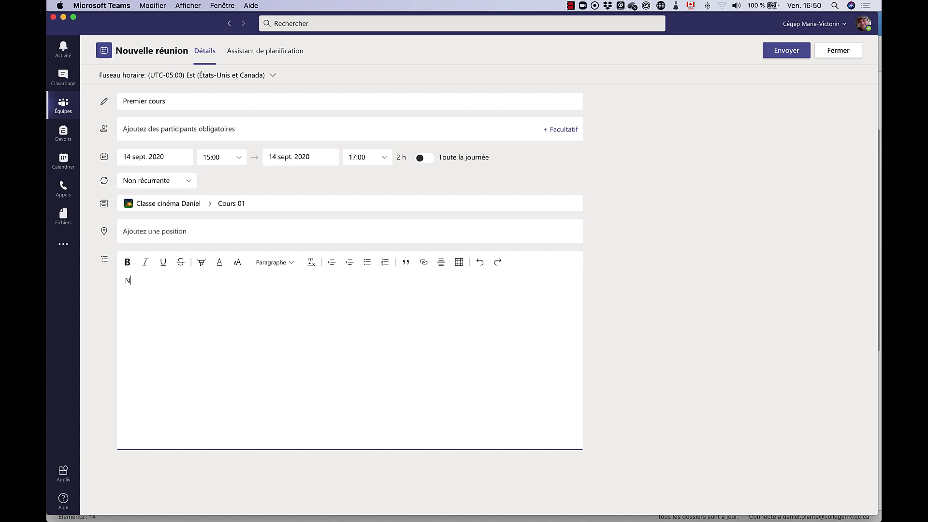
pyautogui.write('ous présenterons le plan de cours.')
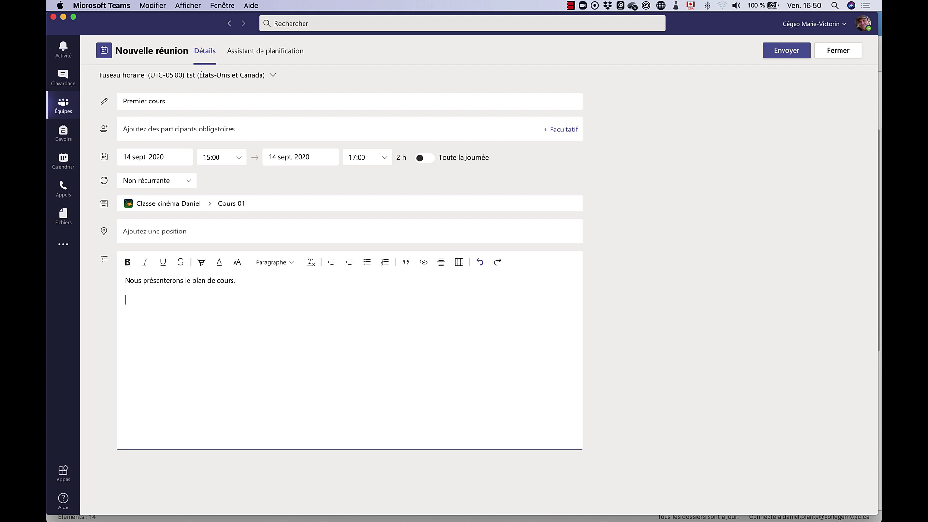
pyautogui.click(786, 52)
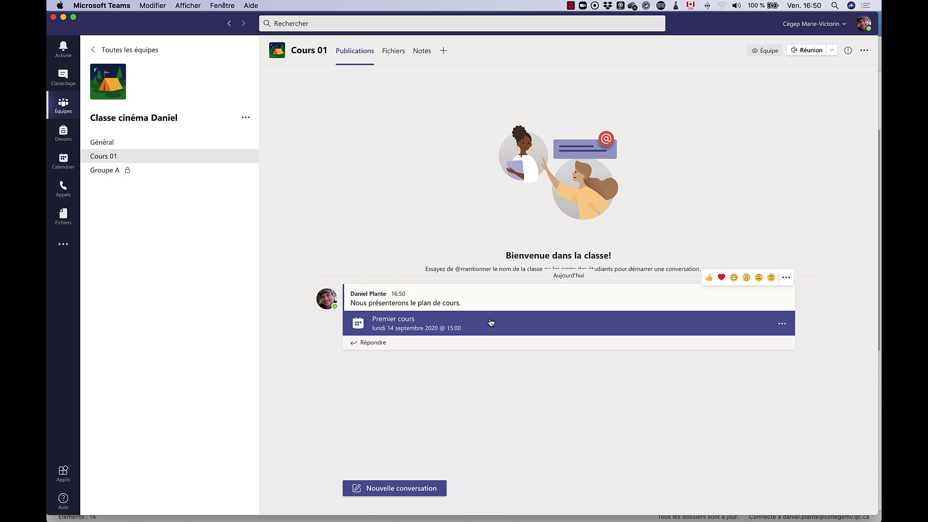
# Step: Review the Premier cours meeting details from its channel post, then close them
pyautogui.doubleClick(359, 326)
pyautogui.click(473, 325)
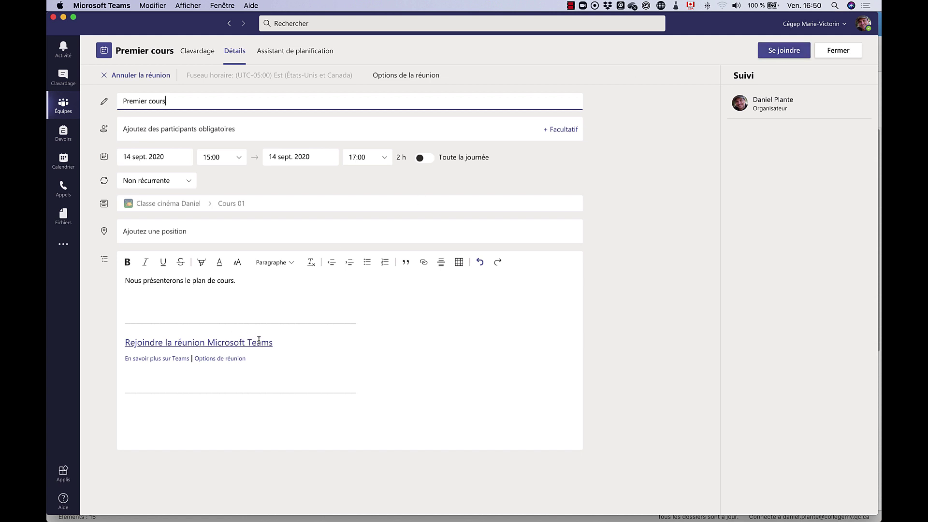
pyautogui.click(845, 50)
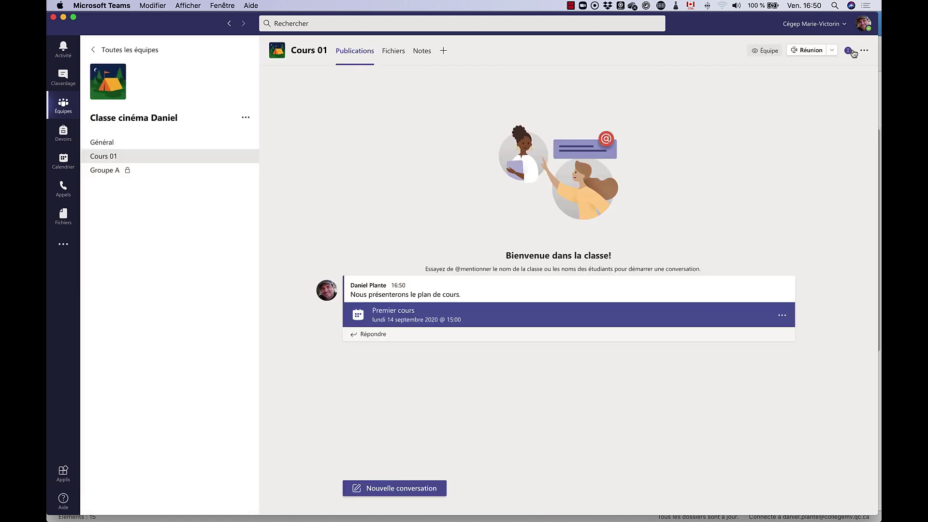
# Step: Open the Premier cours meeting from the calendar week of 14 September and join it with camera and microphone on
pyautogui.click(59, 161)
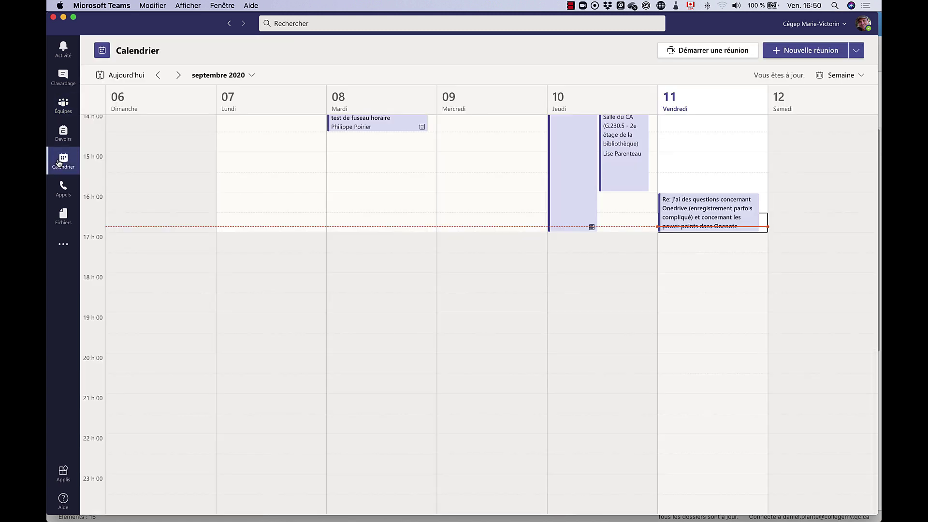
pyautogui.scroll(3, 211, 306)
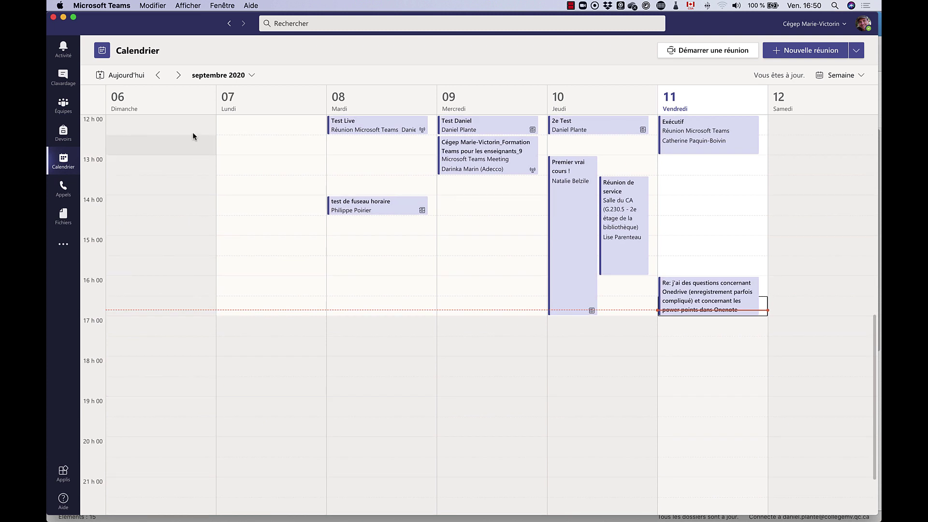
pyautogui.click(179, 74)
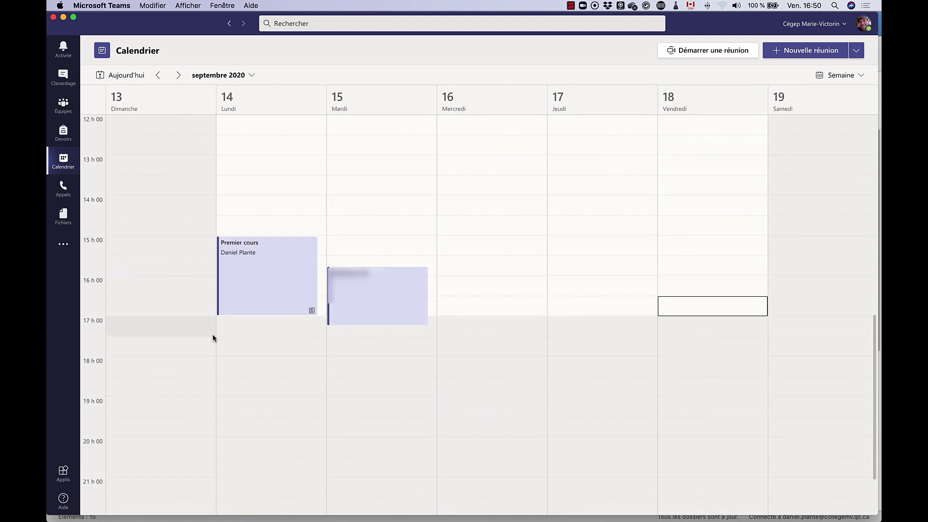
pyautogui.scroll(1, 187, 253)
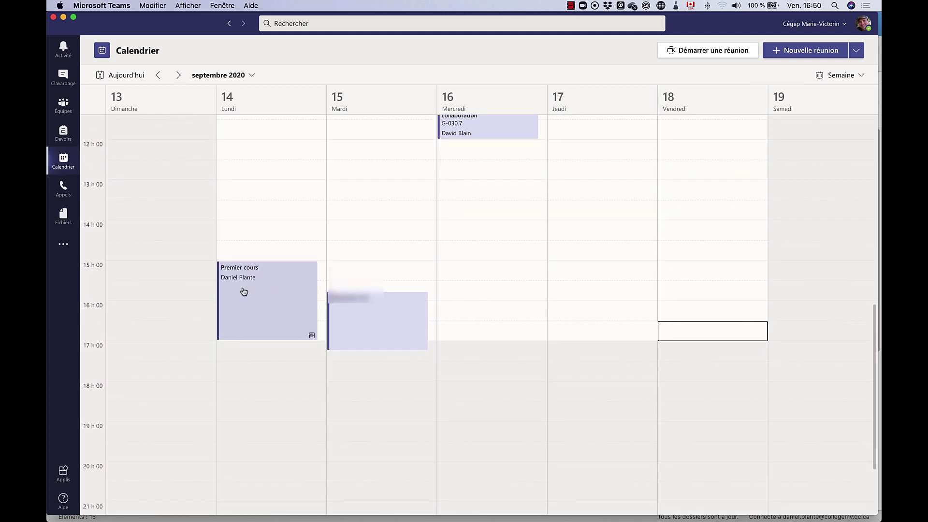
pyautogui.doubleClick(312, 338)
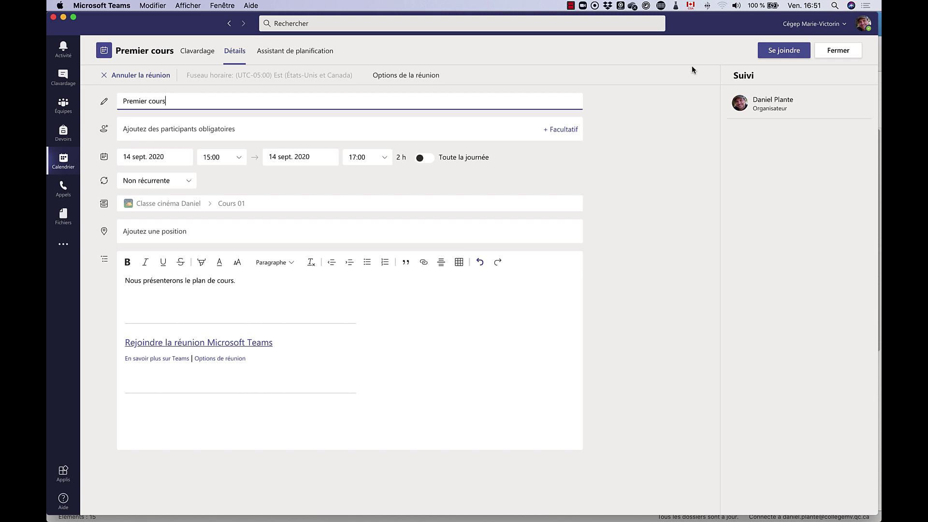
pyautogui.click(793, 51)
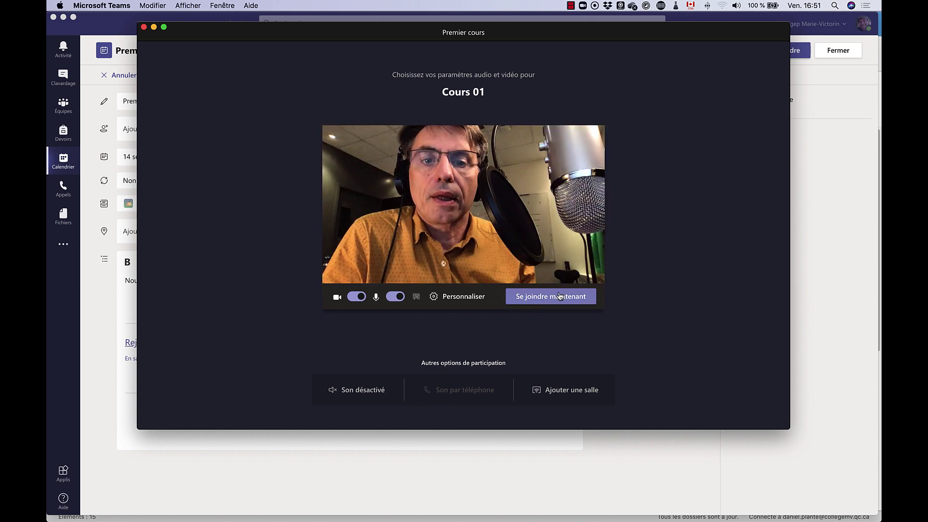
pyautogui.click(558, 298)
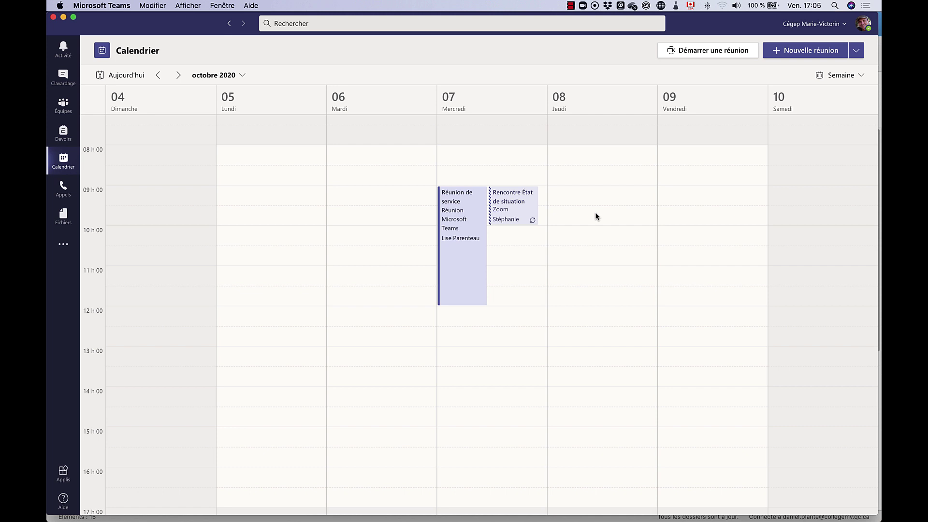
# Step: Start a new meeting from the calendar titled "2e cours" in the Général channel of the Cinéma d'auteur team
pyautogui.click(69, 166)
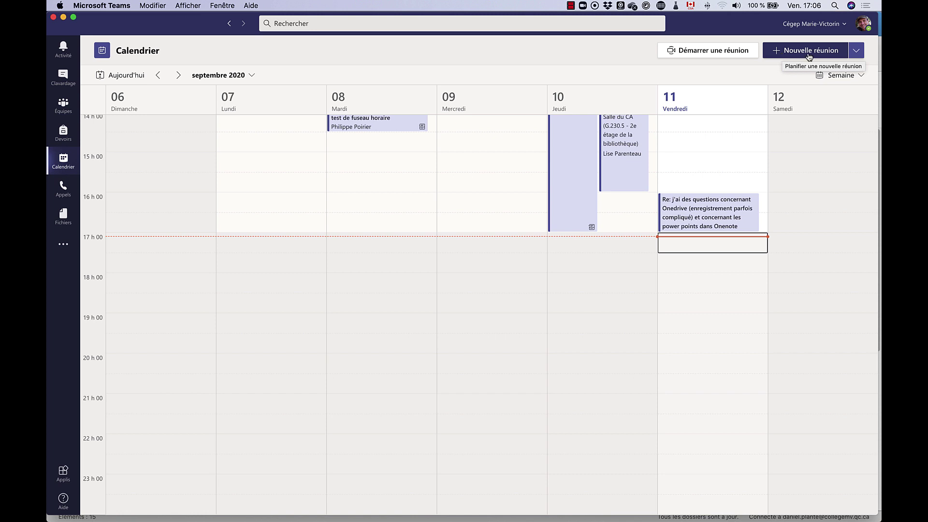
pyautogui.click(856, 54)
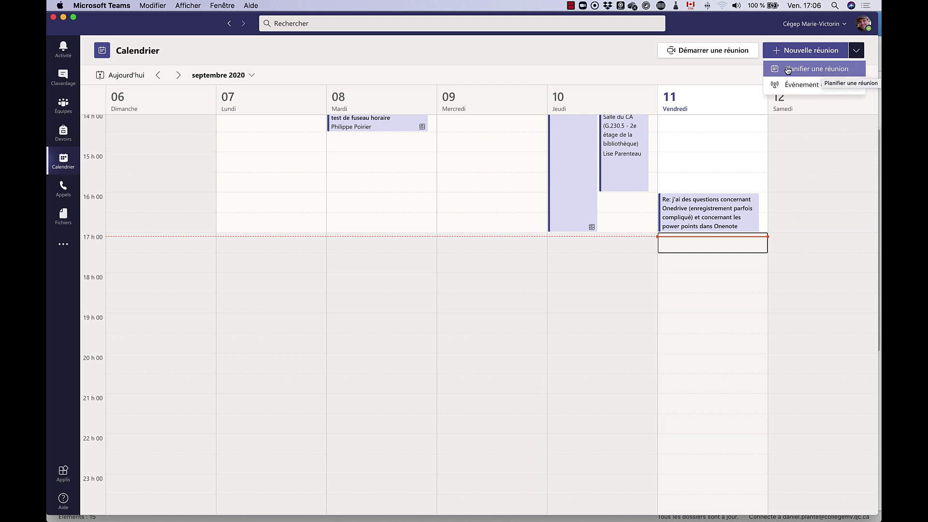
pyautogui.click(853, 71)
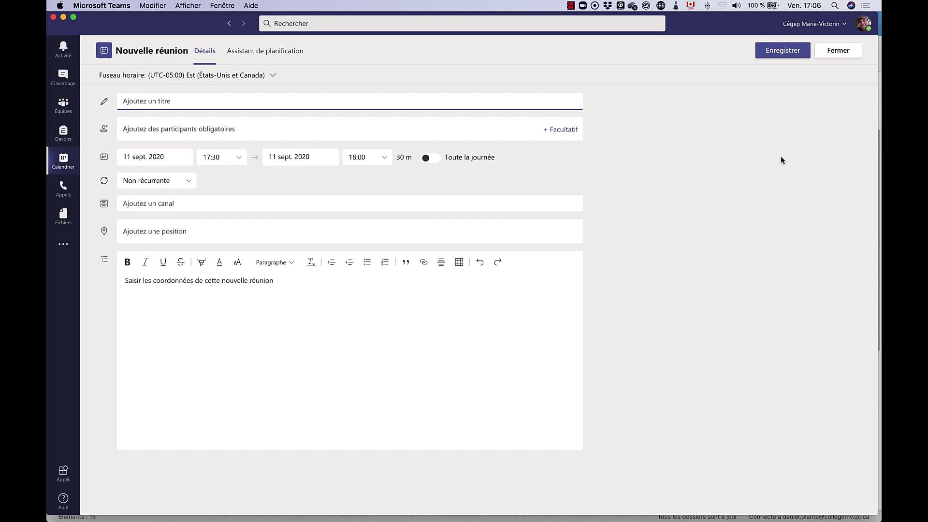
pyautogui.write('2e cours')
pyautogui.click(130, 203)
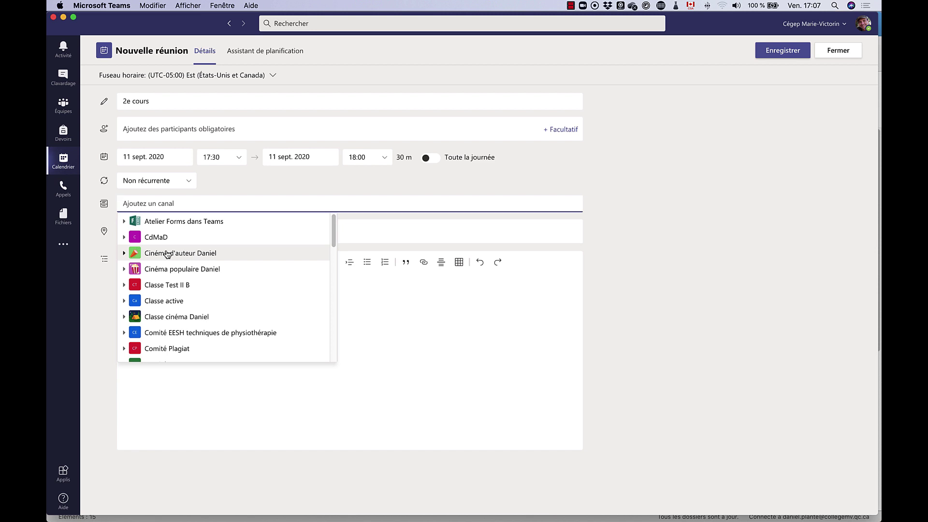
pyautogui.click(124, 253)
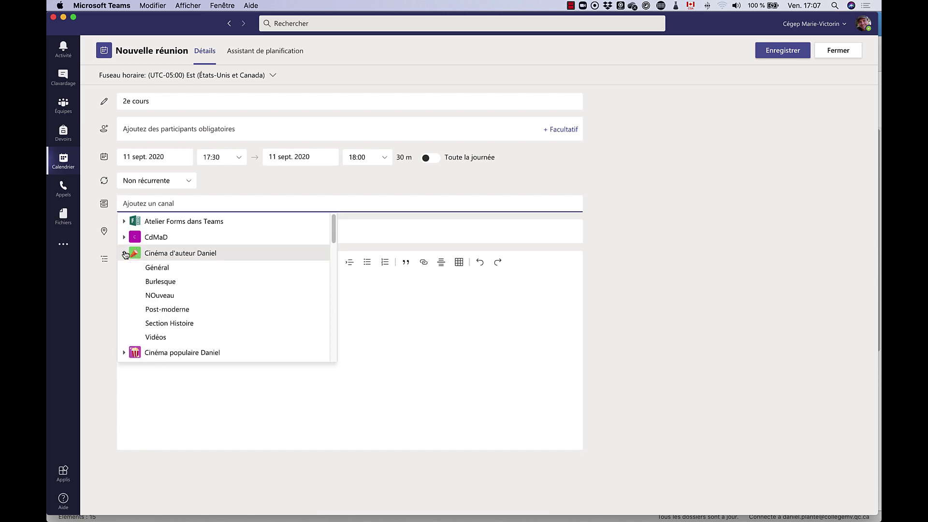
pyautogui.click(152, 268)
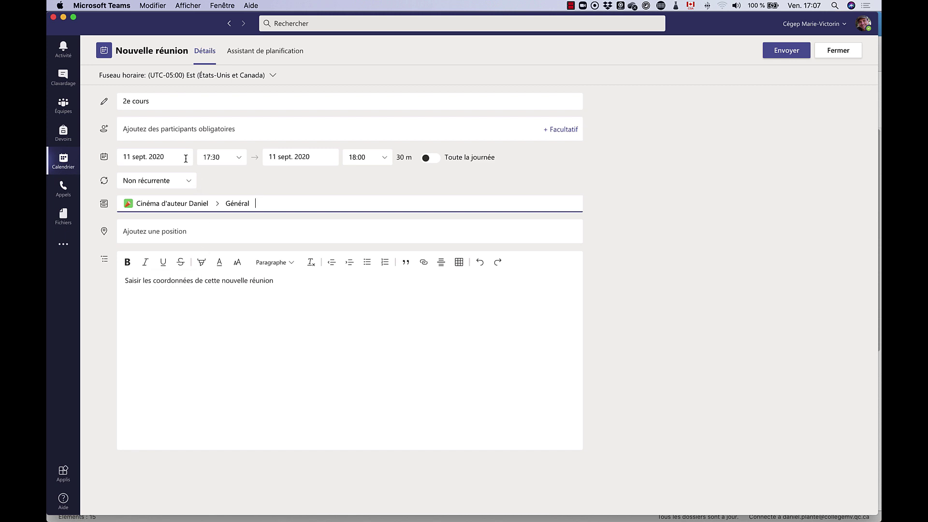
# Step: Schedule the 2e cours meeting for 5 October 2020 from 15:00 to 17:00
pyautogui.click(142, 157)
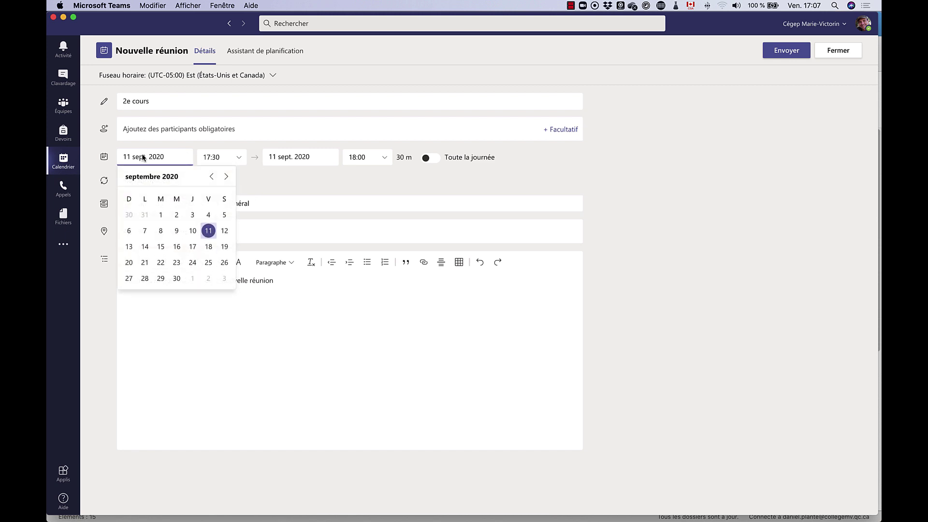
pyautogui.click(227, 178)
pyautogui.click(227, 178)
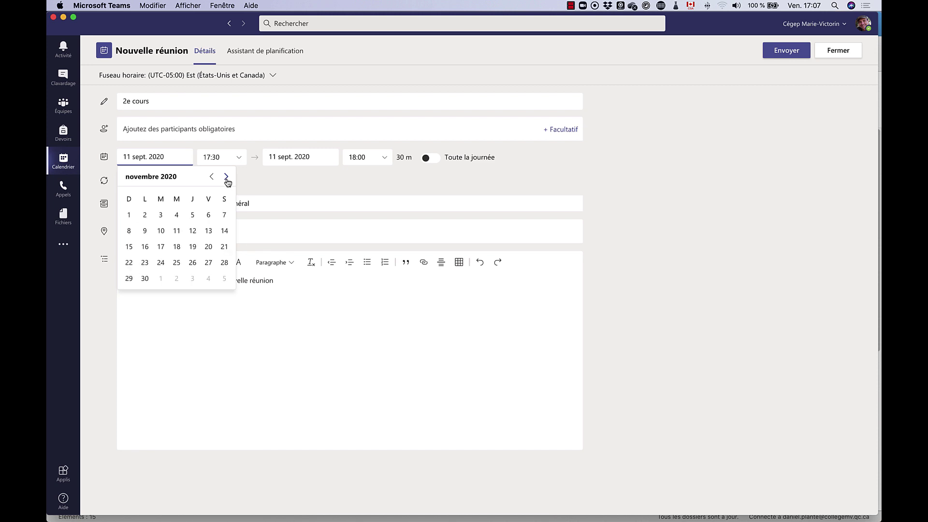
pyautogui.click(211, 178)
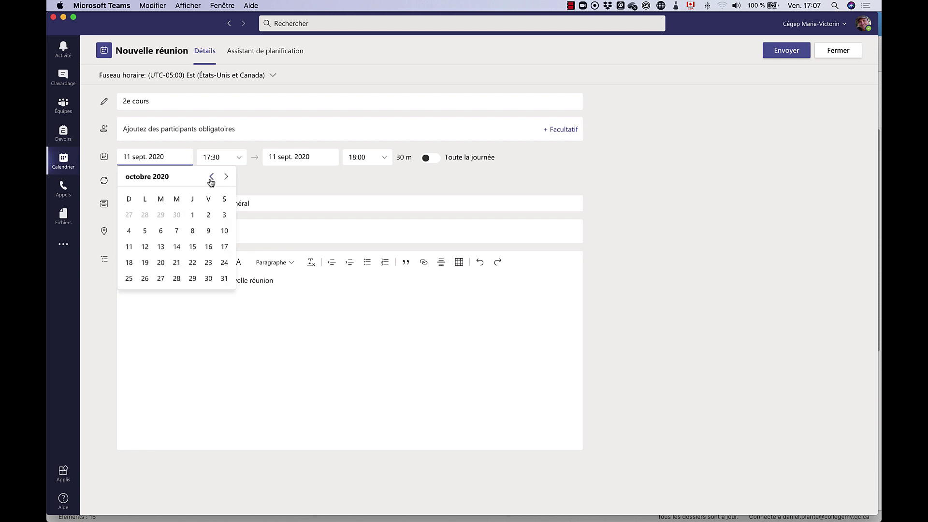
pyautogui.click(145, 232)
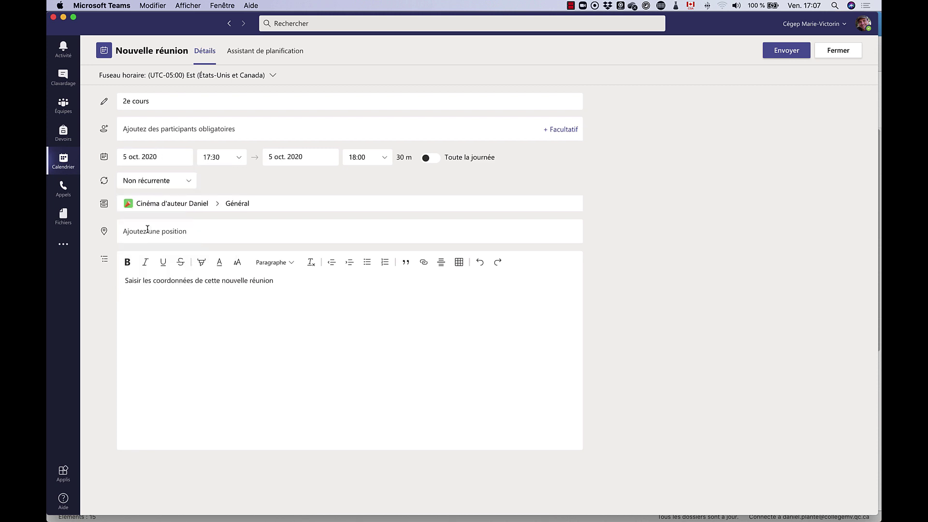
pyautogui.click(239, 157)
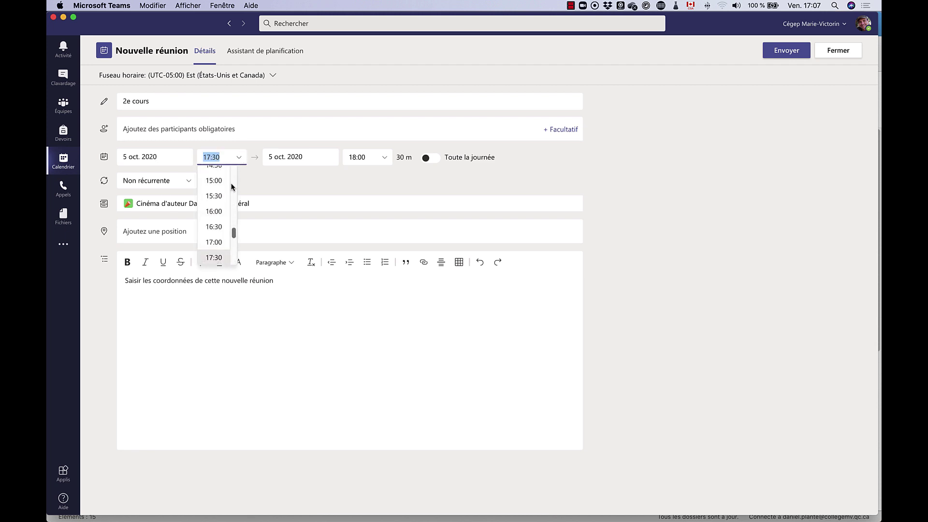
pyautogui.click(214, 181)
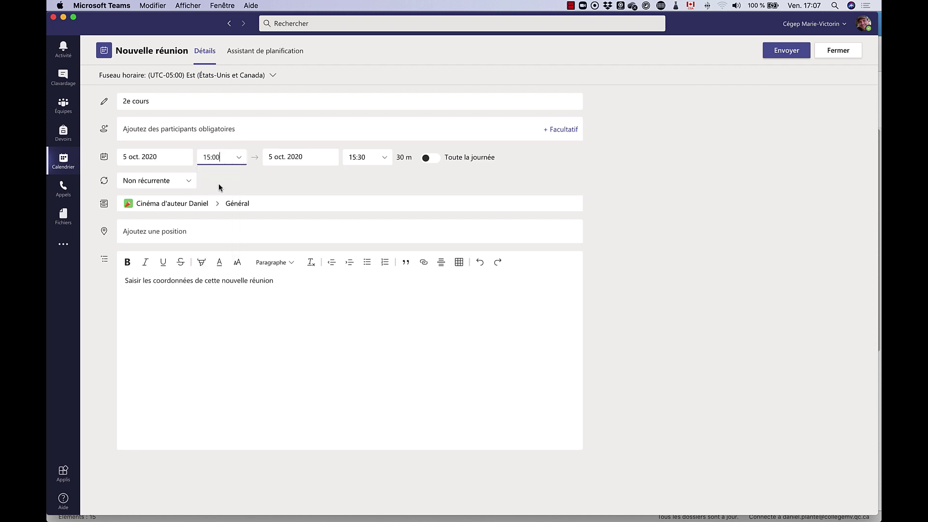
pyautogui.click(387, 160)
pyautogui.click(368, 235)
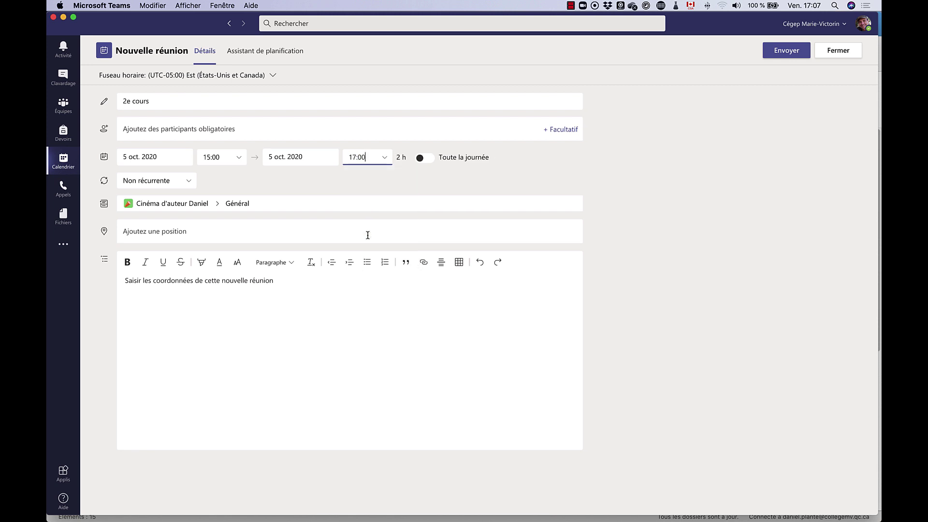
# Step: Enter the meeting description "Révision du premier film muet." and send the invitation
pyautogui.click(188, 289)
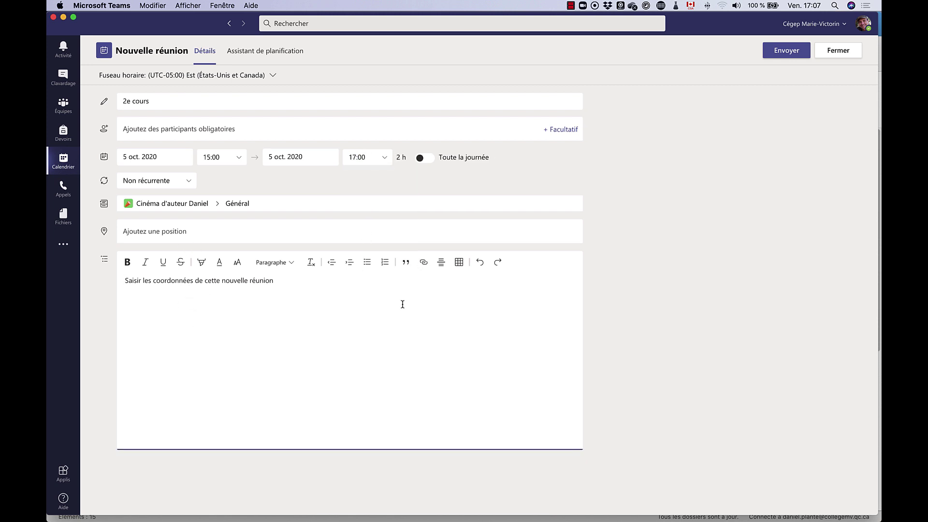
pyautogui.write('Ré')
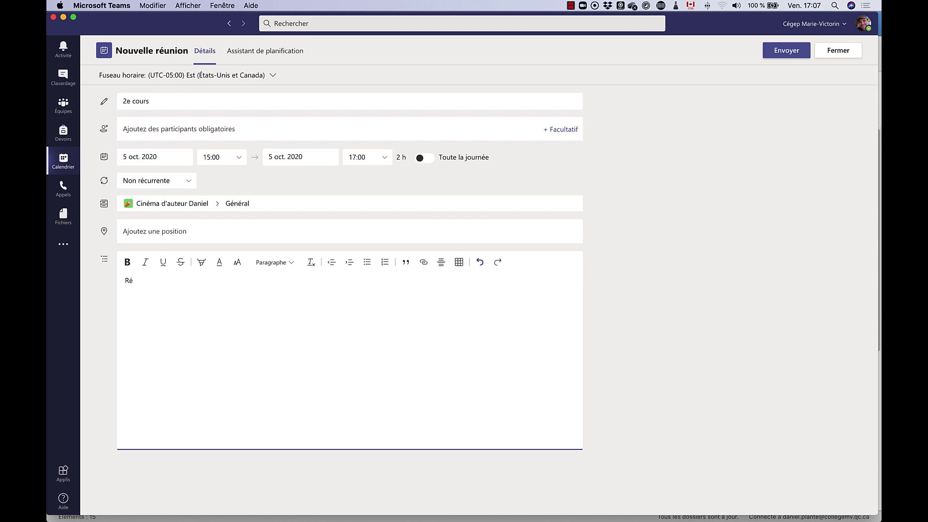
pyautogui.write('vision du premier film muet.')
pyautogui.click(794, 53)
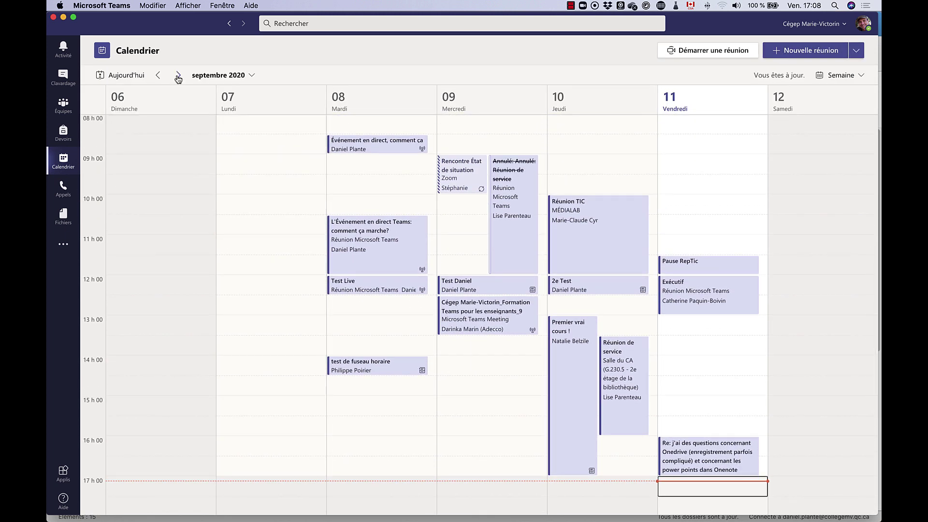
# Step: Open the 2e cours meeting from the calendar week of 4 October and join it with camera and microphone on
pyautogui.click(179, 76)
pyautogui.click(178, 77)
pyautogui.click(178, 75)
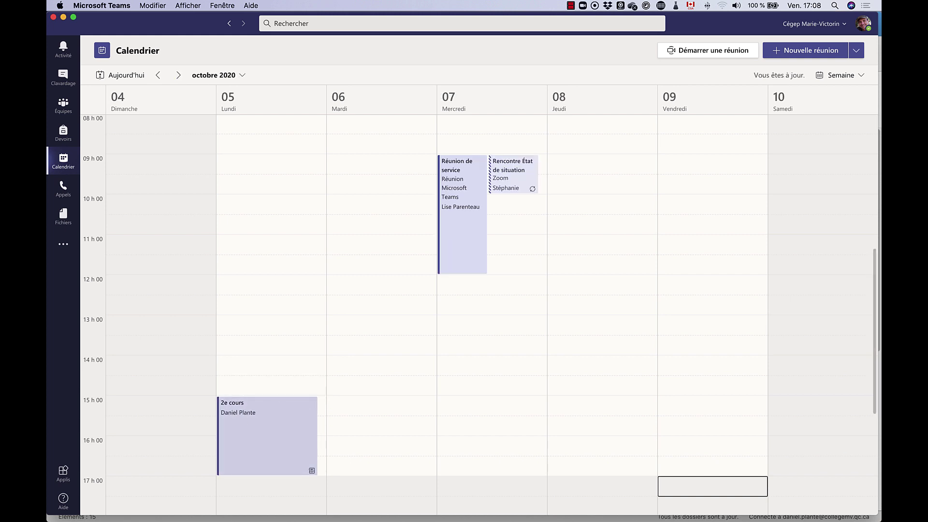
pyautogui.doubleClick(251, 437)
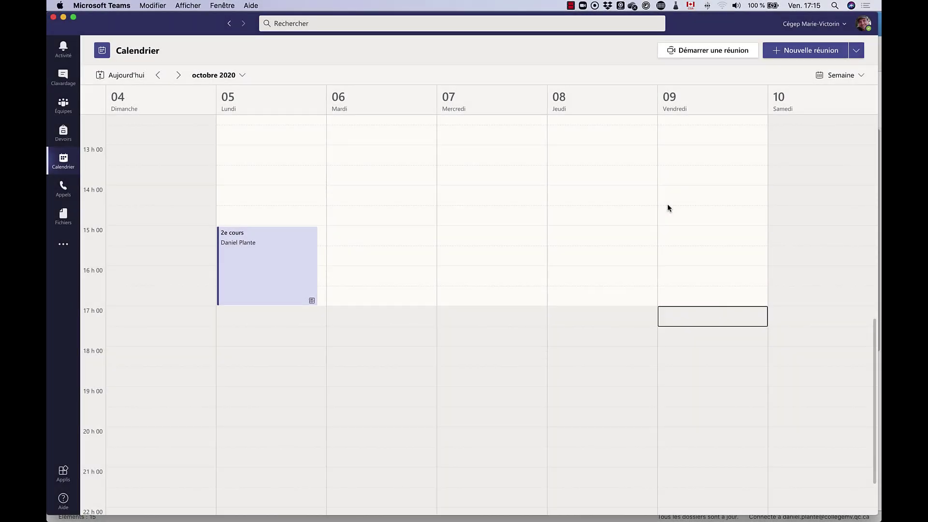
pyautogui.doubleClick(285, 284)
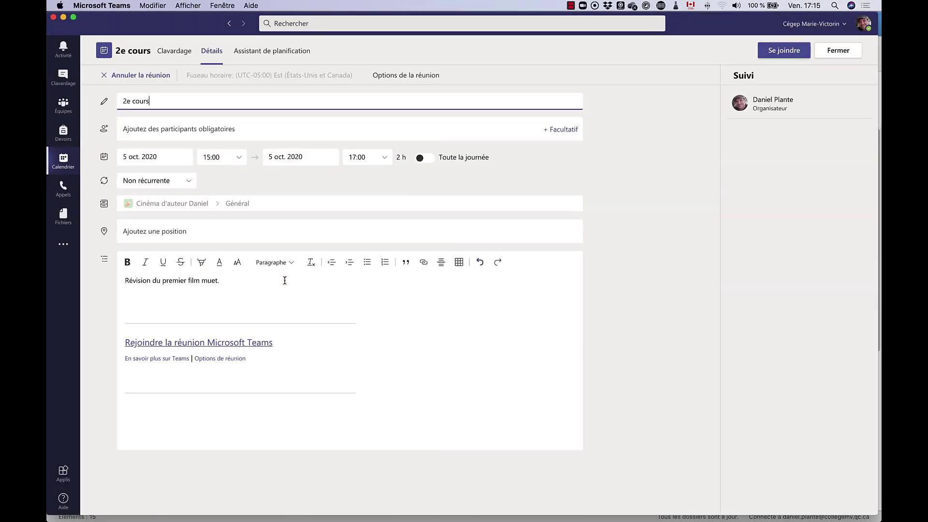
pyautogui.click(781, 50)
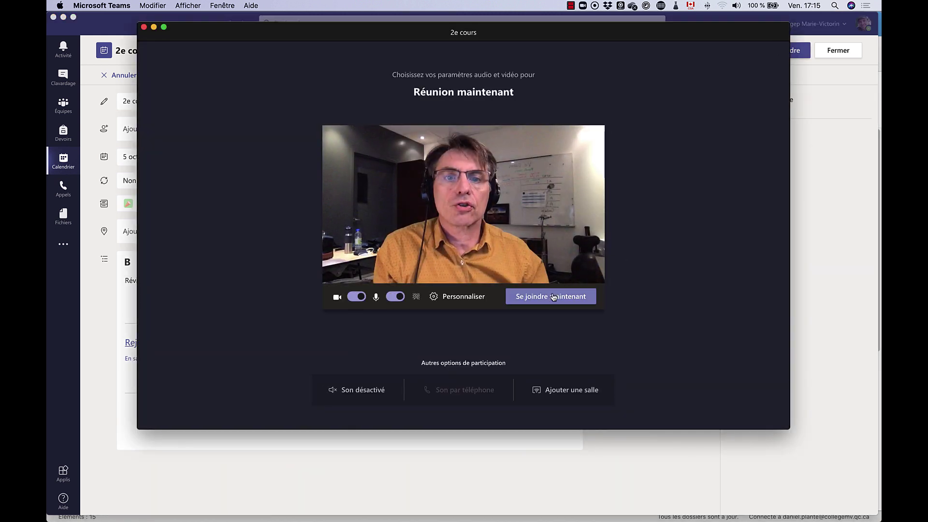
pyautogui.click(584, 296)
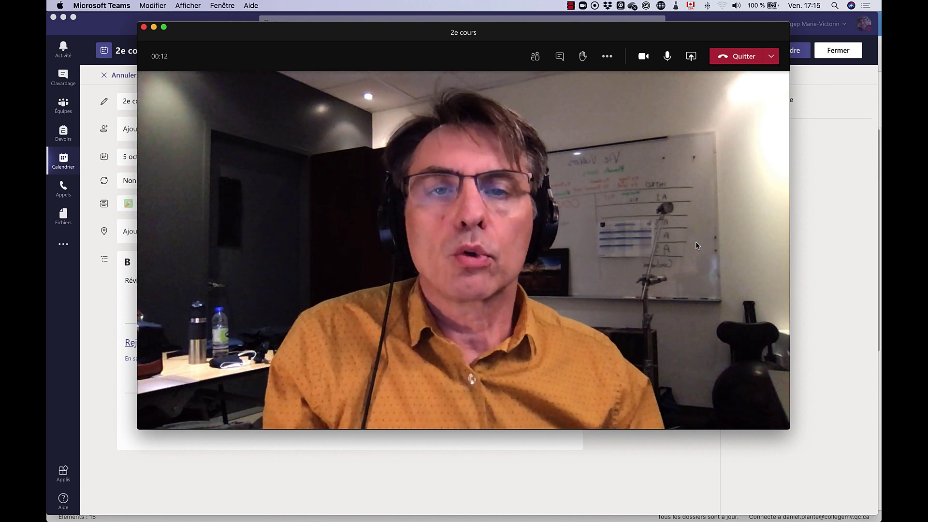
# Step: Start recording the 2e cours meeting, then stop the recording and confirm
pyautogui.click(611, 59)
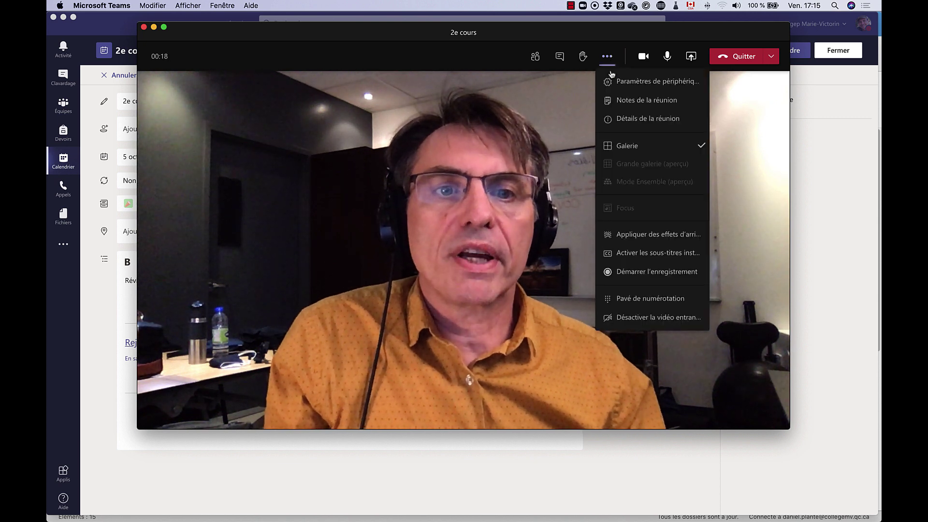
pyautogui.click(649, 272)
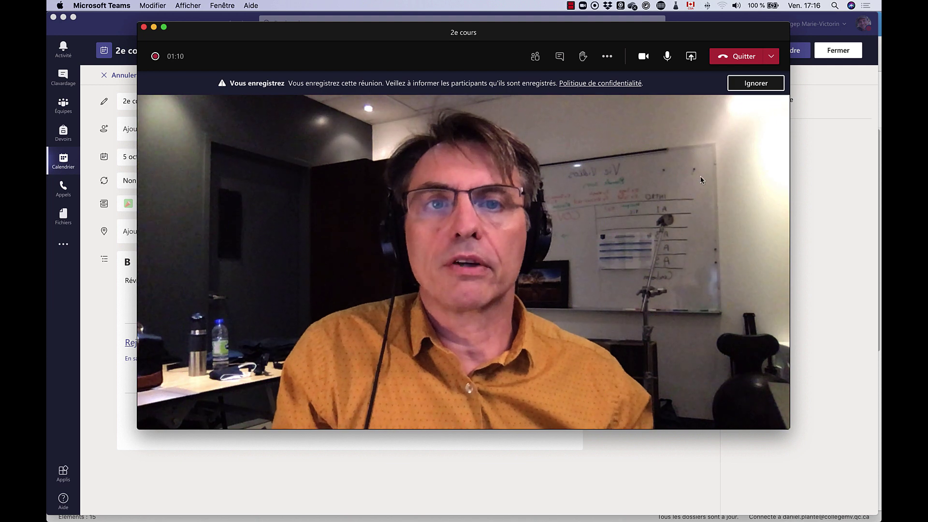
pyautogui.click(608, 60)
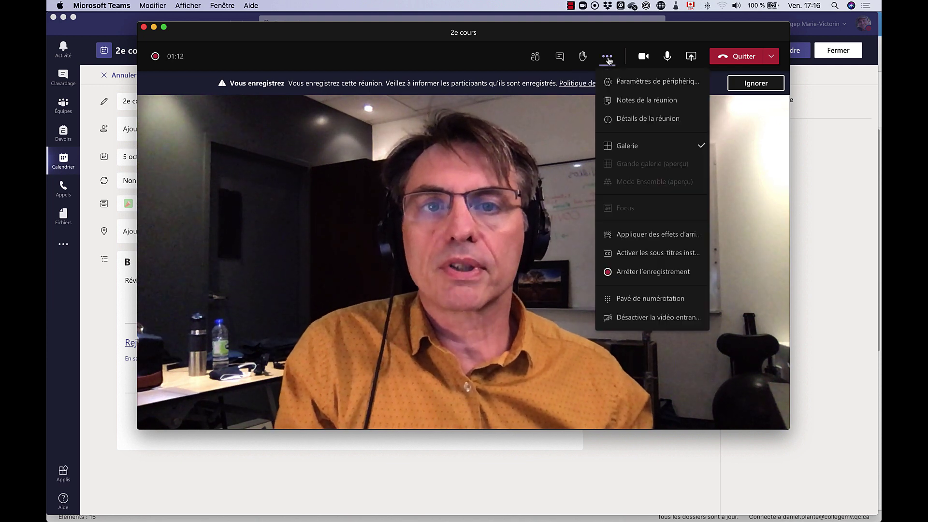
pyautogui.click(647, 273)
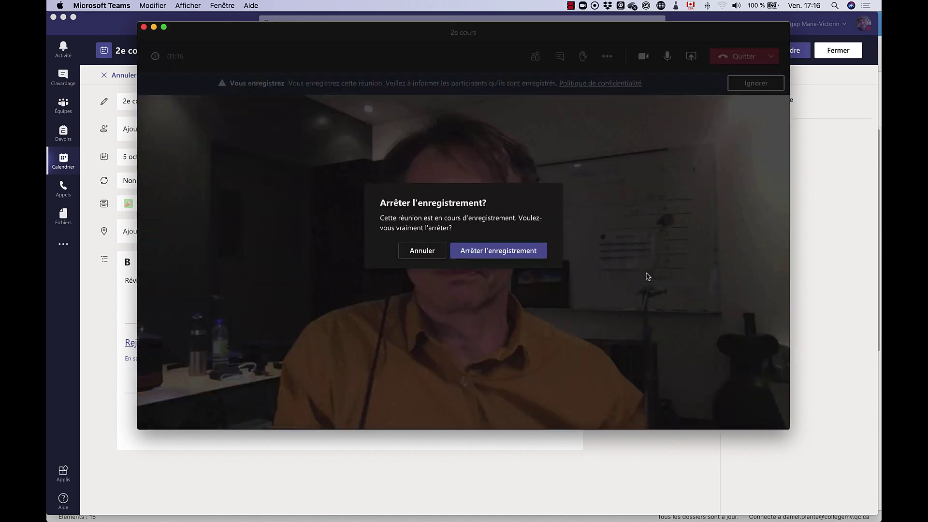
pyautogui.click(491, 252)
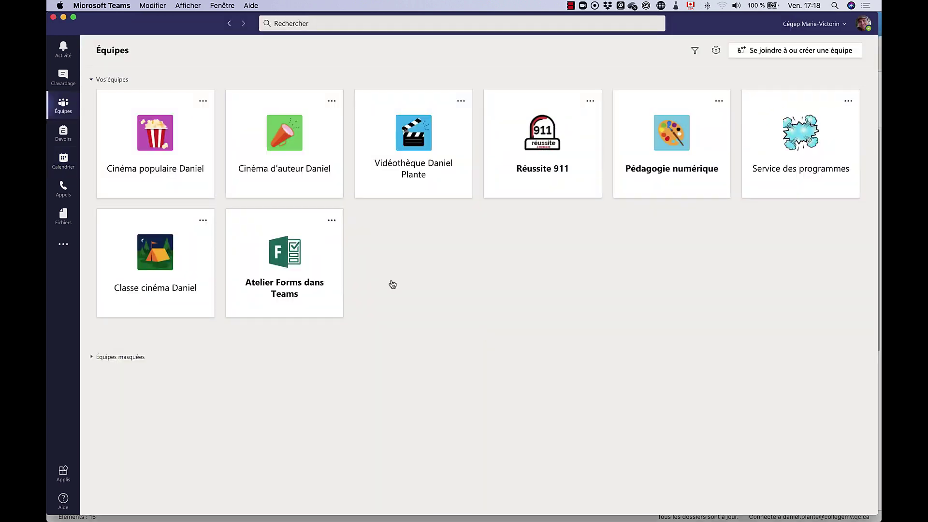
# Step: Open the Cinéma d'auteur team from the list of teams
pyautogui.click(300, 131)
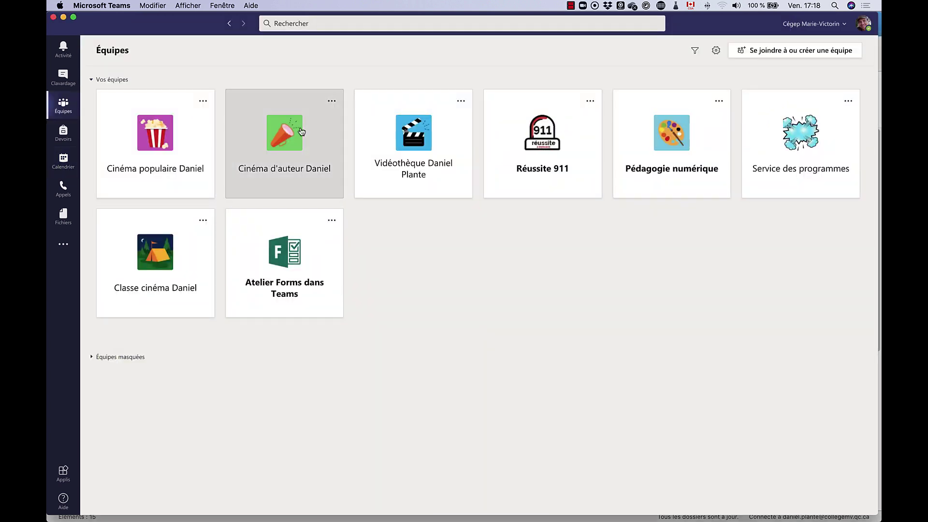
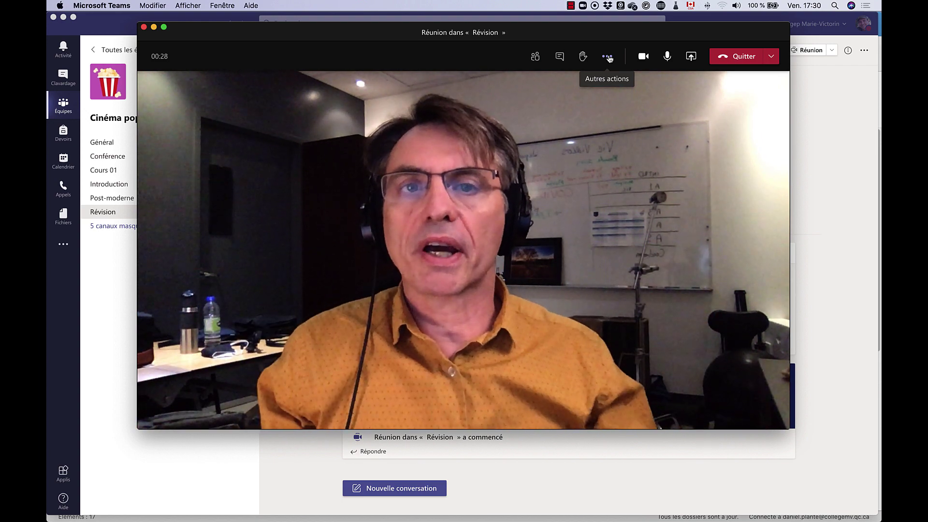
# Step: Open the background effects of the Révision channel meeting and preview the blur effect (Flouter) on the video
pyautogui.click(607, 57)
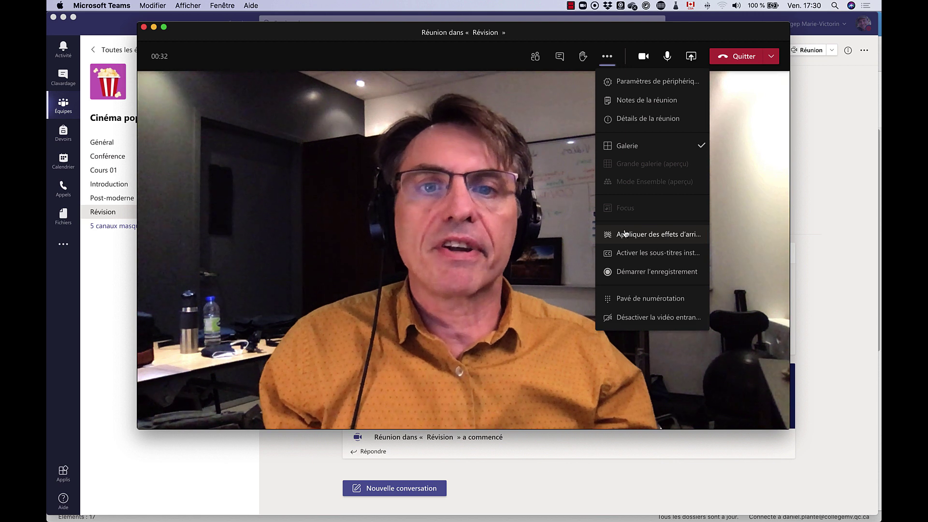
pyautogui.click(624, 234)
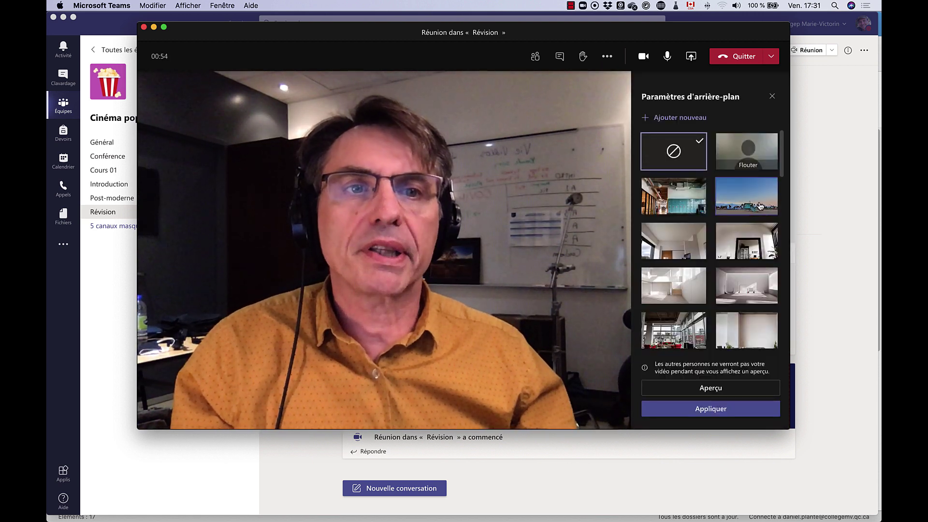
pyautogui.click(750, 154)
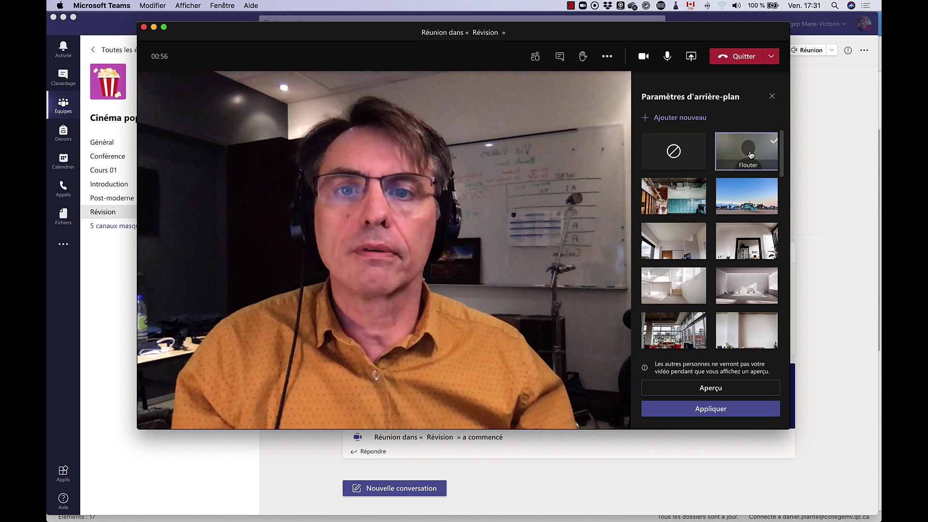
pyautogui.click(734, 387)
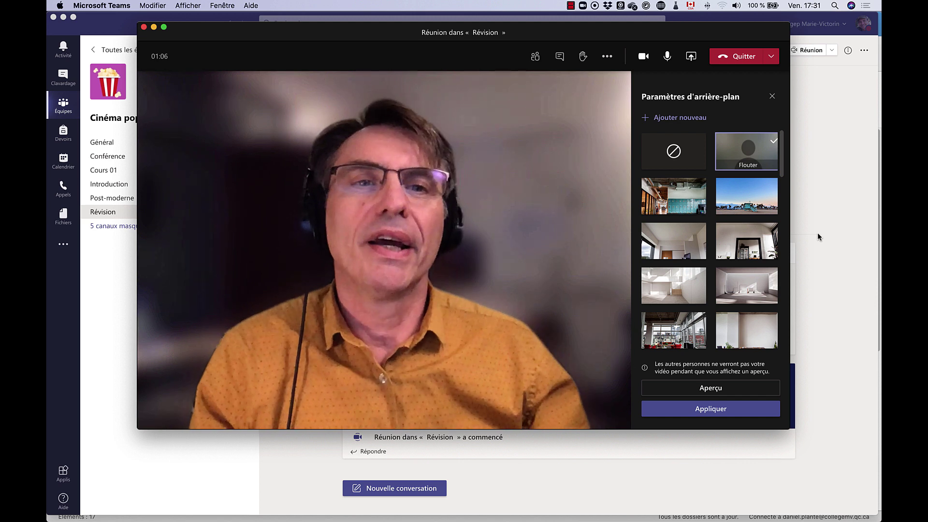
# Step: Apply the built-in white room image with the black-framed mirror as the video background
pyautogui.click(735, 203)
pyautogui.click(735, 248)
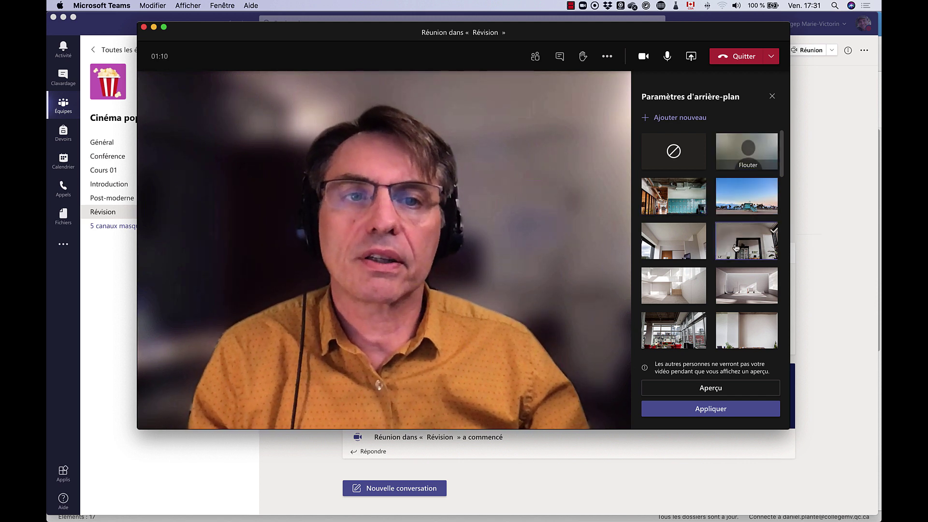
pyautogui.click(730, 409)
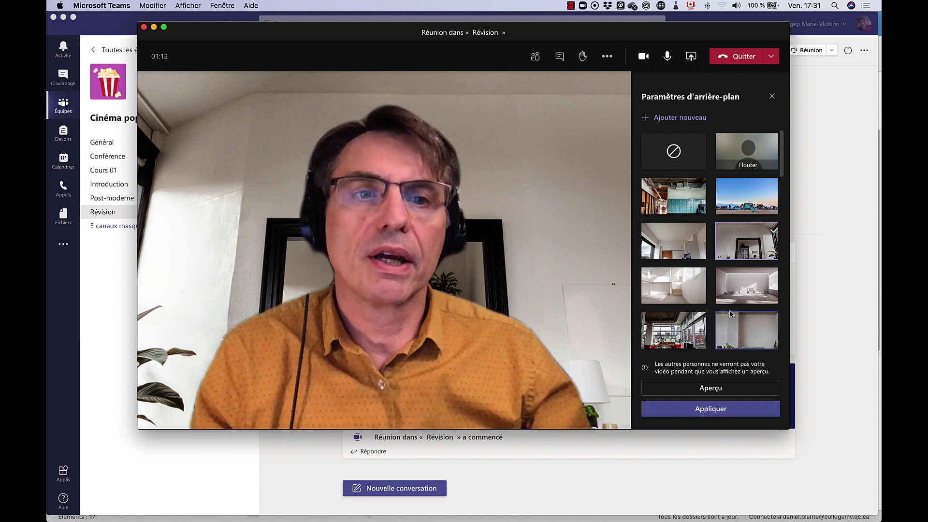
# Step: Add IMG_5001.JPG from the OneDrive folder Fonds d'écran as a new custom background image
pyautogui.scroll(-5, 731, 314)
pyautogui.scroll(5, 731, 314)
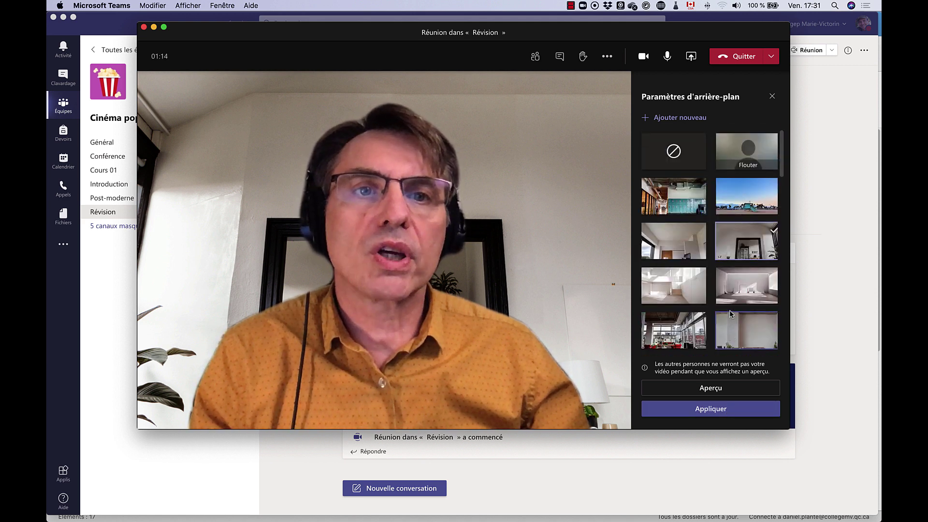
pyautogui.click(678, 120)
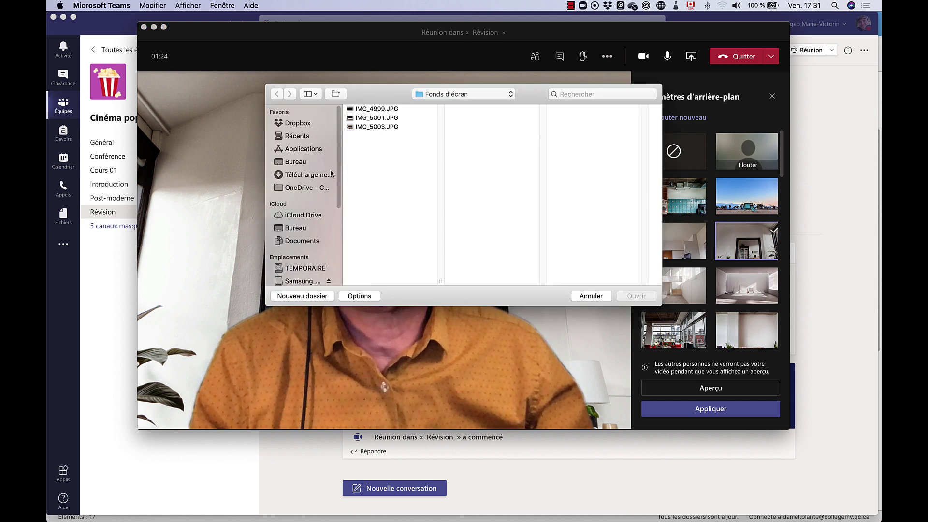
pyautogui.scroll(-3, 309, 184)
pyautogui.scroll(3, 300, 193)
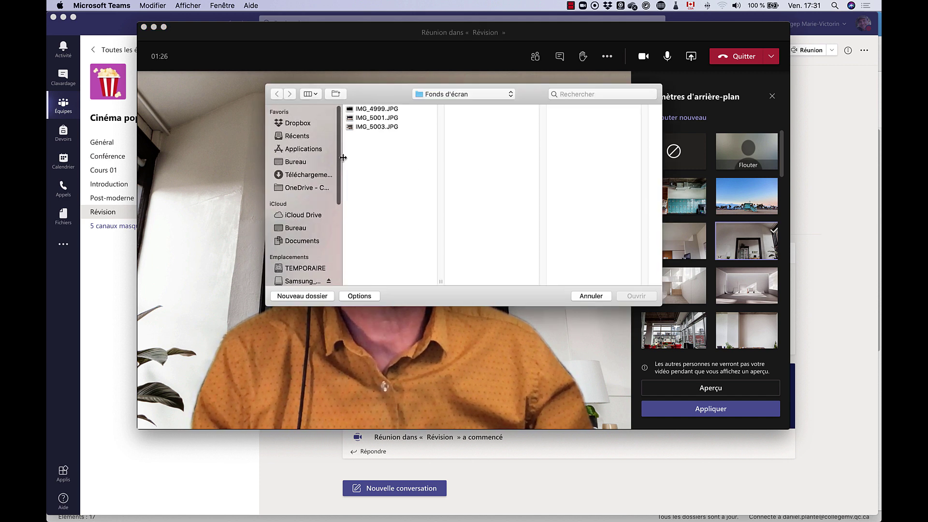
pyautogui.click(302, 188)
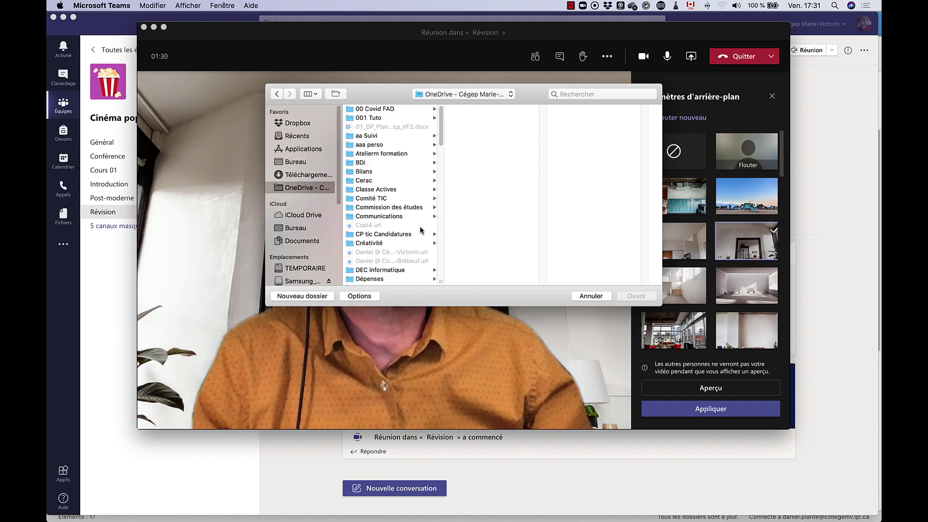
pyautogui.moveTo(441, 145); pyautogui.dragTo(442, 190)
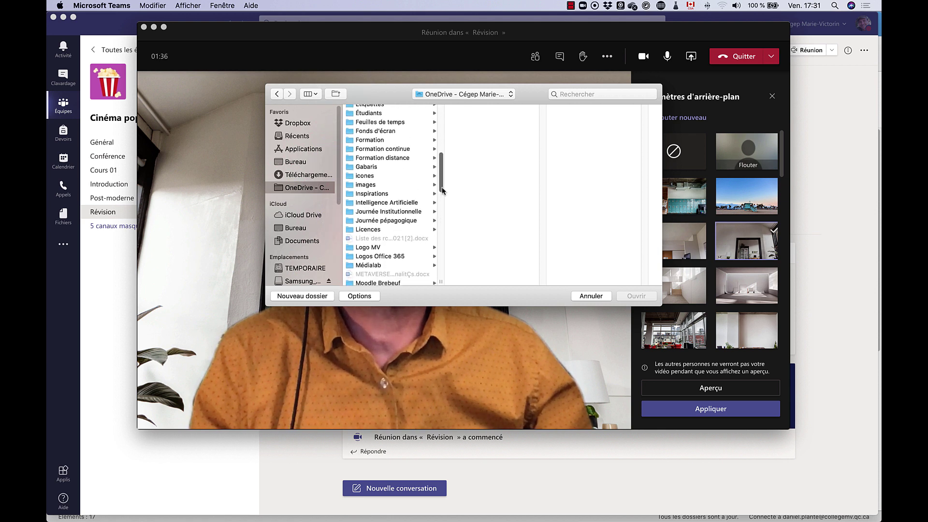
pyautogui.click(400, 132)
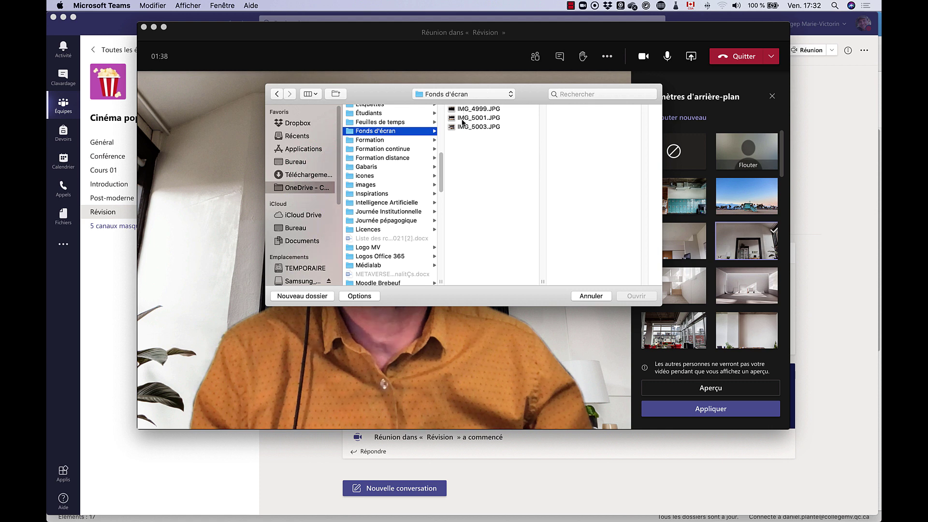
pyautogui.click(476, 118)
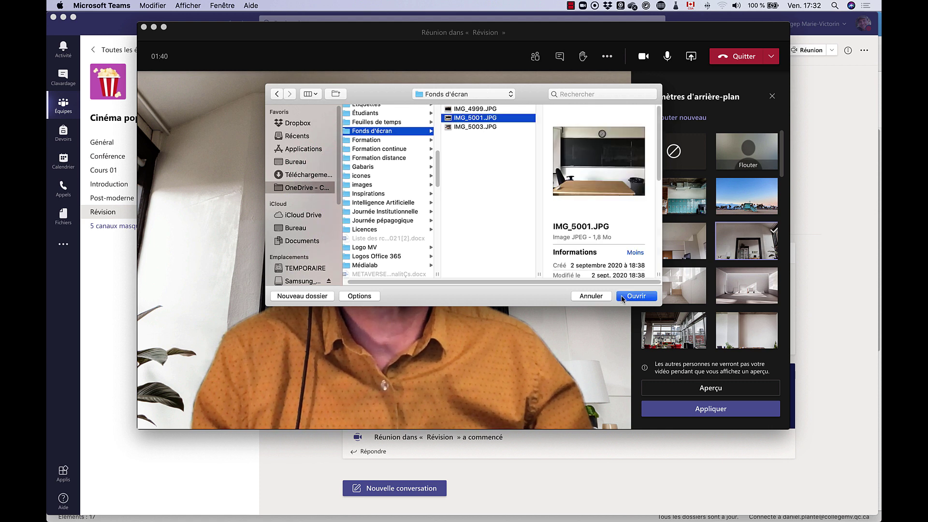
pyautogui.click(627, 296)
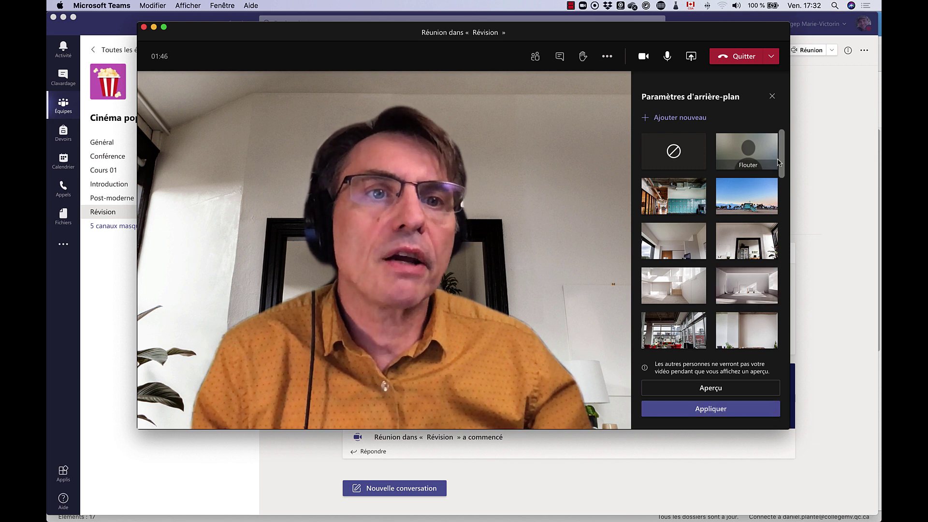
# Step: Apply the uploaded blackboard classroom image at the end of the background gallery as the video background
pyautogui.scroll(-10, 779, 233)
pyautogui.scroll(-10, 778, 233)
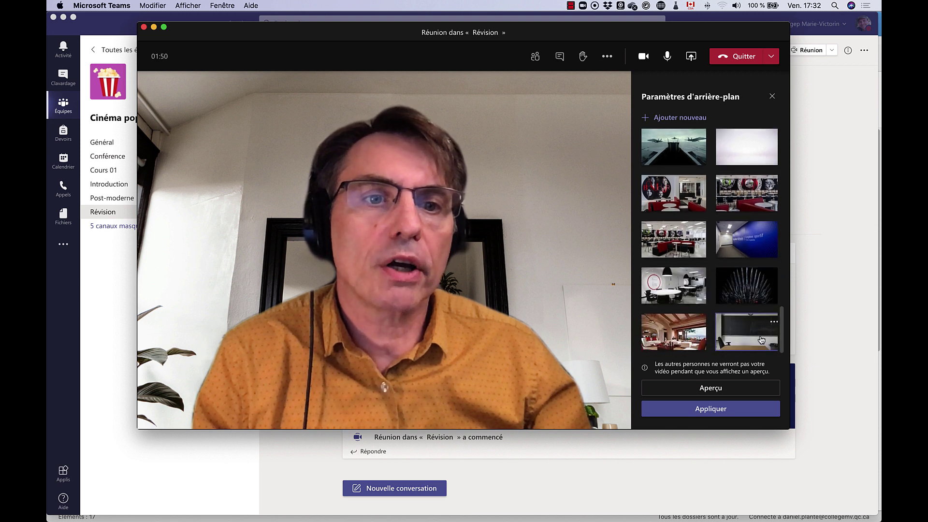
pyautogui.click(707, 409)
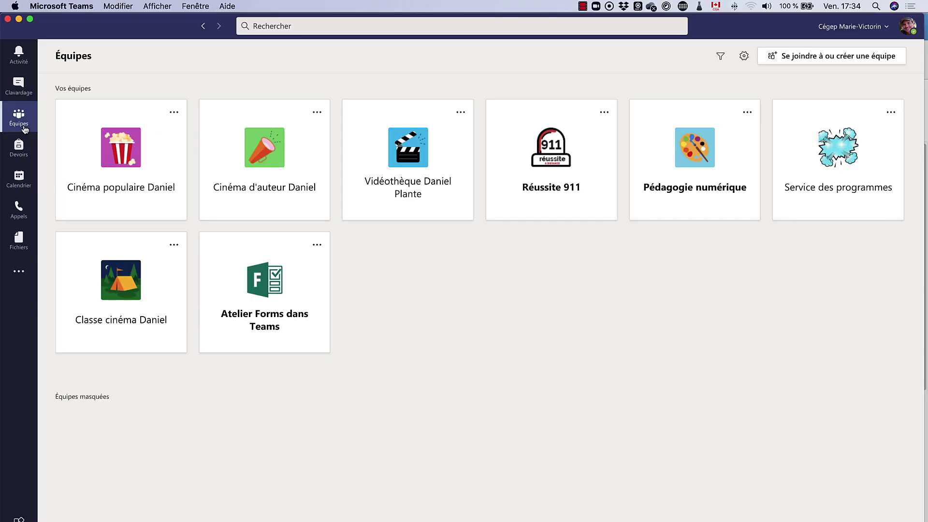
# Step: Look through the Appels section: Historique, Contacts, Messagerie vocale and Numérotation rapide
pyautogui.click(19, 211)
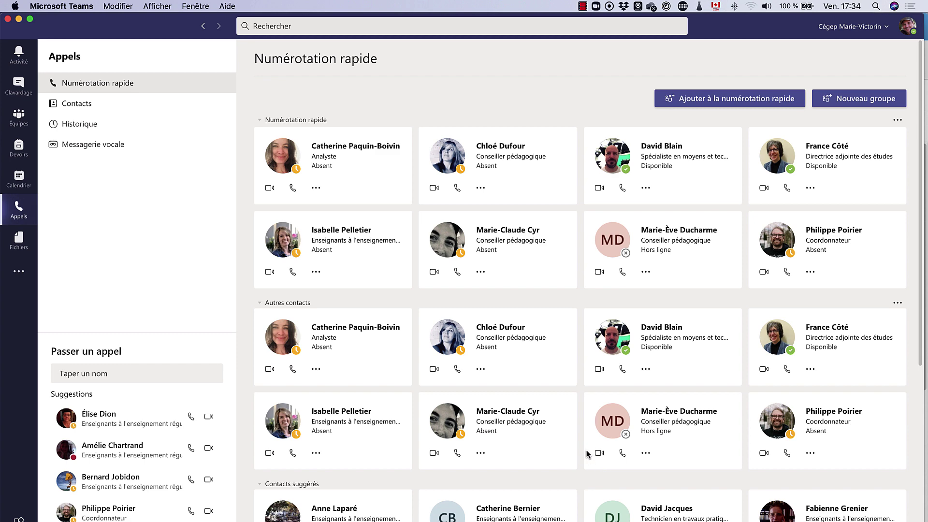
pyautogui.click(96, 121)
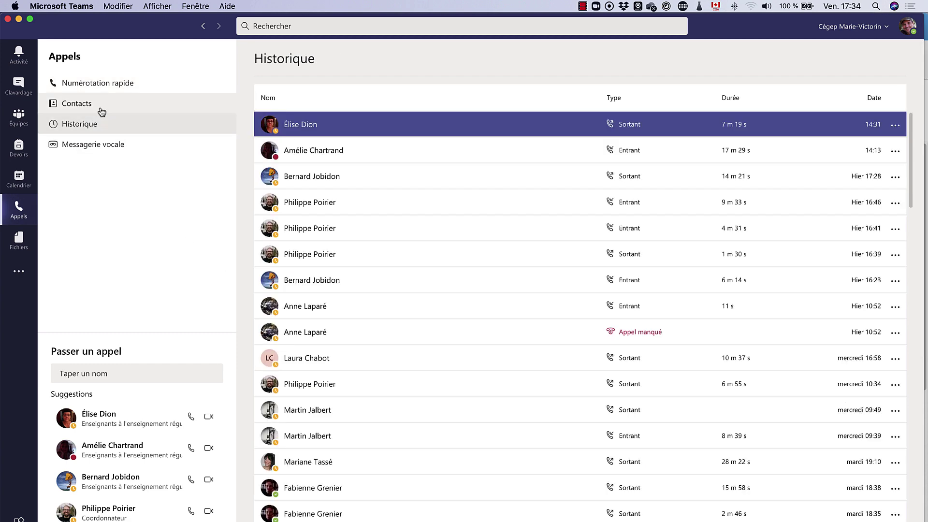
pyautogui.click(128, 113)
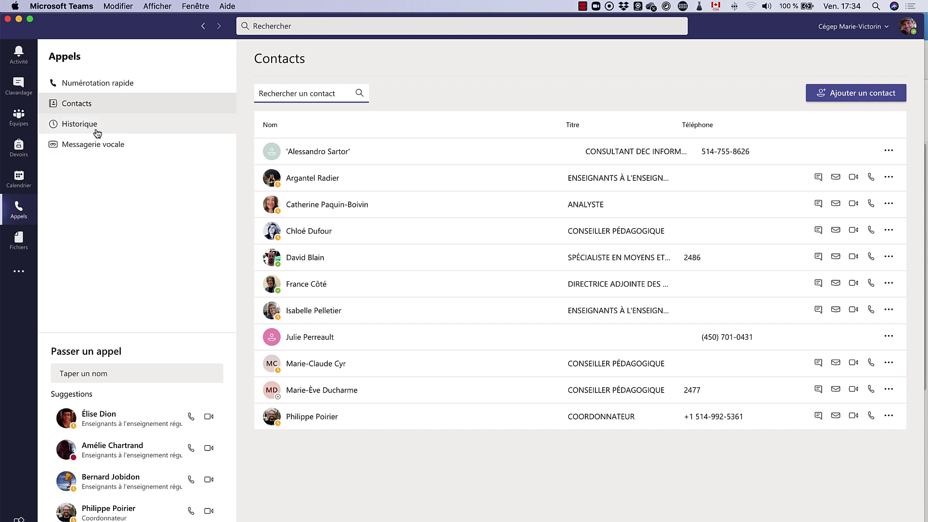
pyautogui.click(117, 150)
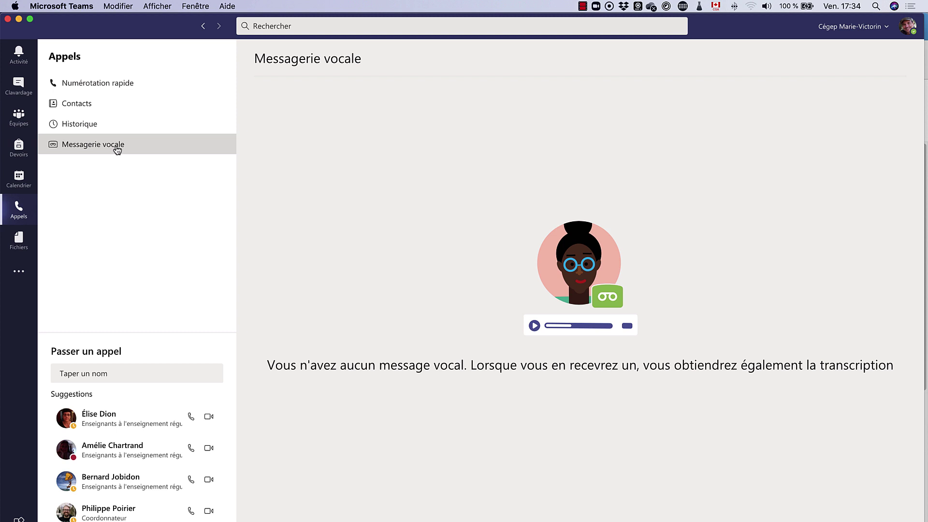
pyautogui.click(107, 87)
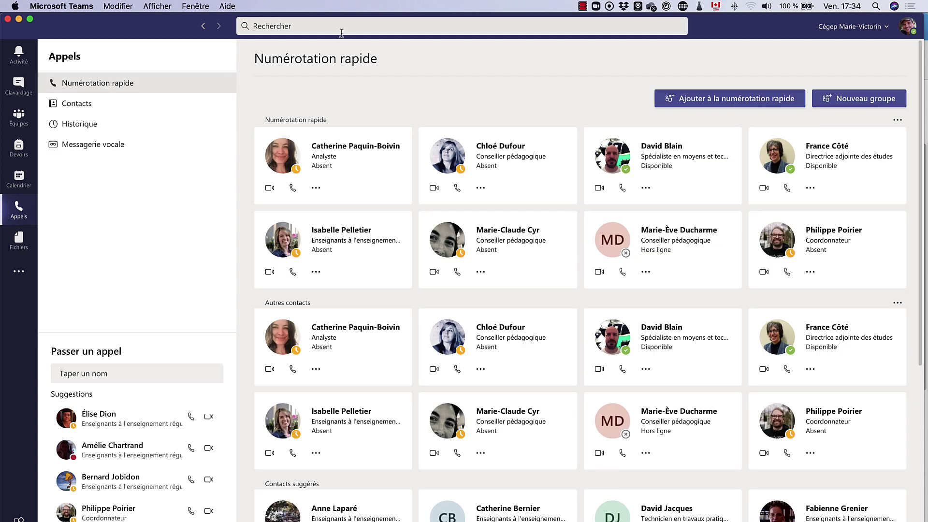
# Step: Find a colleague by first name with the global search, and place a video call from their chat before hanging up
pyautogui.click(297, 25)
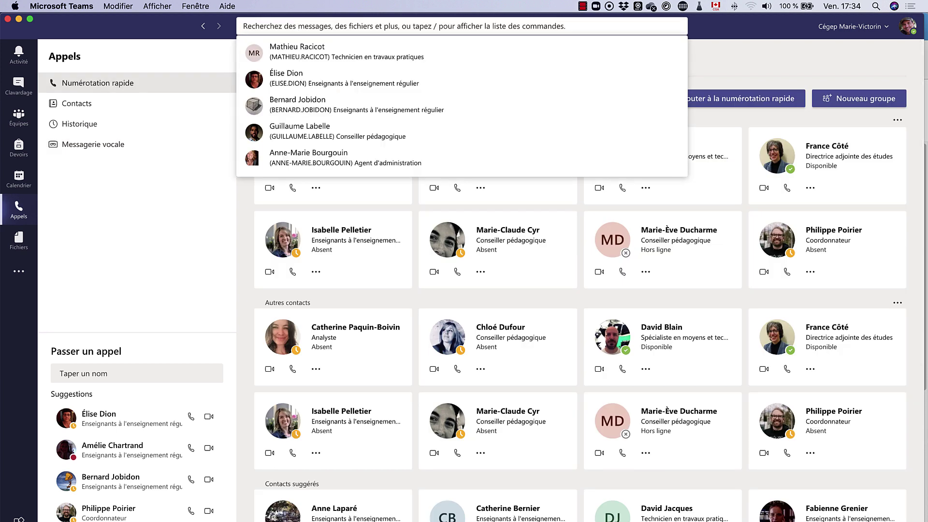
pyautogui.write('david')
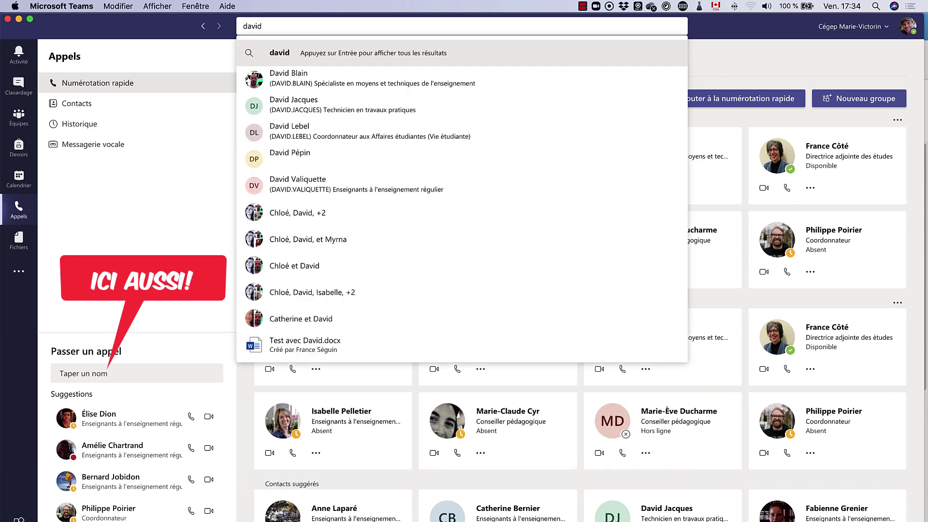
pyautogui.click(304, 77)
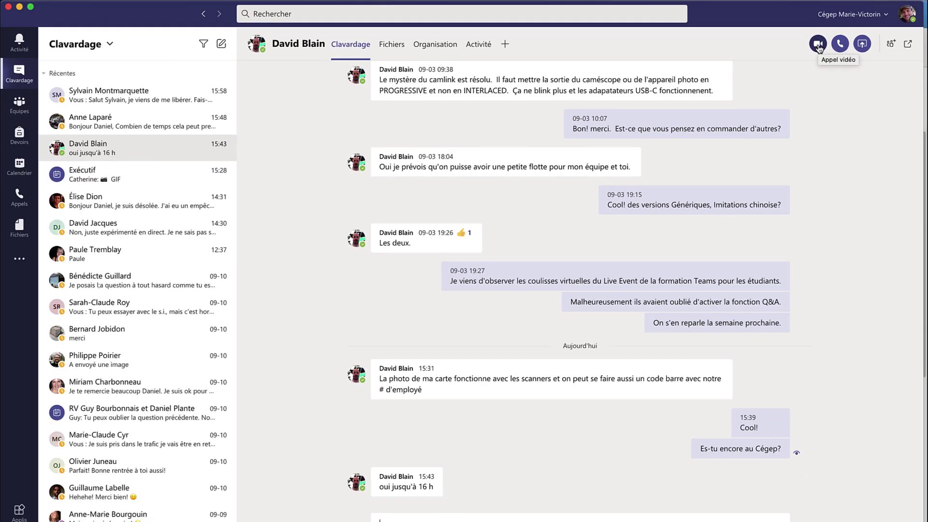
pyautogui.click(817, 44)
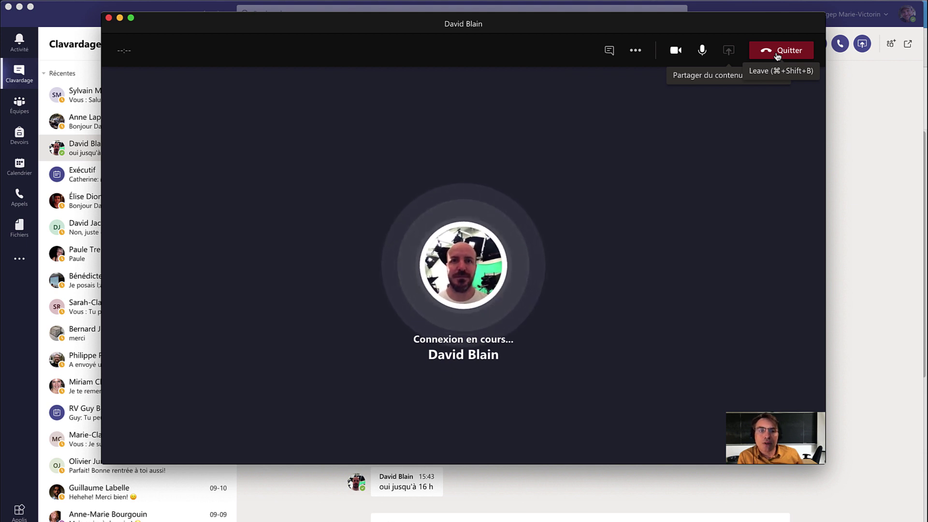
pyautogui.click(777, 52)
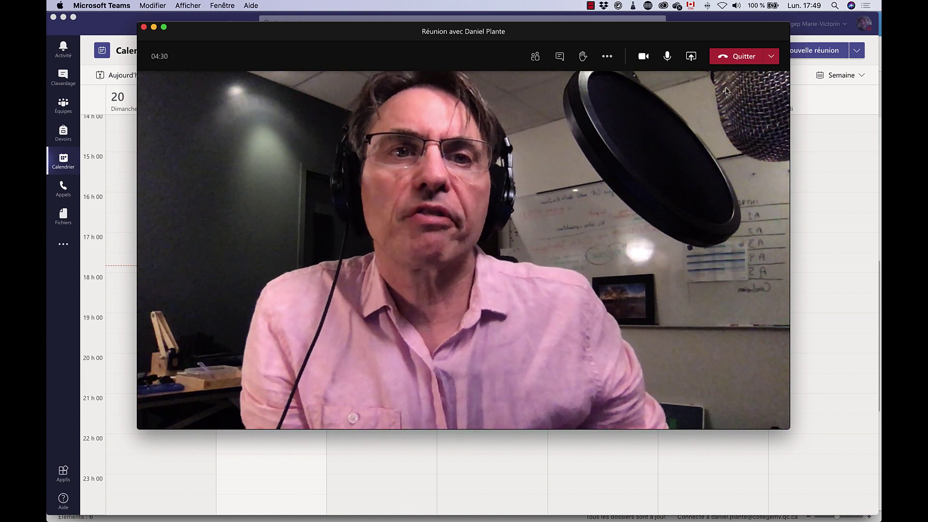
# Step: Show the meeting's sharing options, including the browse sources for PowerPoint files, and share the whole desktop Screen #1
pyautogui.click(691, 56)
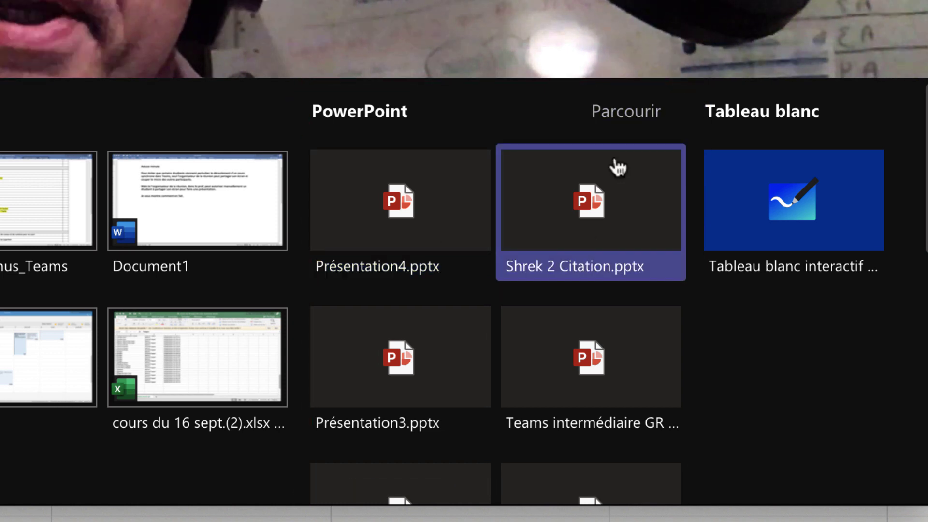
pyautogui.click(633, 120)
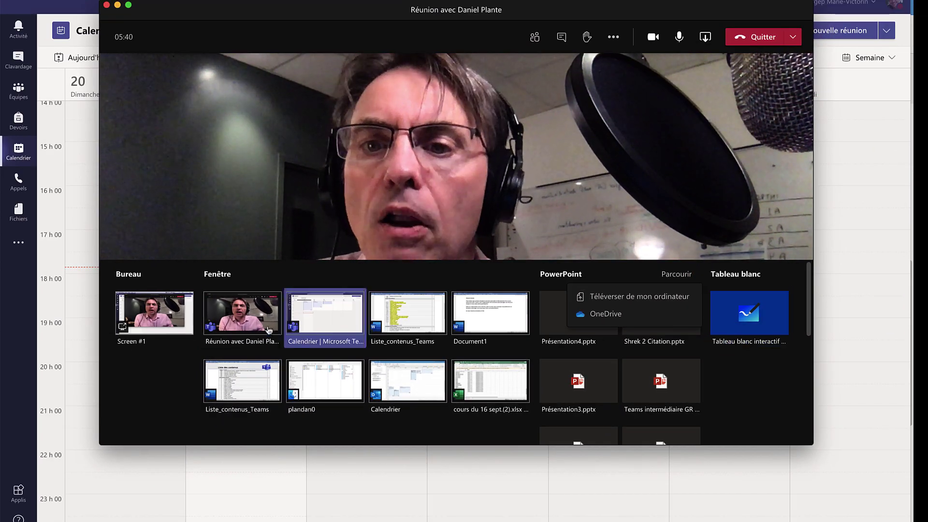
pyautogui.click(146, 319)
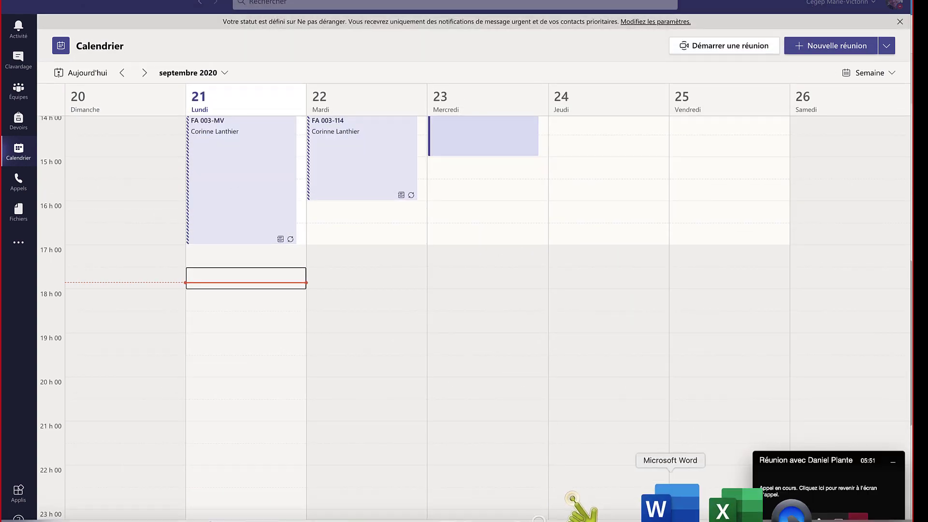
# Step: Bring up the Liste_contenus_Teams document in Word during the screen share, and return to the meeting window to stop sharing
pyautogui.click(672, 505)
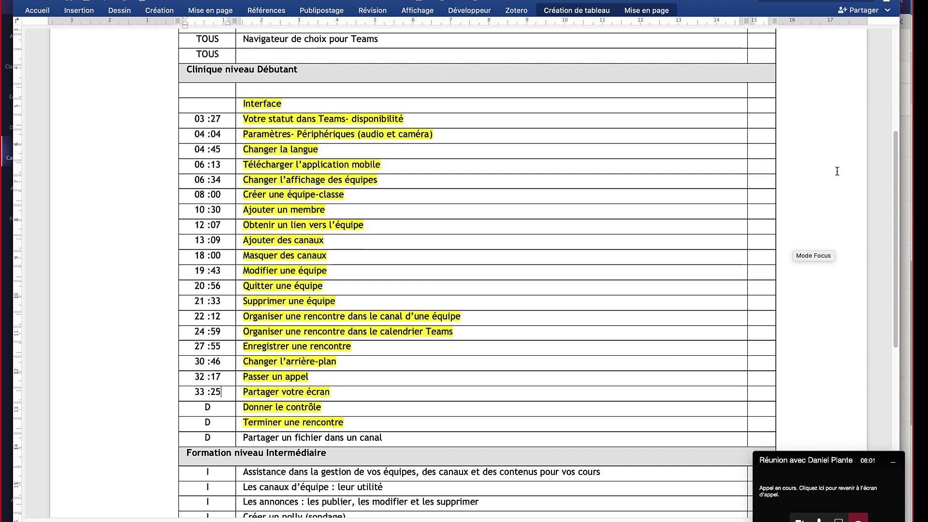
pyautogui.click(846, 502)
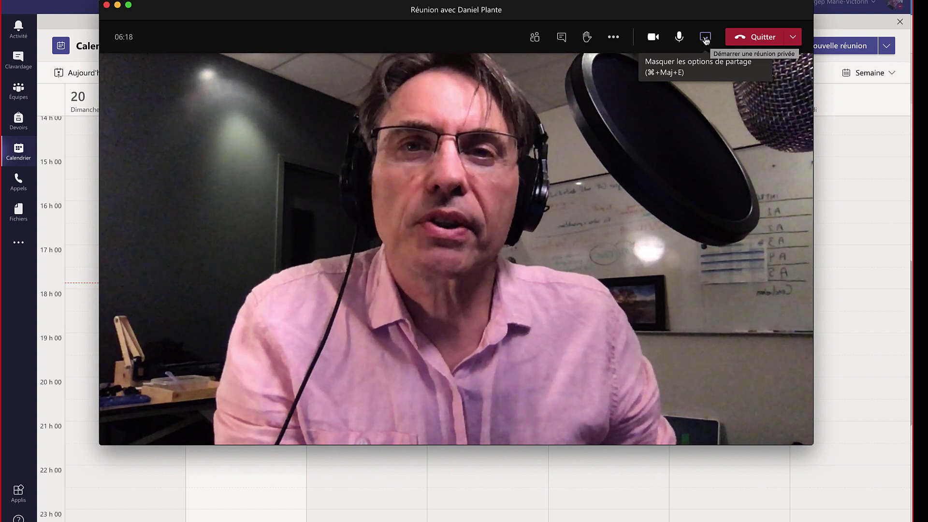
pyautogui.click(706, 38)
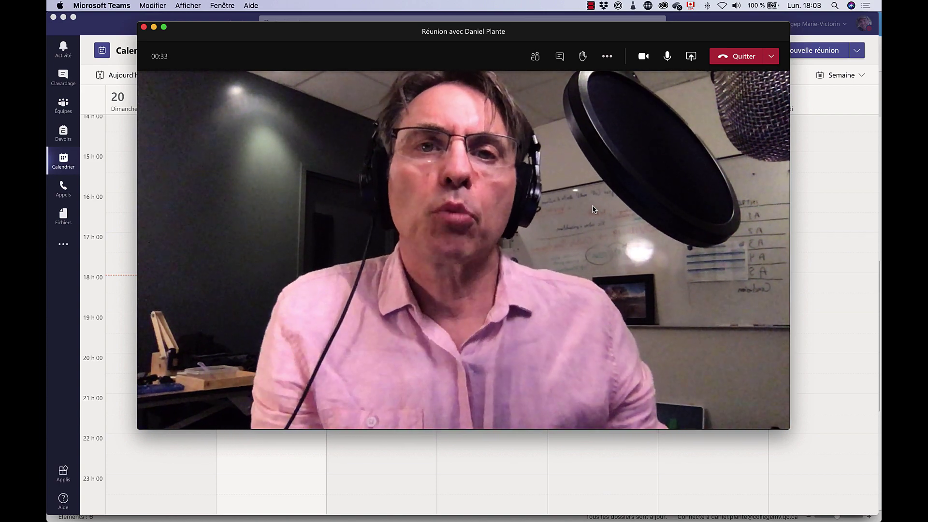
# Step: Share the whole desktop in the meeting, and reveal the presenter bar with Donner le contrôle to stop the presentation
pyautogui.click(691, 56)
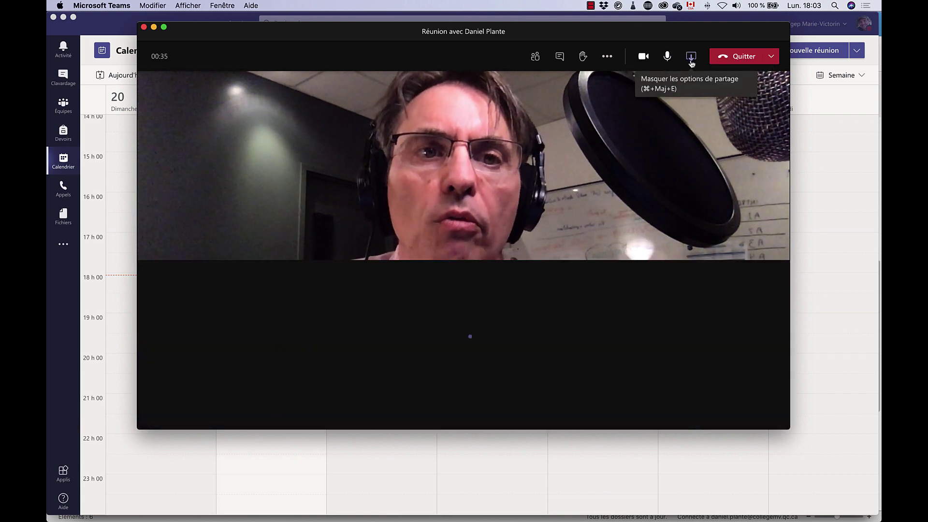
pyautogui.click(165, 305)
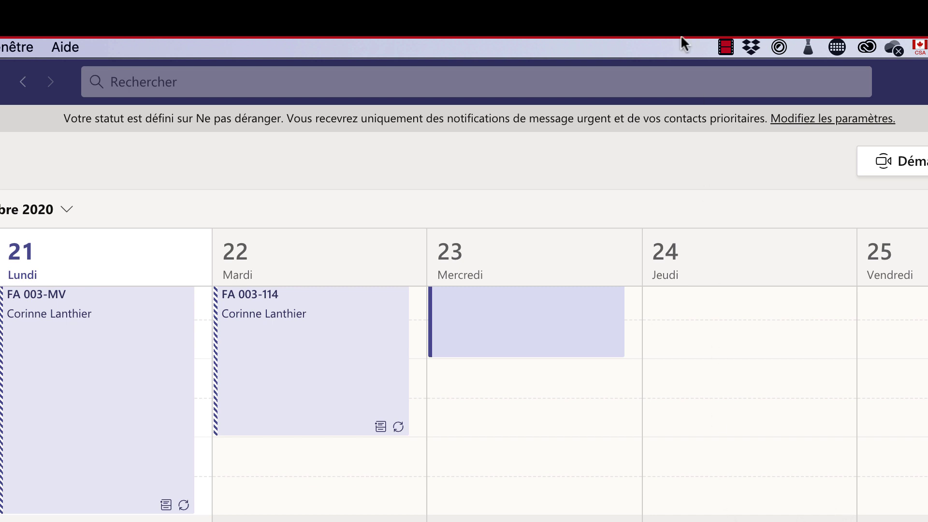
pyautogui.moveTo(680, 36)
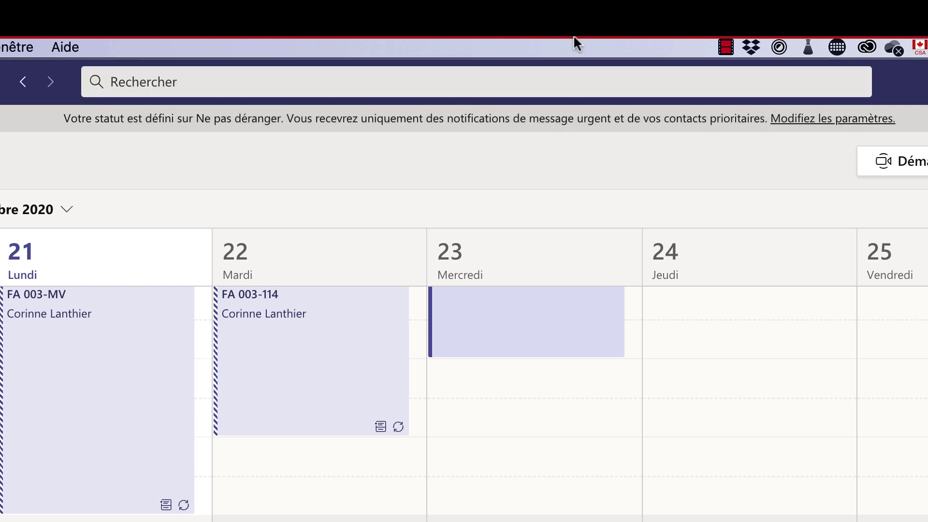
pyautogui.moveTo(576, 37)
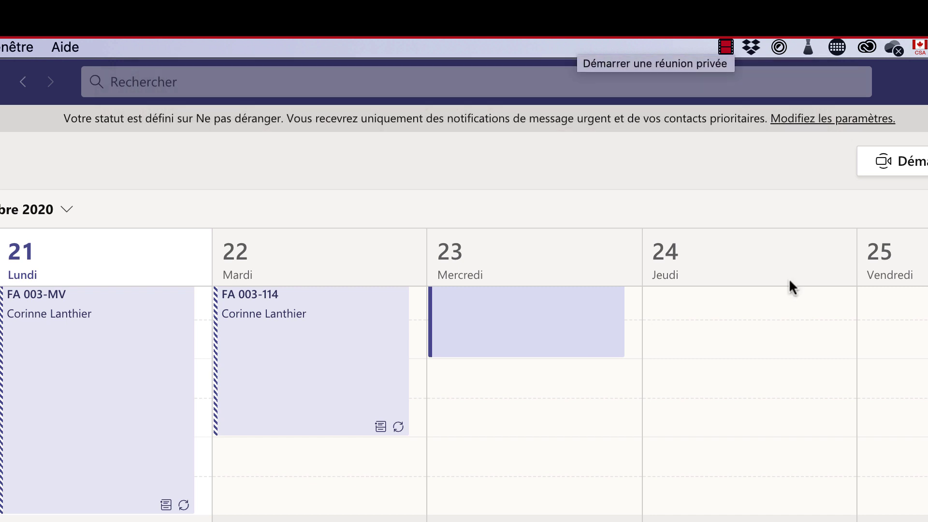
pyautogui.moveTo(546, 39)
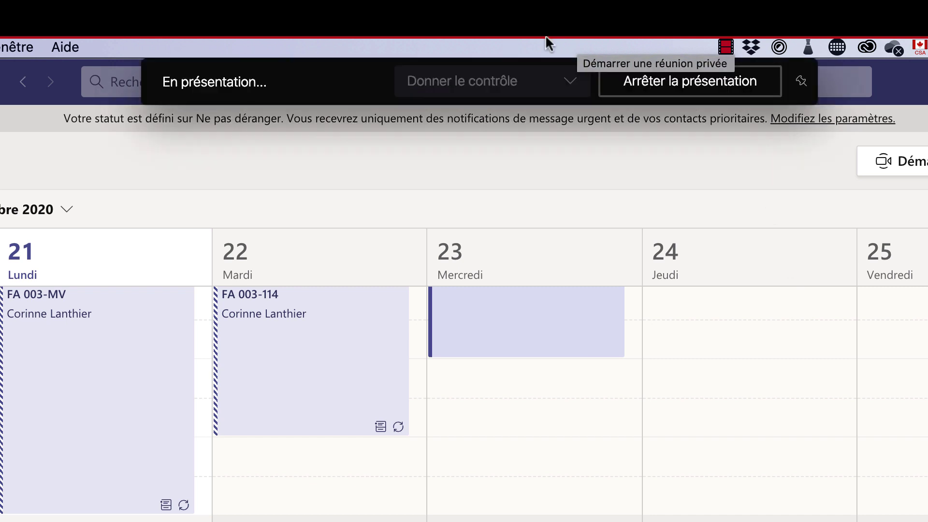
pyautogui.click(723, 92)
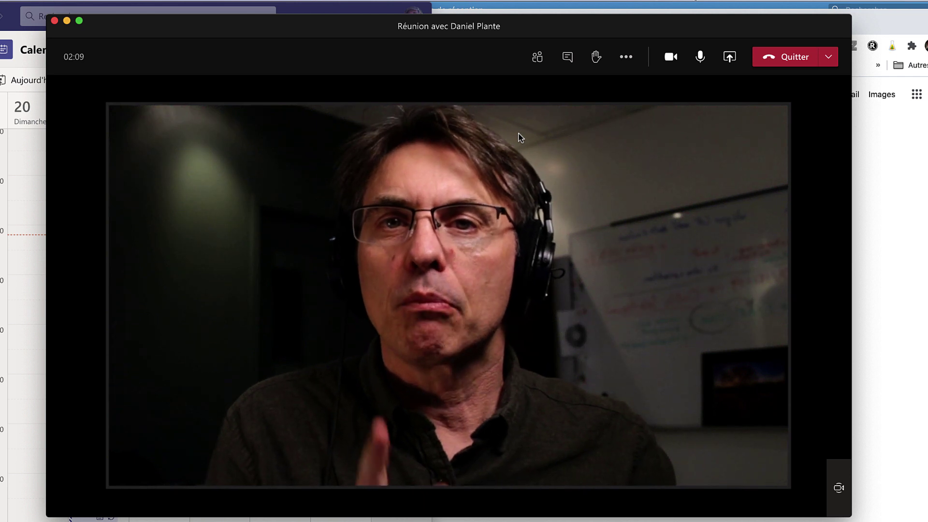
# Step: Display the meeting's participants and download the participant list
pyautogui.click(538, 58)
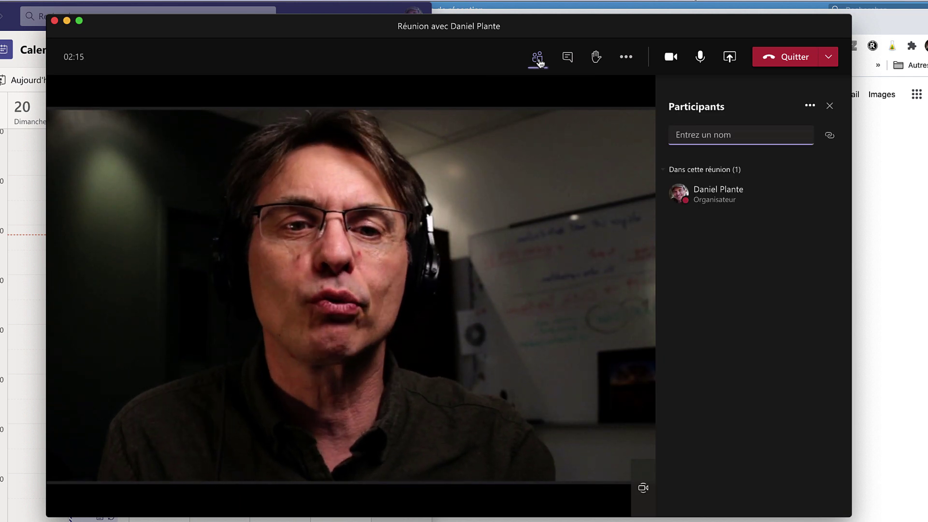
pyautogui.click(811, 112)
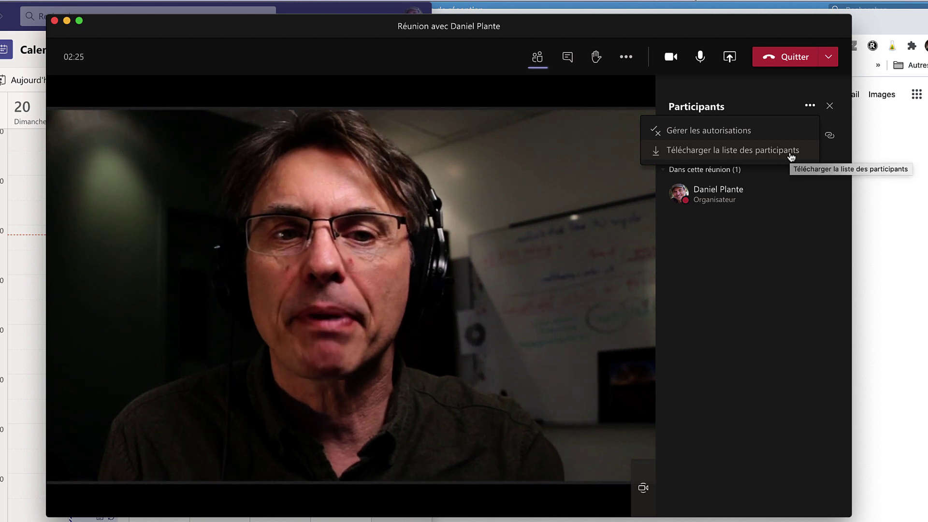
pyautogui.click(744, 154)
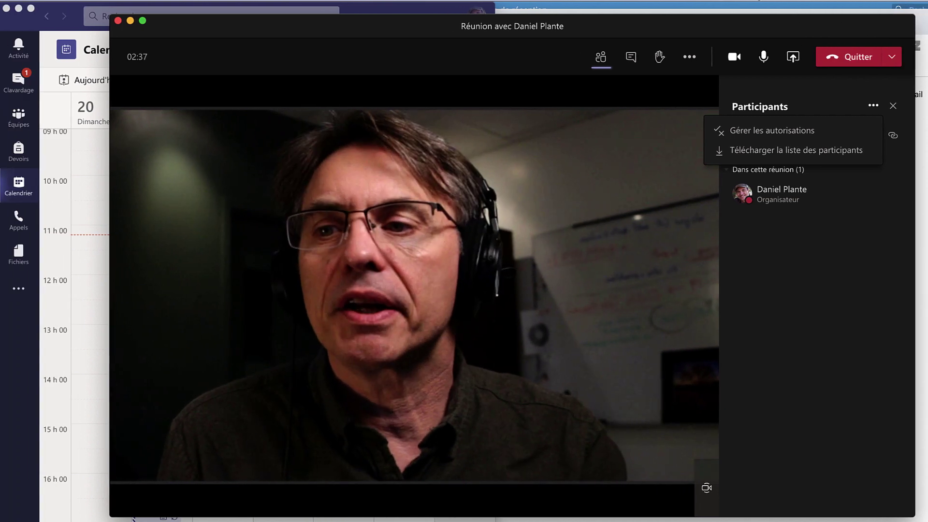
# Step: Return to the main Teams window, show the Téléchargements view of Fichiers, and widen the window to reveal the full file list
pyautogui.click(11, 343)
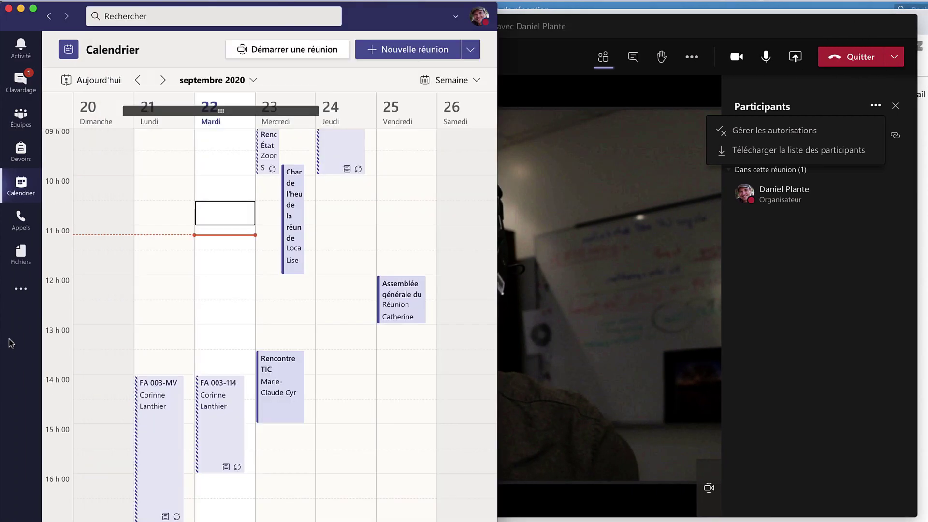
pyautogui.click(19, 252)
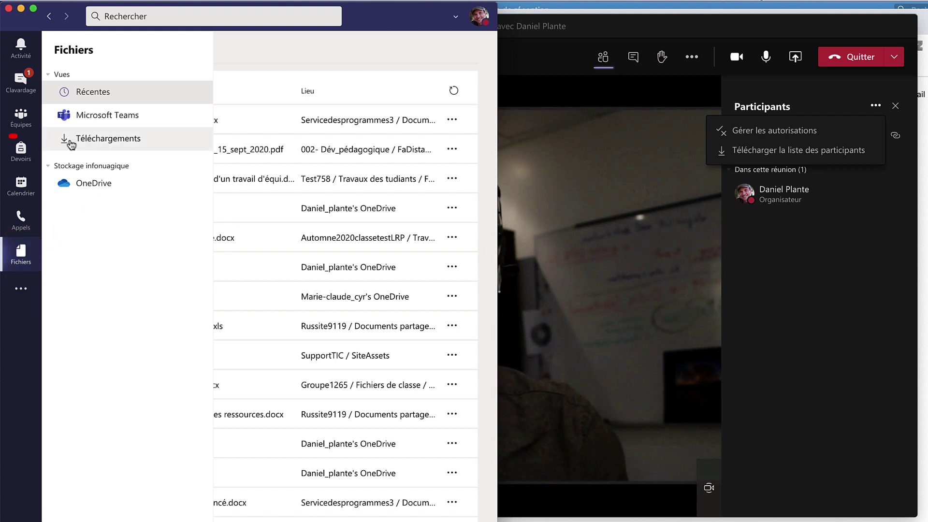
pyautogui.click(110, 140)
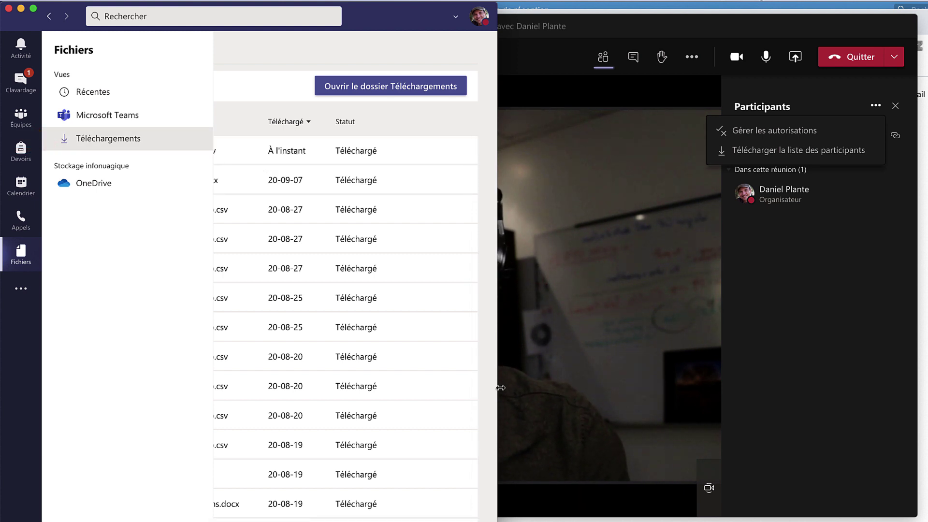
pyautogui.moveTo(498, 388); pyautogui.dragTo(837, 379)
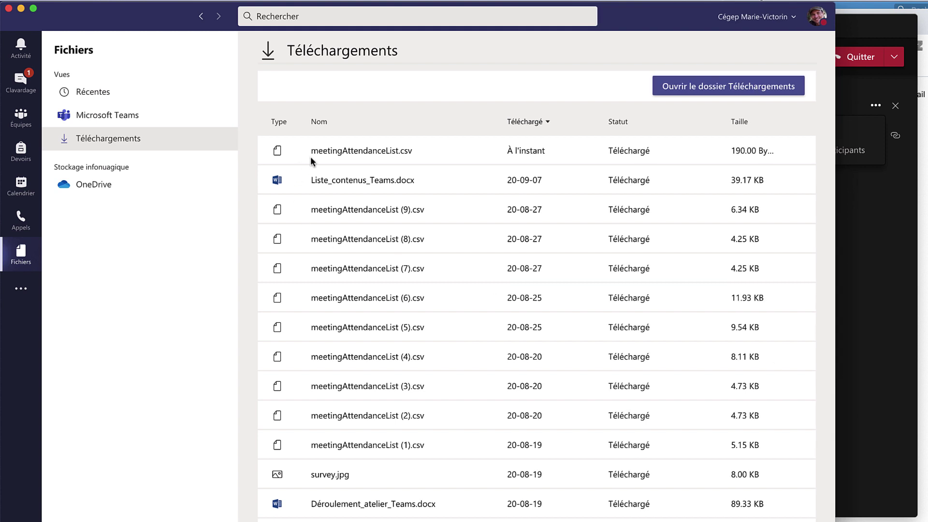
# Step: Open the downloaded meetingAttendanceList.csv in Numbers, postpone the app update, and dismiss the remaining file-opening dialog
pyautogui.click(410, 158)
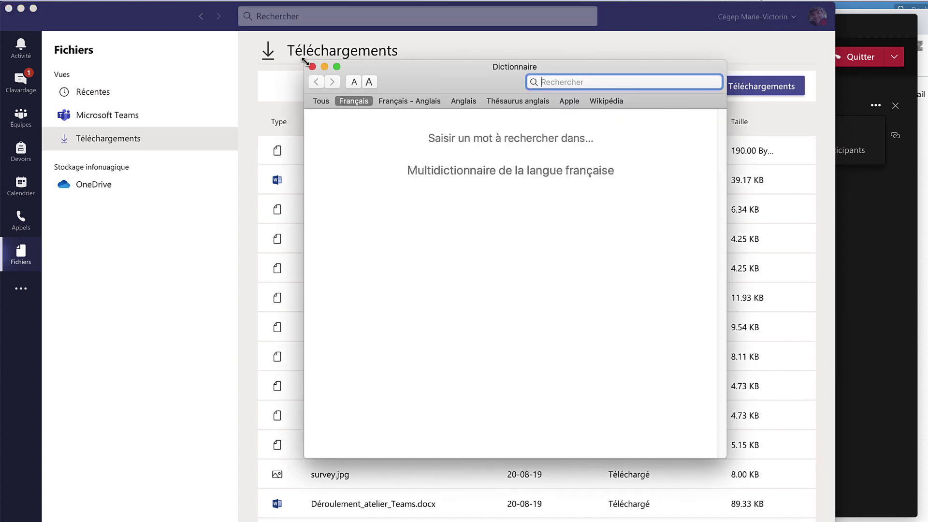
pyautogui.click(311, 67)
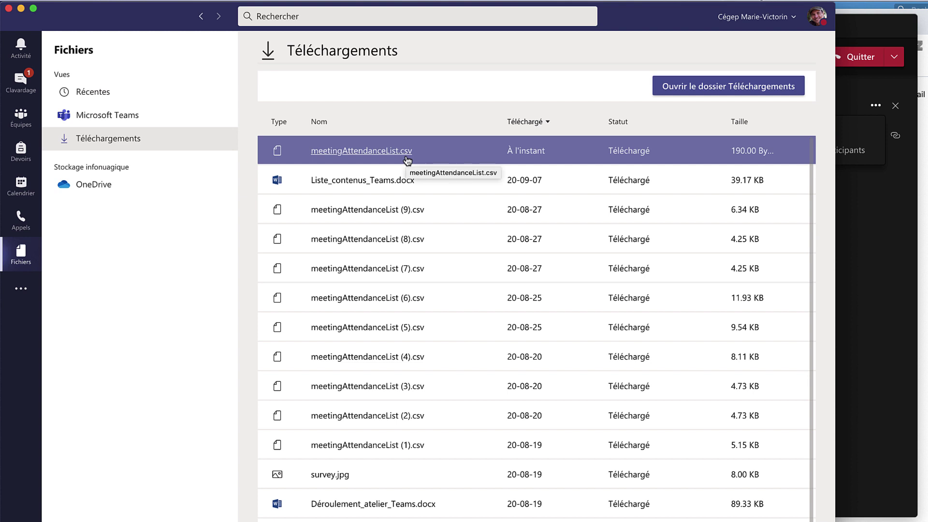
pyautogui.click(360, 152)
pyautogui.click(599, 208)
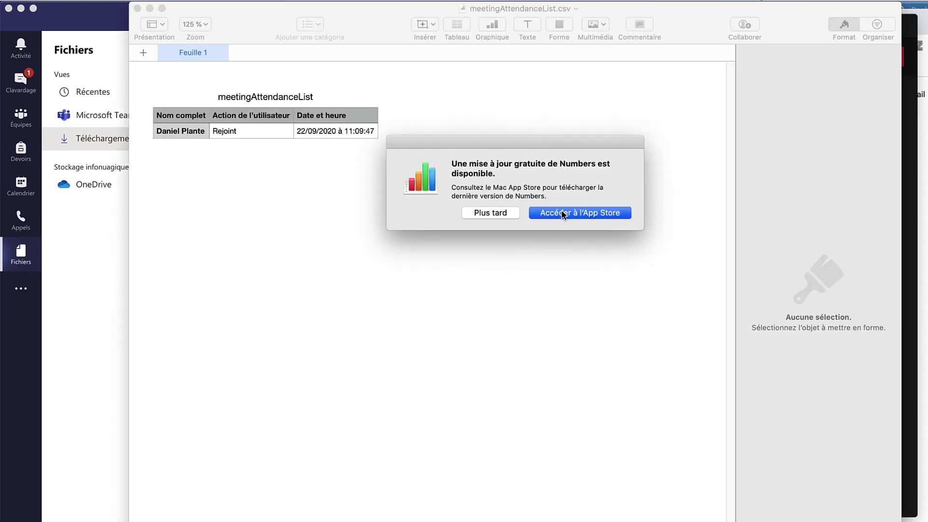
pyautogui.click(490, 213)
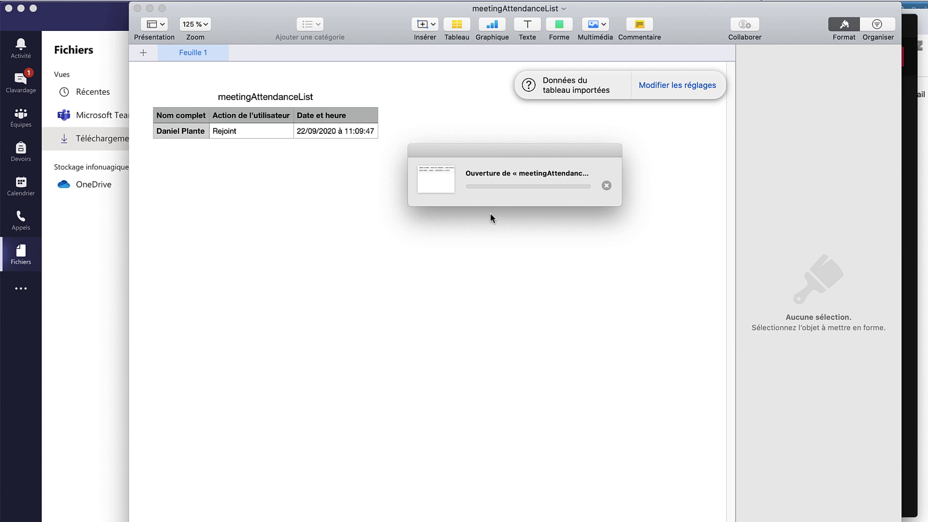
pyautogui.click(606, 186)
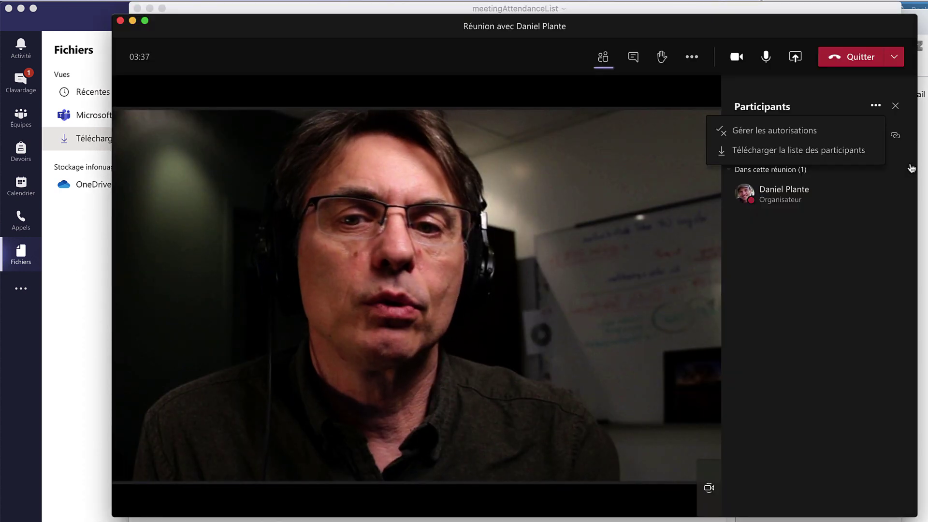
# Step: Close the meeting's participants list and choose Mettre fin à la réunion to end the meeting for everyone
pyautogui.click(895, 106)
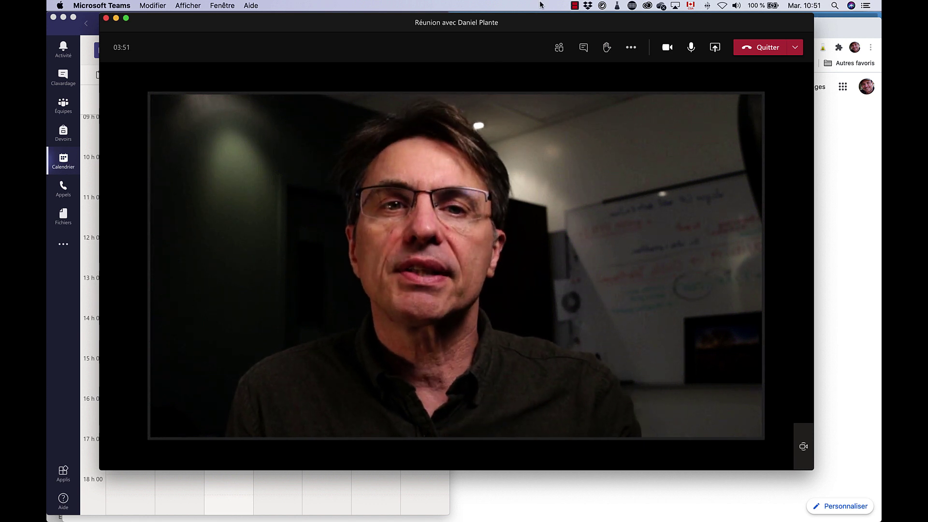
pyautogui.click(795, 47)
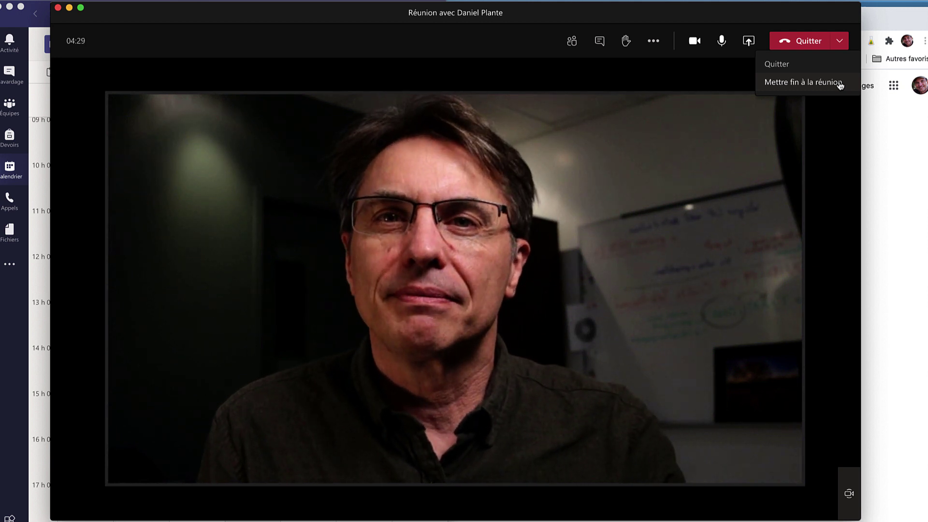
pyautogui.click(841, 86)
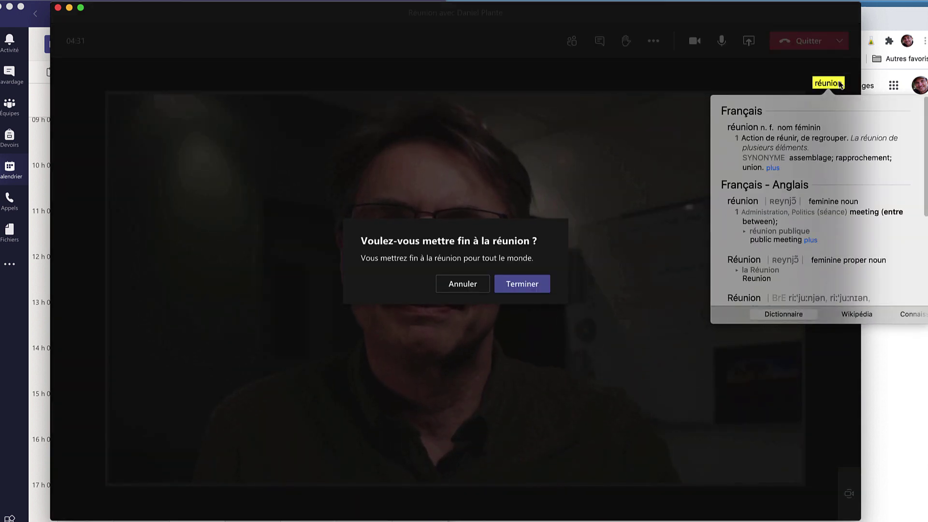